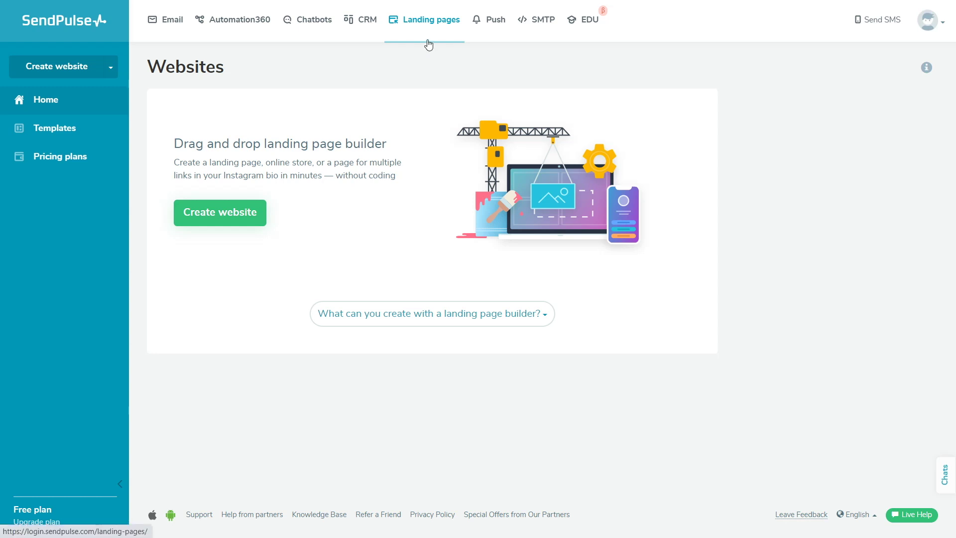
# - Start creating a new website from the Landing pages section
pyautogui.click(244, 223)
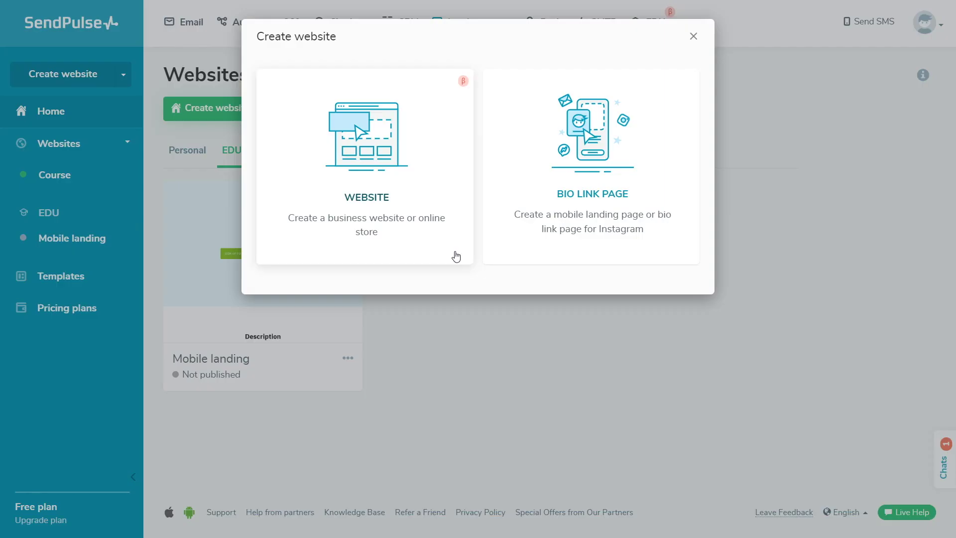
# - Start a blank business website and give it the blue-and-peach colour scheme
pyautogui.click(451, 246)
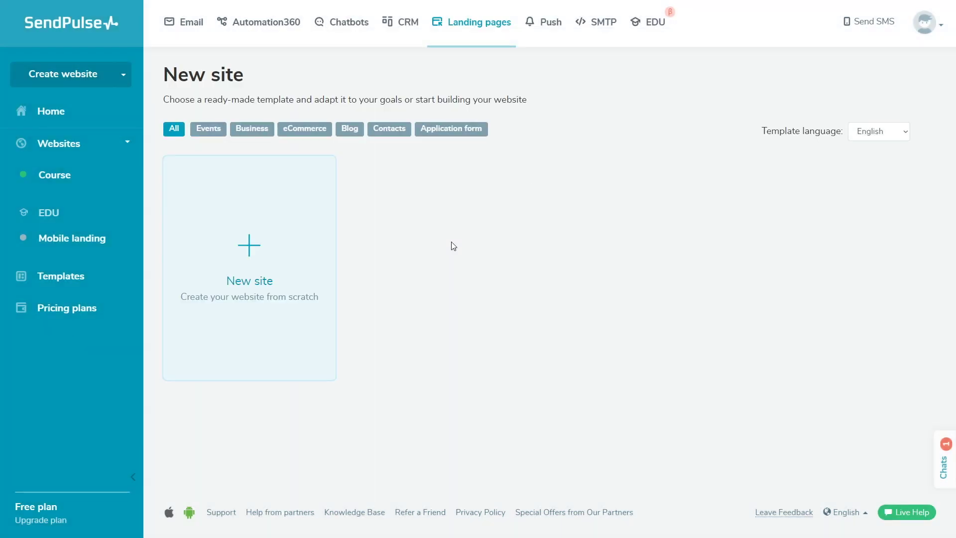
pyautogui.click(302, 255)
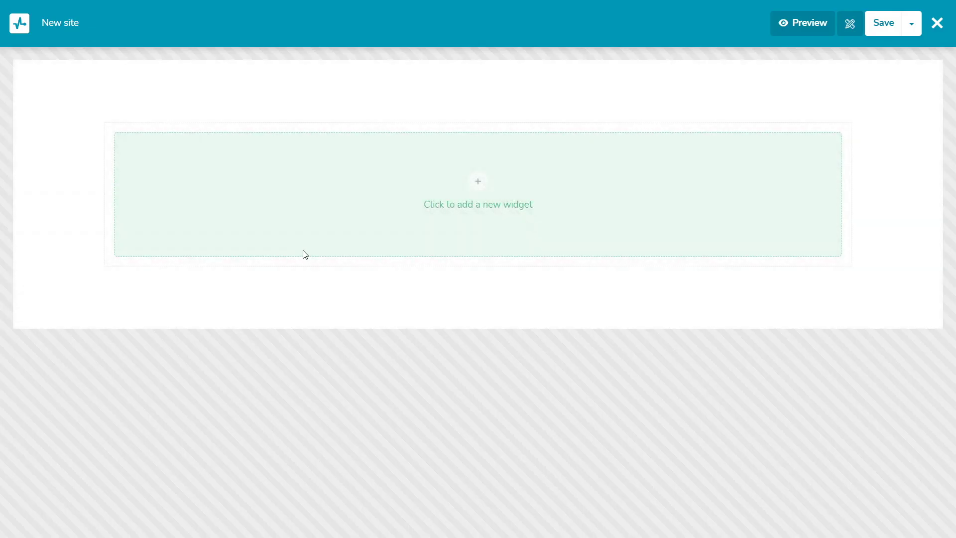
pyautogui.click(849, 29)
pyautogui.click(899, 142)
pyautogui.scroll(-5, 900, 188)
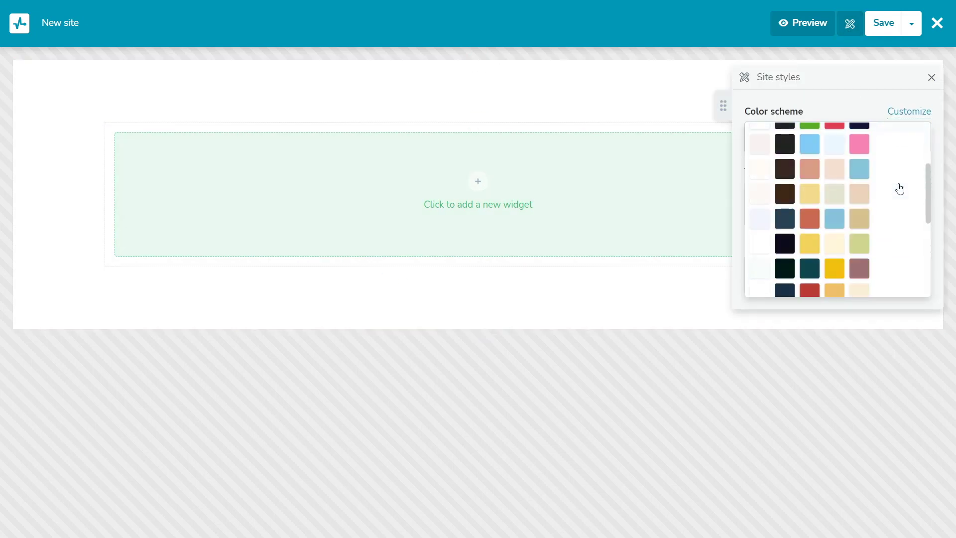
pyautogui.scroll(-5, 899, 187)
pyautogui.scroll(10, 897, 184)
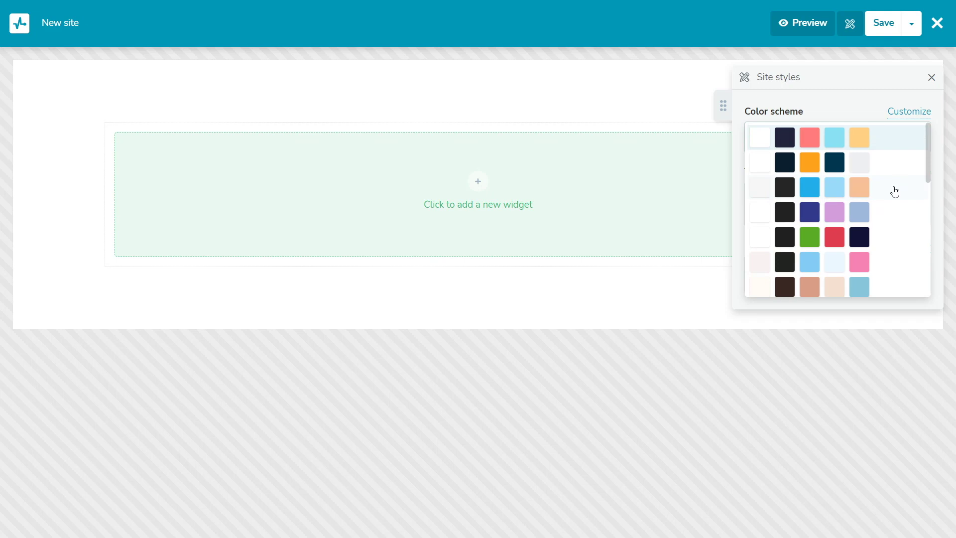
pyautogui.click(895, 188)
pyautogui.click(908, 112)
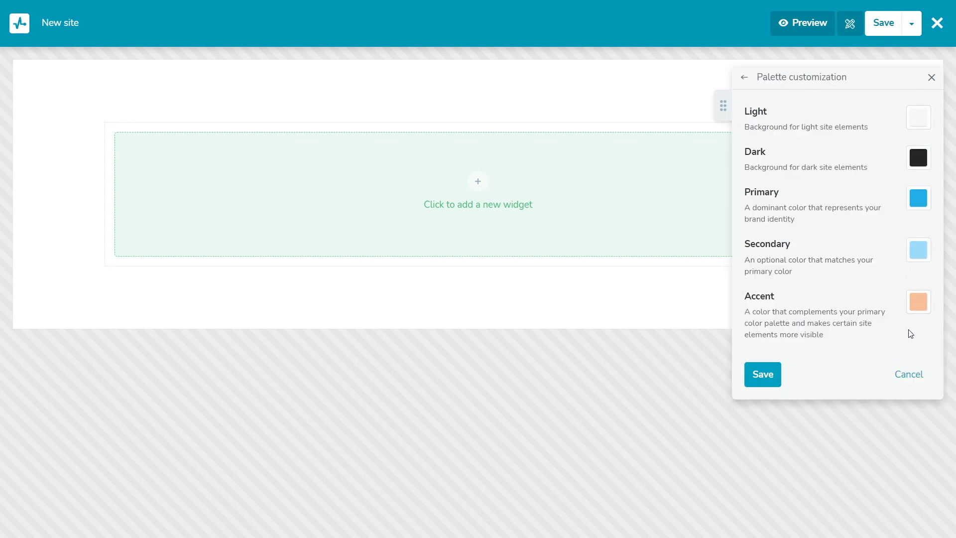
pyautogui.click(909, 374)
# - Set the site font to Open Sans with 18 px paragraph and button text, and save the styles
pyautogui.click(811, 207)
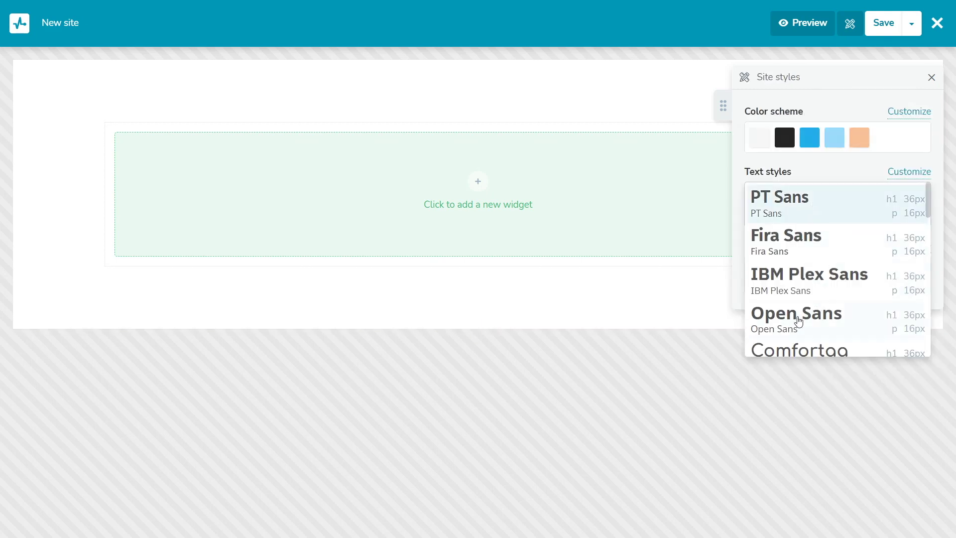
pyautogui.click(799, 321)
pyautogui.click(907, 172)
pyautogui.click(800, 161)
pyautogui.click(802, 161)
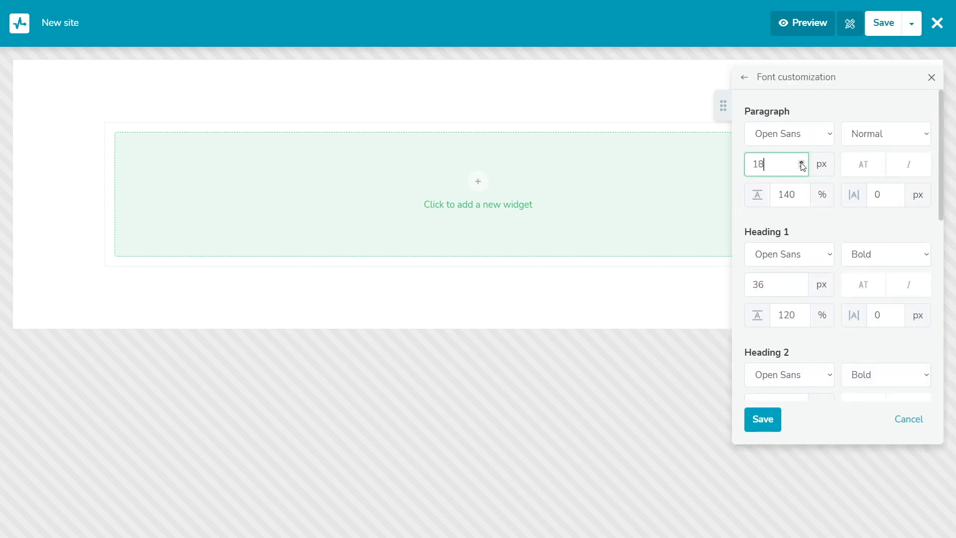
pyautogui.scroll(-5, 817, 231)
pyautogui.click(801, 335)
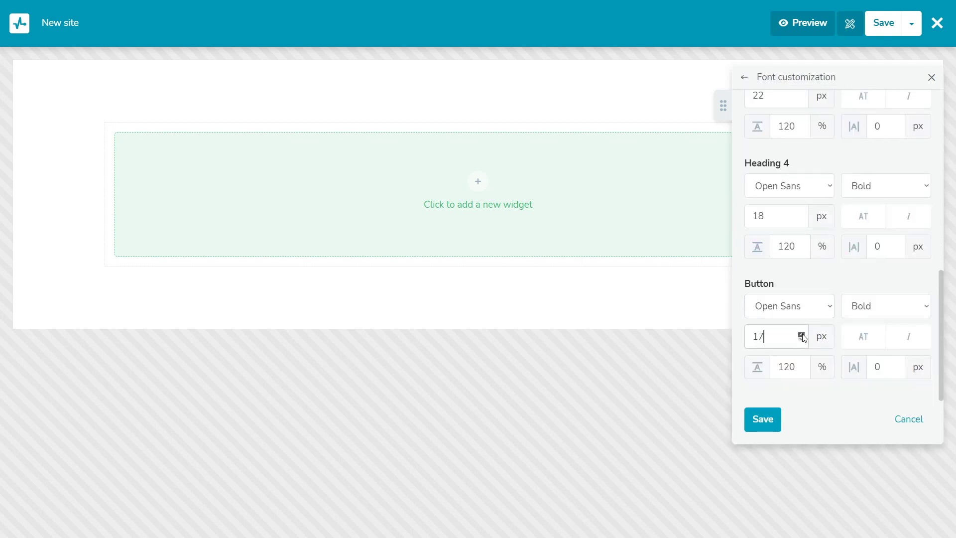
pyautogui.click(772, 419)
pyautogui.click(931, 78)
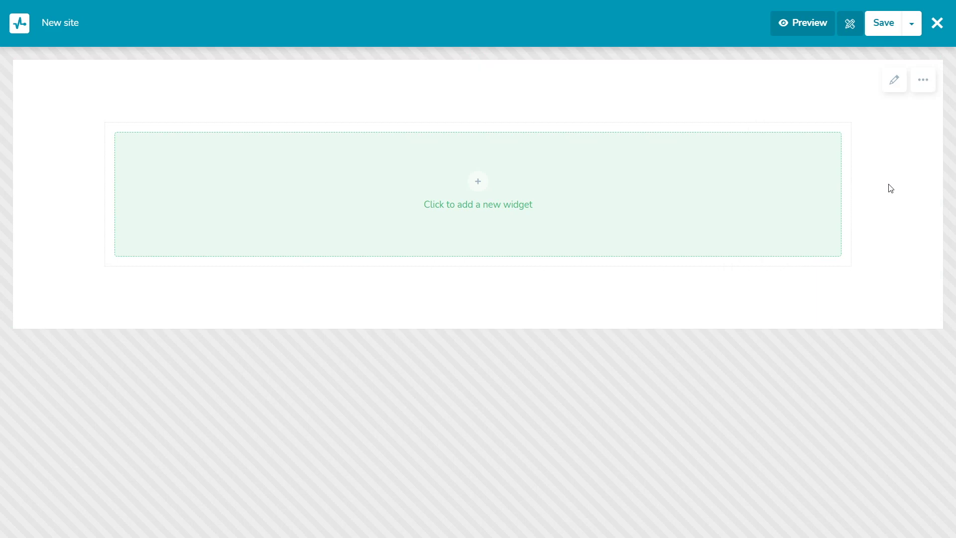
# - Add empty sections: one split into two columns, a six-column row, and more single blocks below
pyautogui.click(476, 59)
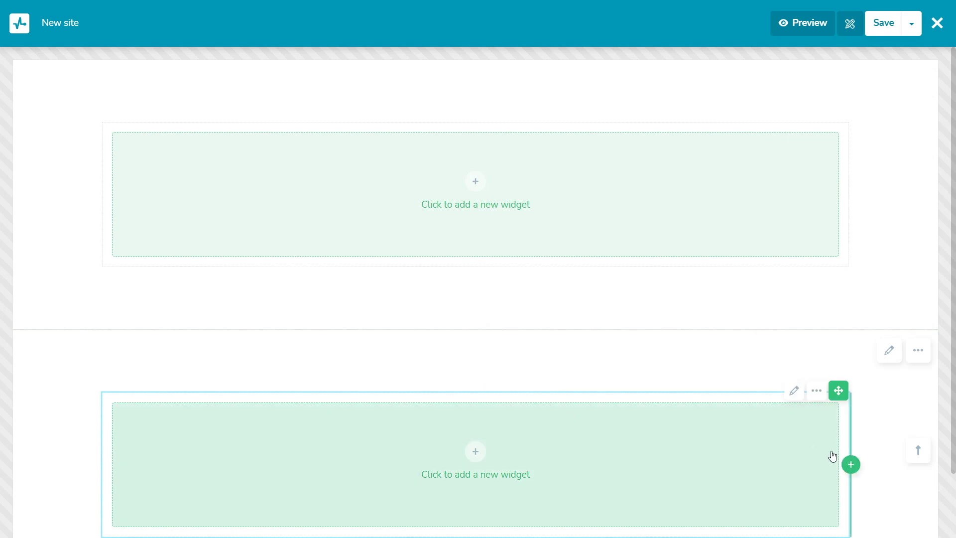
pyautogui.click(848, 464)
pyautogui.scroll(-1, 879, 484)
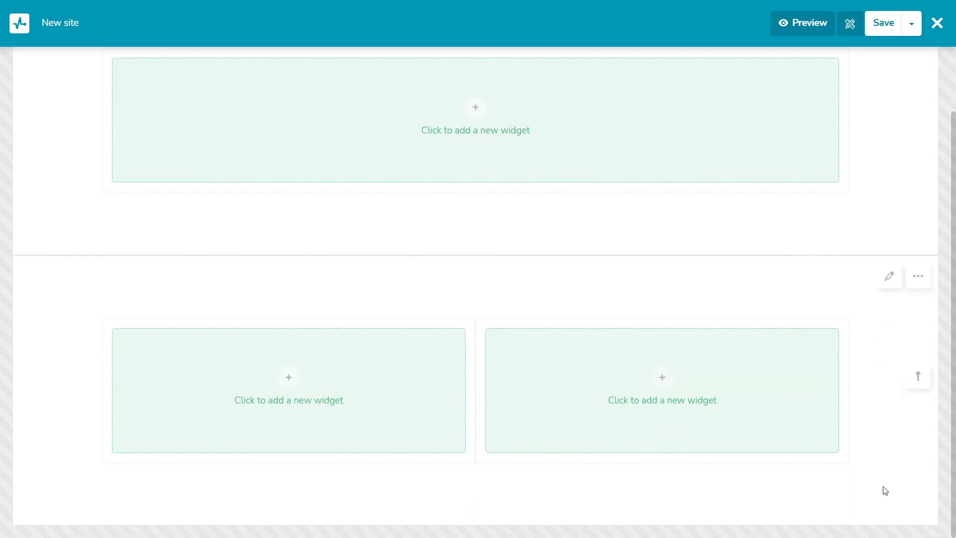
pyautogui.click(474, 525)
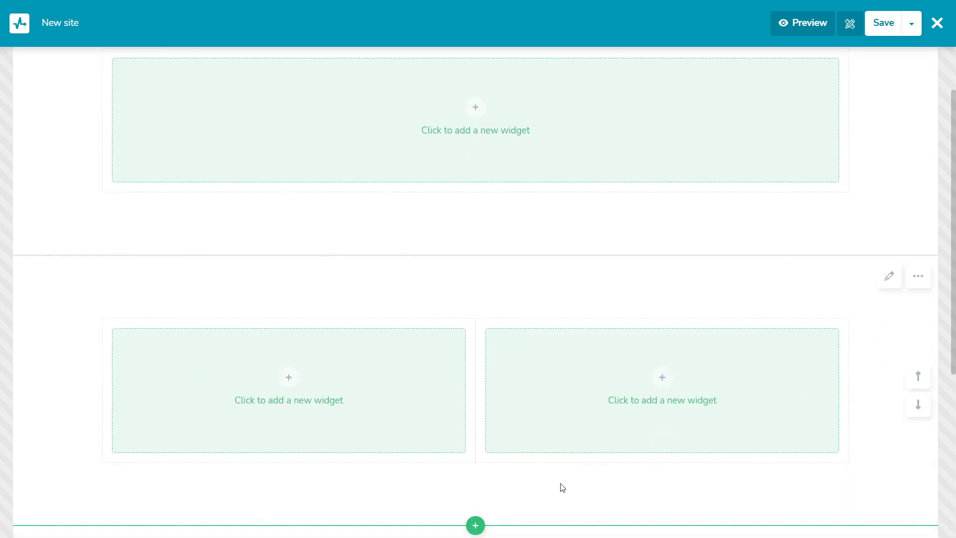
pyautogui.click(475, 461)
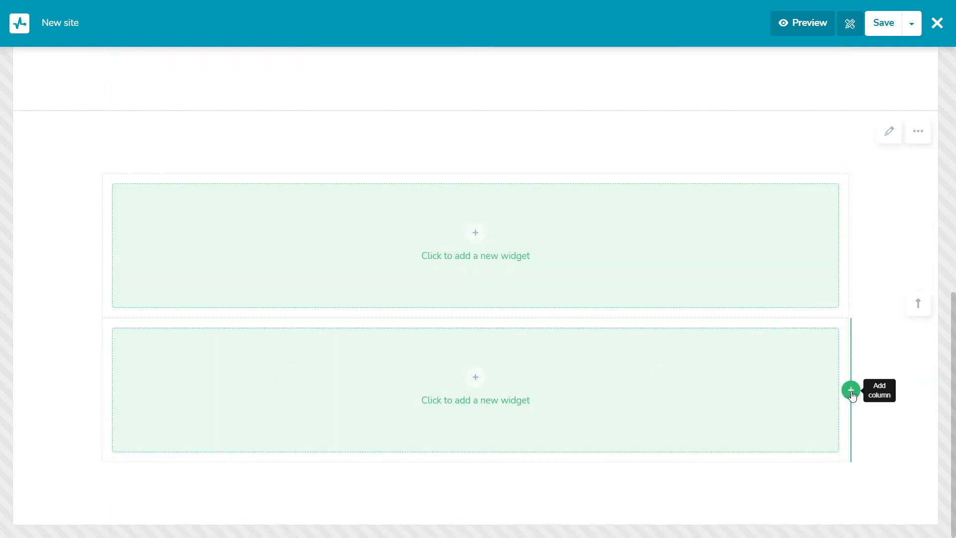
pyautogui.click(851, 390)
pyautogui.click(851, 390)
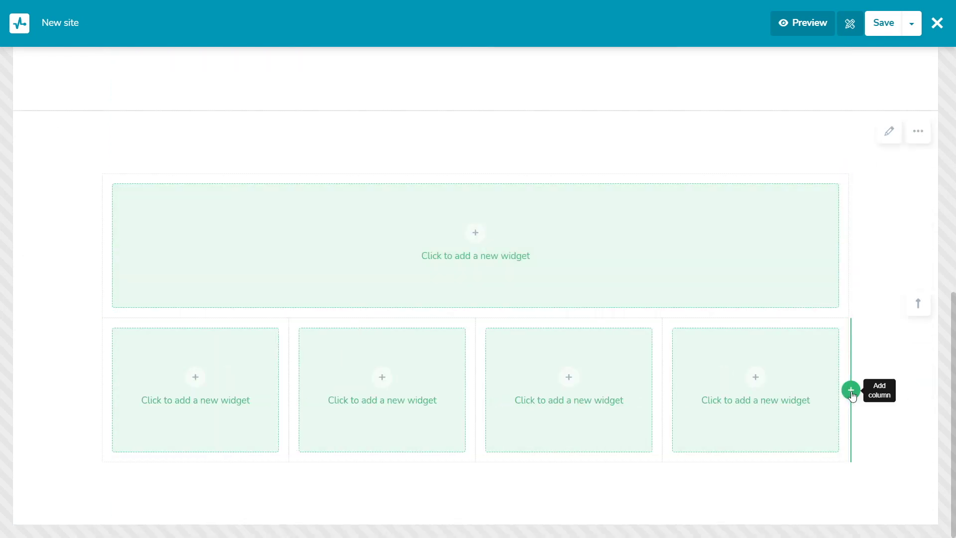
pyautogui.click(850, 390)
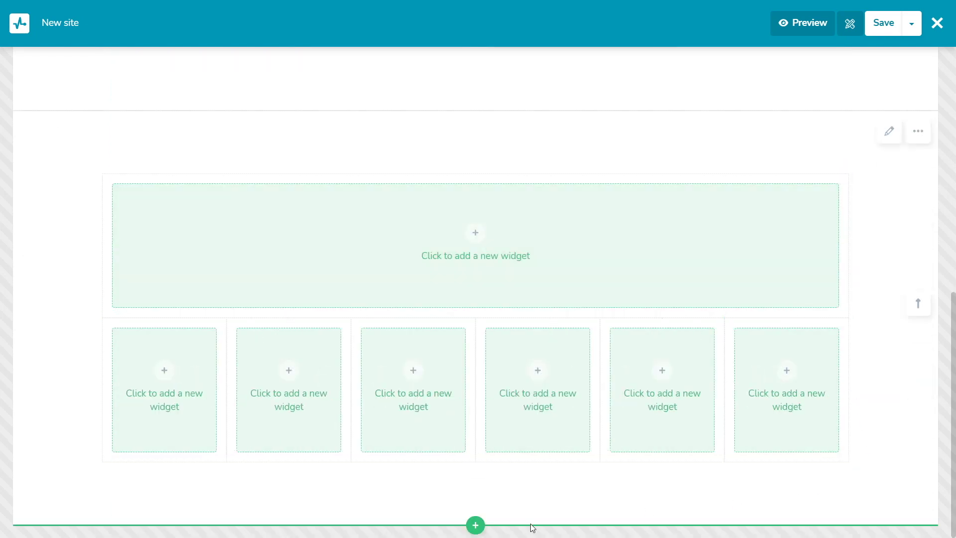
pyautogui.click(475, 524)
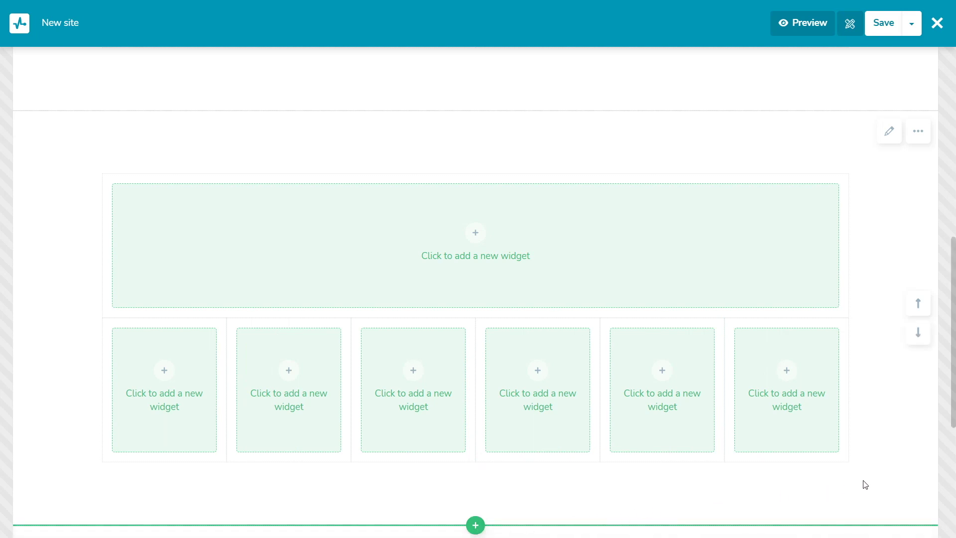
pyautogui.scroll(3, 908, 466)
pyautogui.scroll(3, 911, 465)
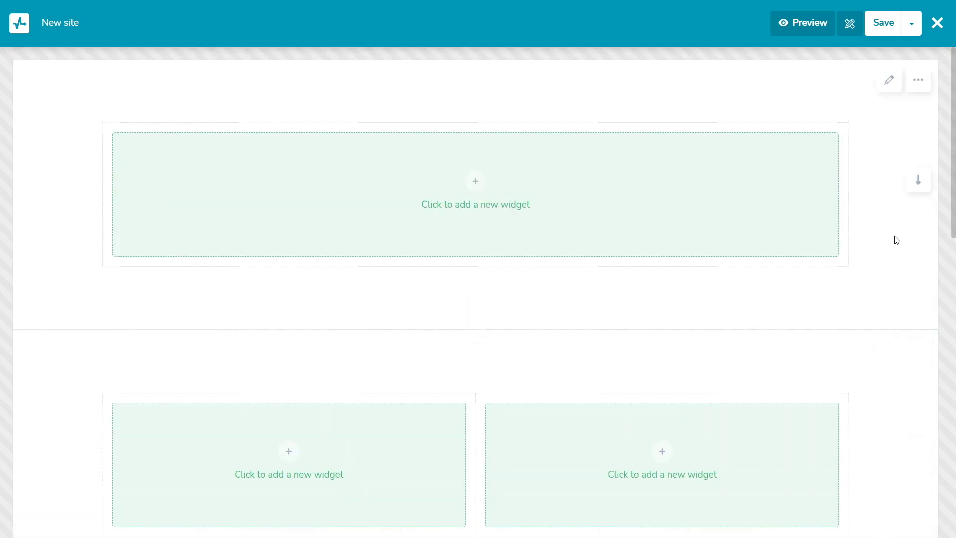
# - Insert a navigation menu in the top section and rename its Learn more item to Portfolio
pyautogui.click(475, 186)
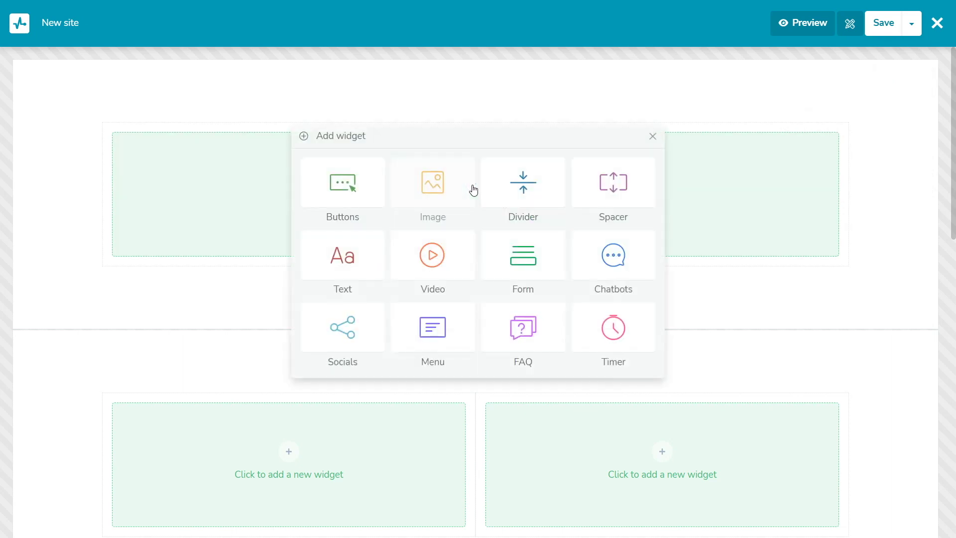
pyautogui.click(432, 329)
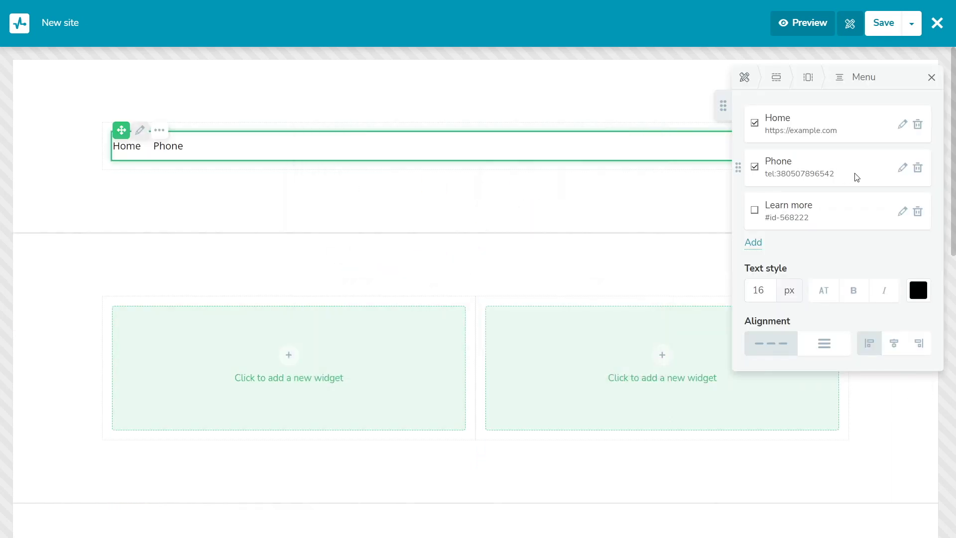
pyautogui.click(902, 212)
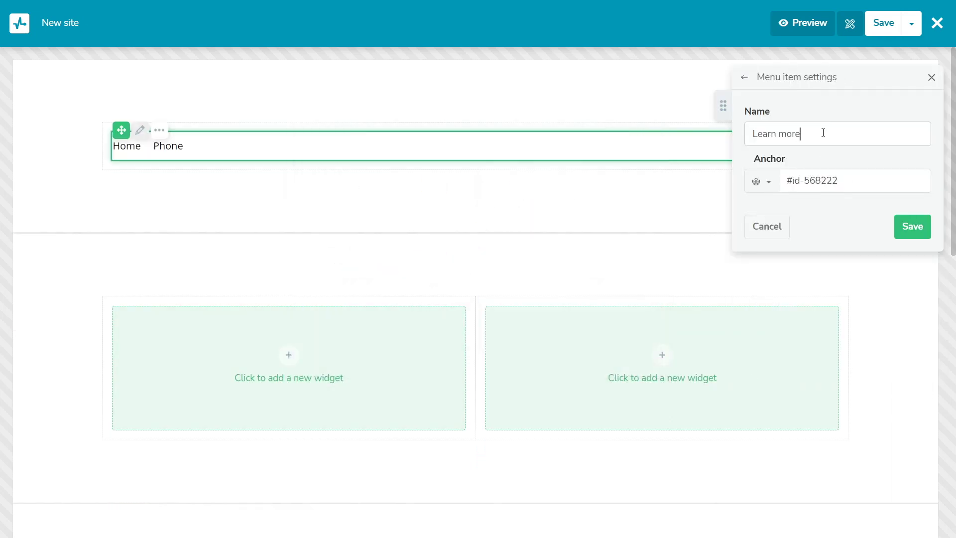
pyautogui.moveTo(823, 134); pyautogui.dragTo(742, 150)
pyautogui.write('Portfolio')
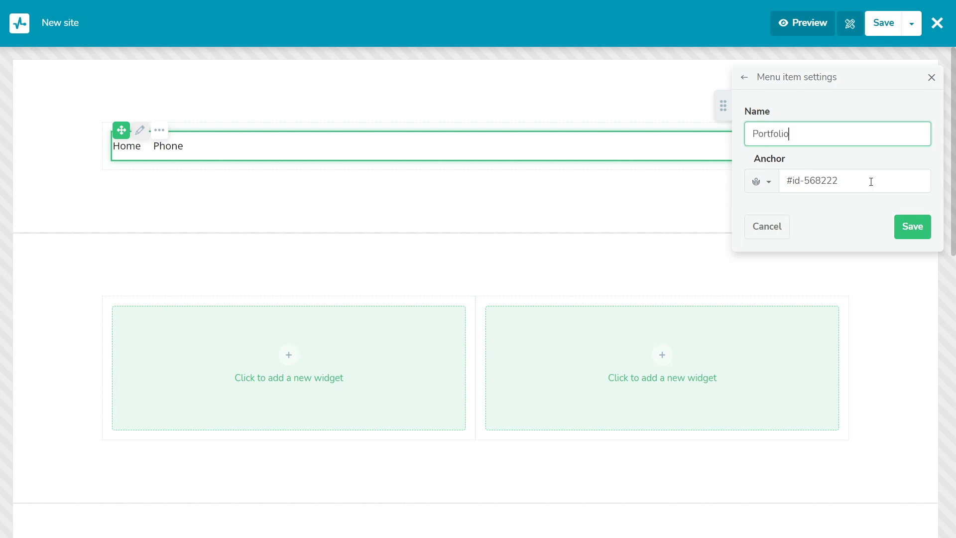
pyautogui.click(912, 226)
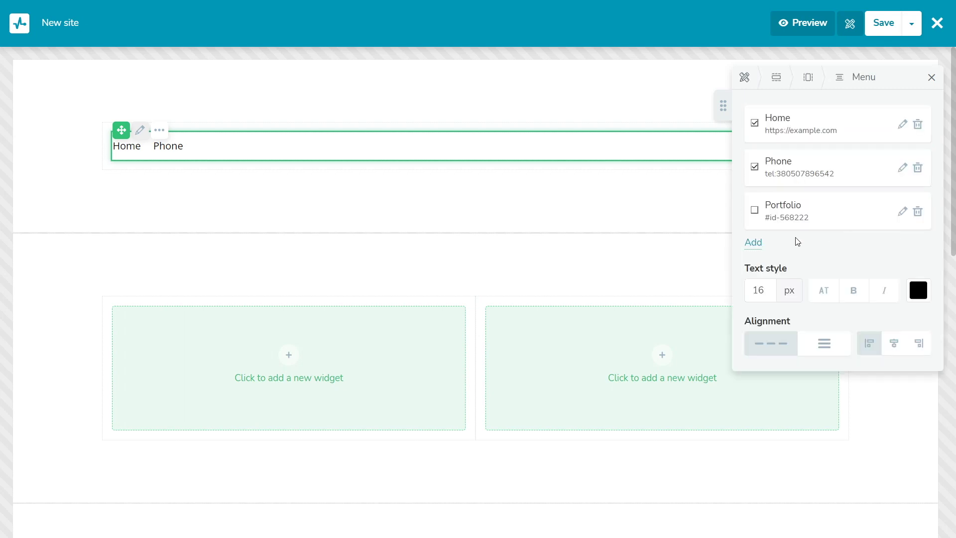
pyautogui.click(754, 213)
# - Add an About link item, move Portfolio ahead of Phone, and make the menu text larger and bold
pyautogui.click(753, 242)
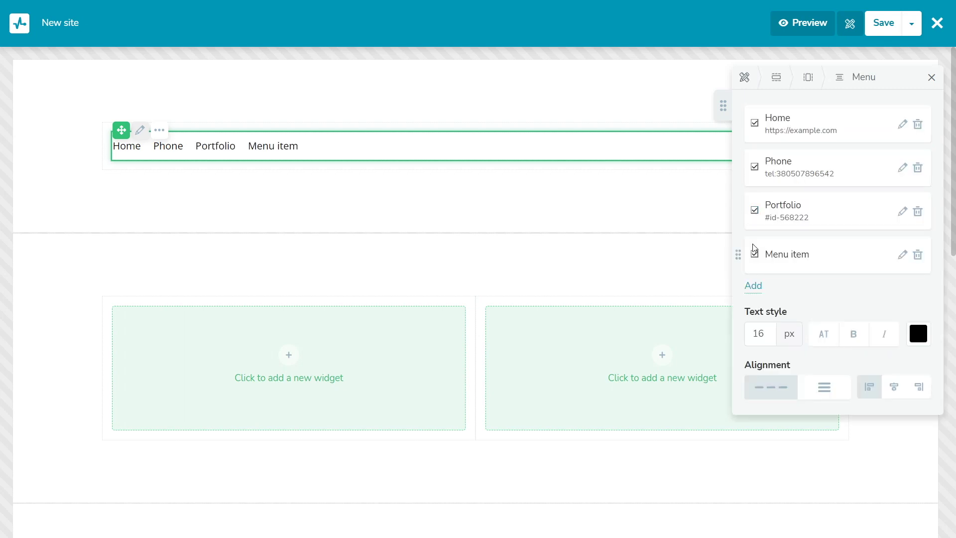
pyautogui.click(903, 255)
pyautogui.click(822, 134)
pyautogui.moveTo(822, 134); pyautogui.dragTo(745, 135)
pyautogui.write('About')
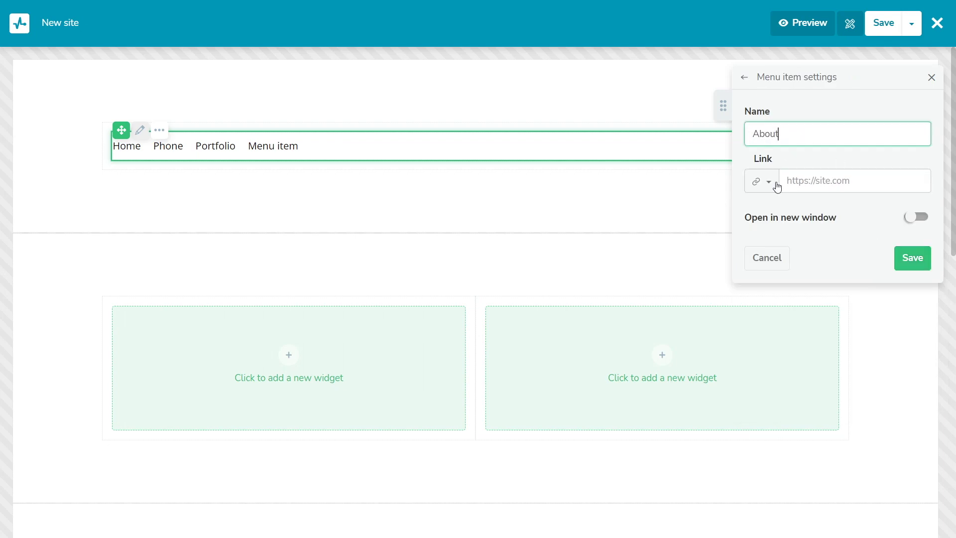
pyautogui.click(773, 184)
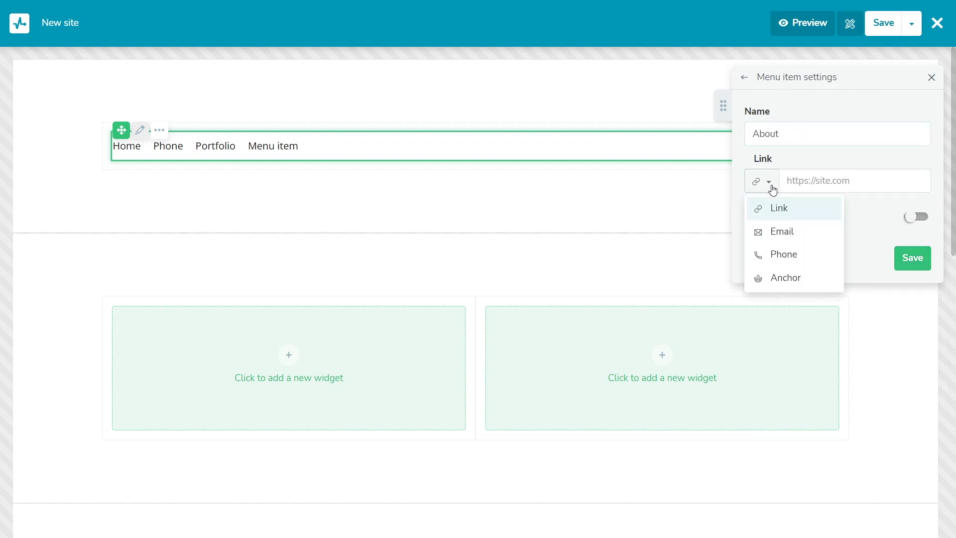
pyautogui.click(827, 209)
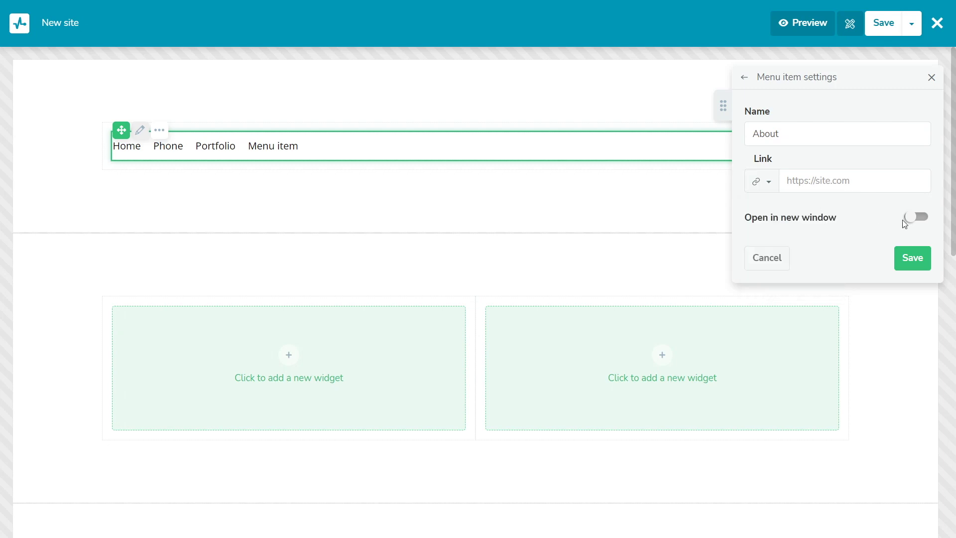
pyautogui.click(912, 259)
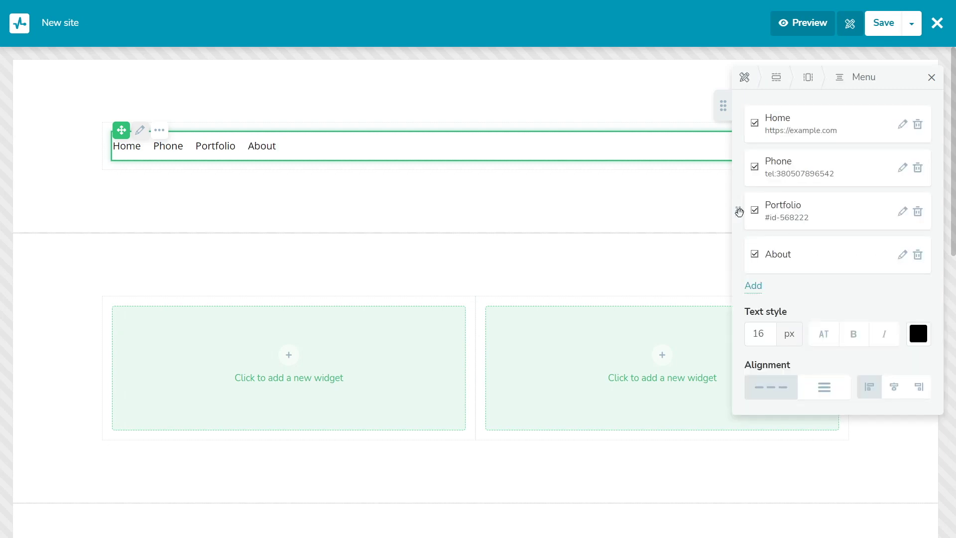
pyautogui.moveTo(738, 212); pyautogui.dragTo(740, 166)
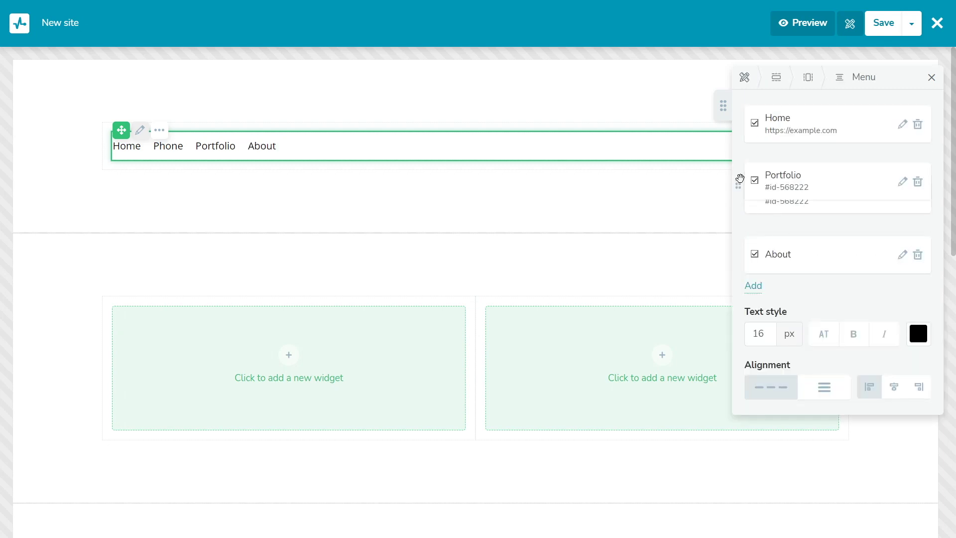
pyautogui.click(770, 331)
pyautogui.click(853, 335)
# - Remove the menu column's padding and set the header block's top and bottom margins to 10 px
pyautogui.click(808, 78)
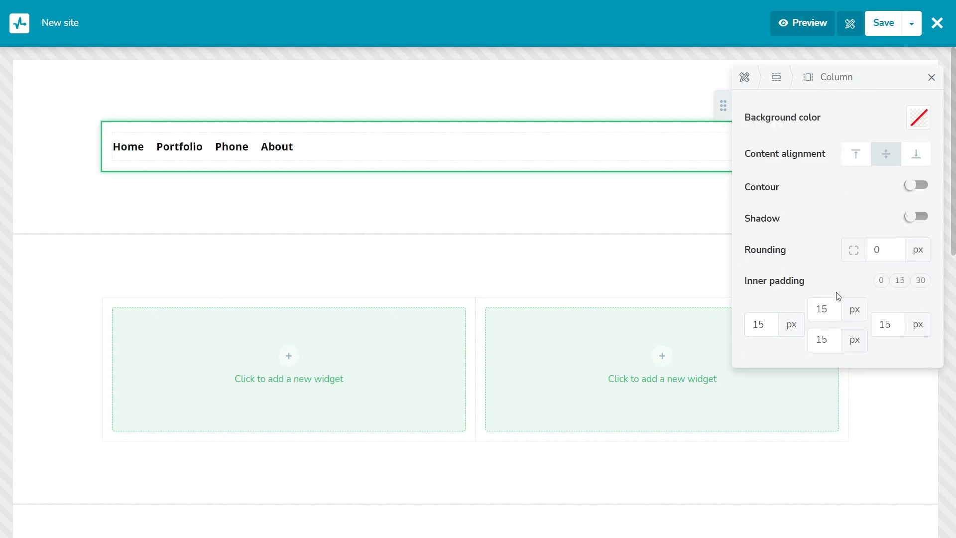
pyautogui.click(880, 280)
pyautogui.click(779, 77)
pyautogui.click(794, 198)
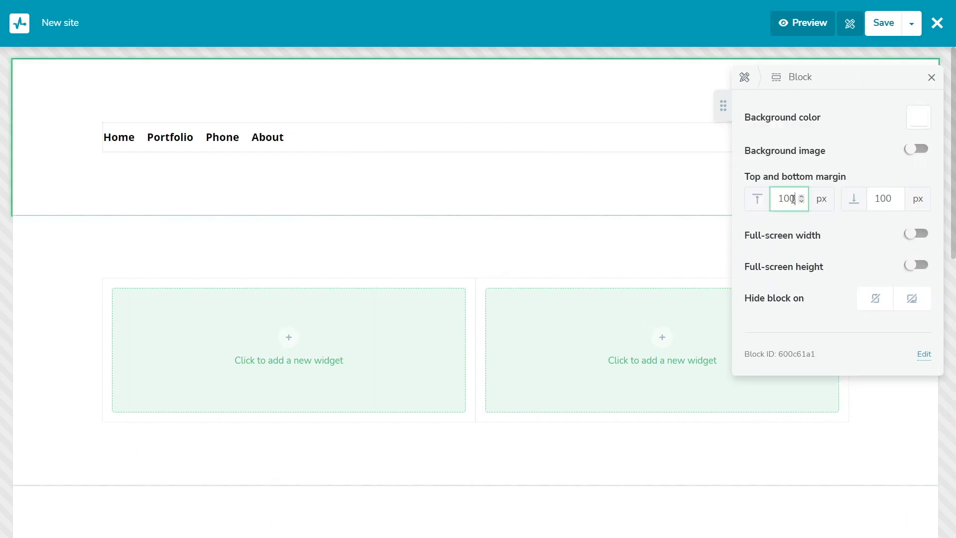
pyautogui.press('BackSpace')
pyautogui.click(886, 198)
pyautogui.press('BackSpace')
pyautogui.click(931, 78)
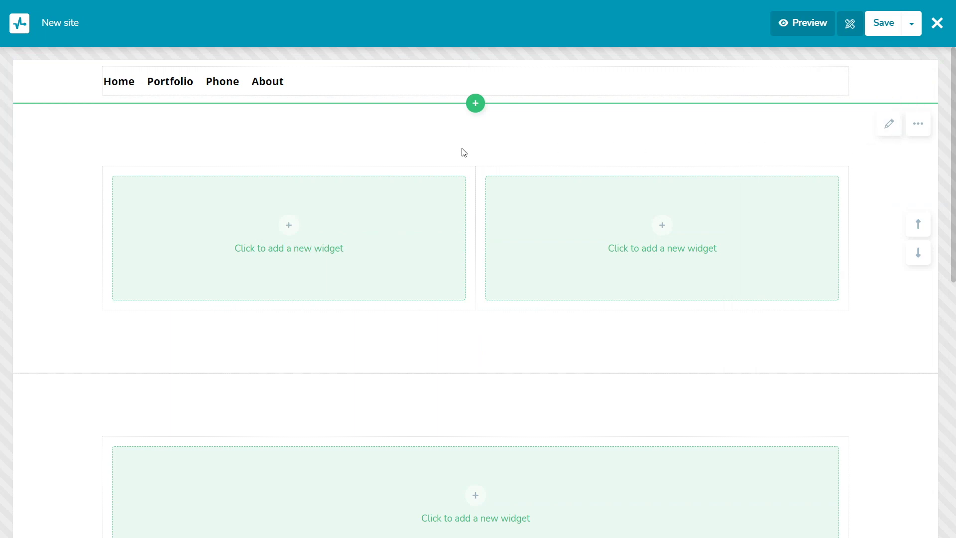
# - Add a text widget introducing Victoria in the left column, formatted as an italic Heading 3
pyautogui.click(292, 227)
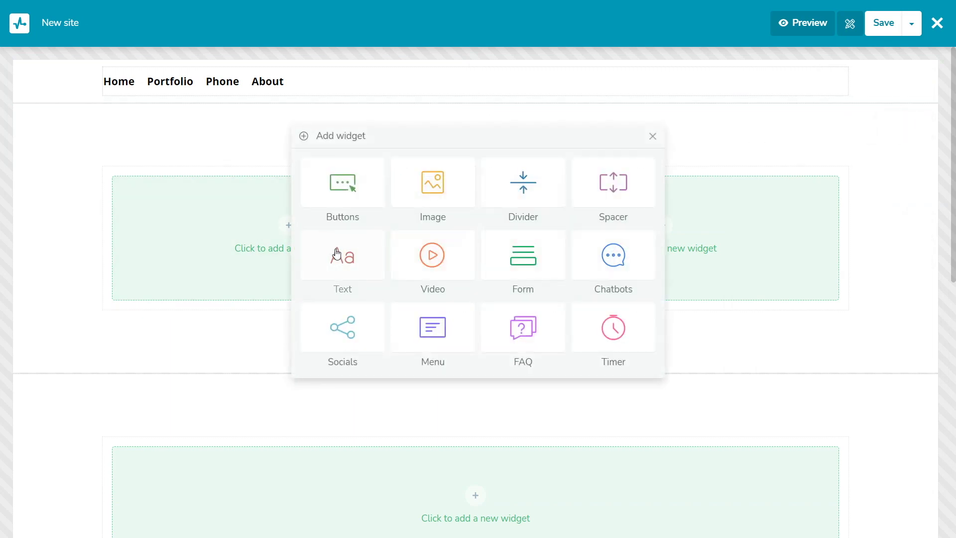
pyautogui.click(341, 258)
pyautogui.click(202, 246)
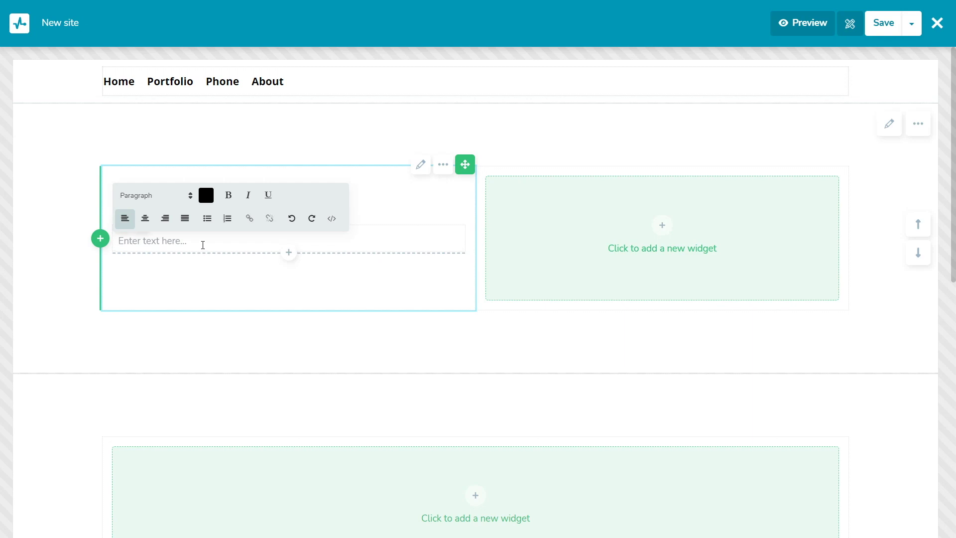
pyautogui.write("Hello, my name is Victoria and I'm a journalistic style wedding and lifestyle photographer")
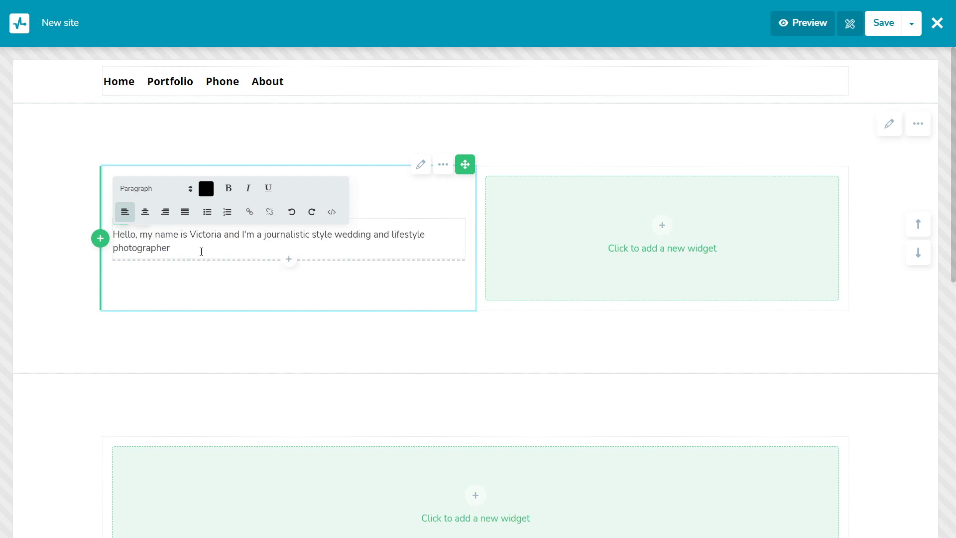
pyautogui.moveTo(201, 250); pyautogui.dragTo(113, 236)
pyautogui.click(184, 195)
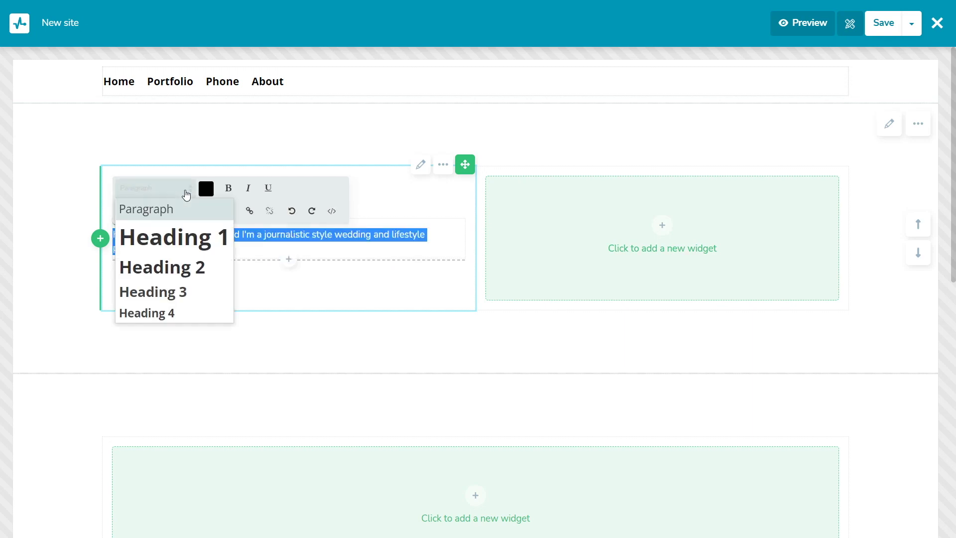
pyautogui.click(214, 294)
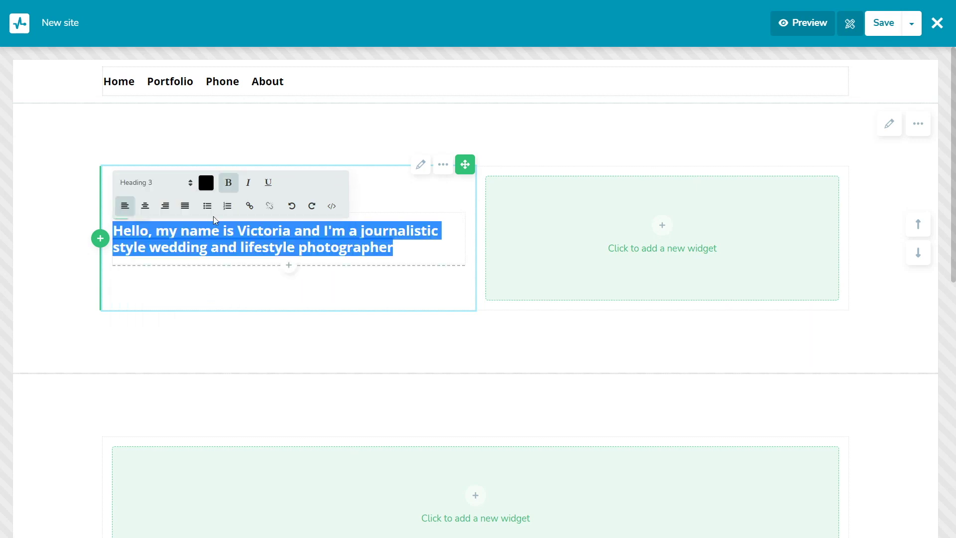
pyautogui.click(249, 183)
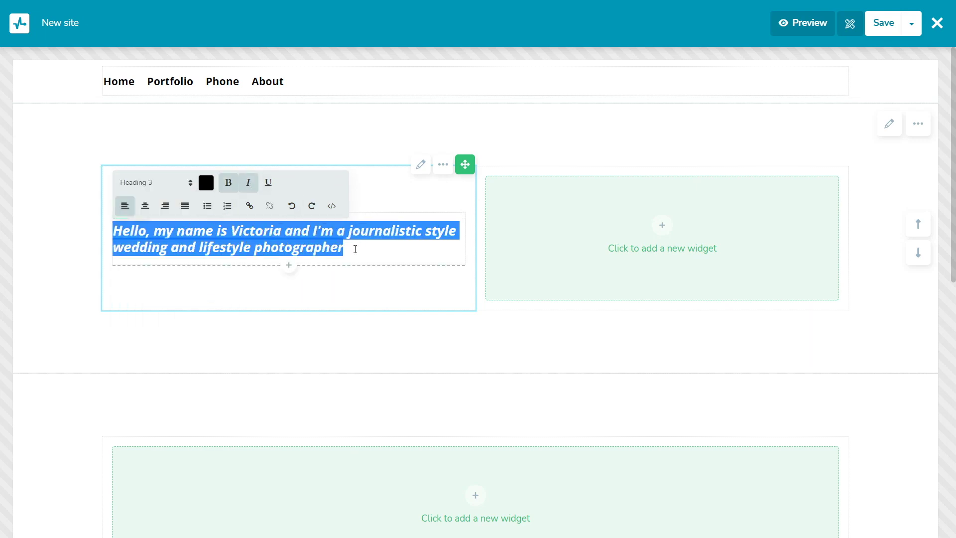
pyautogui.click(351, 251)
pyautogui.click(349, 325)
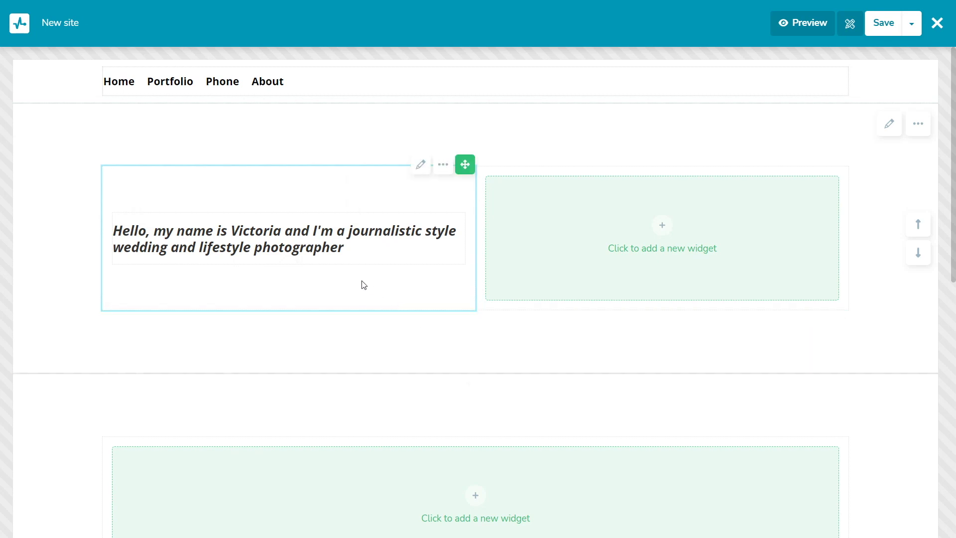
pyautogui.click(291, 266)
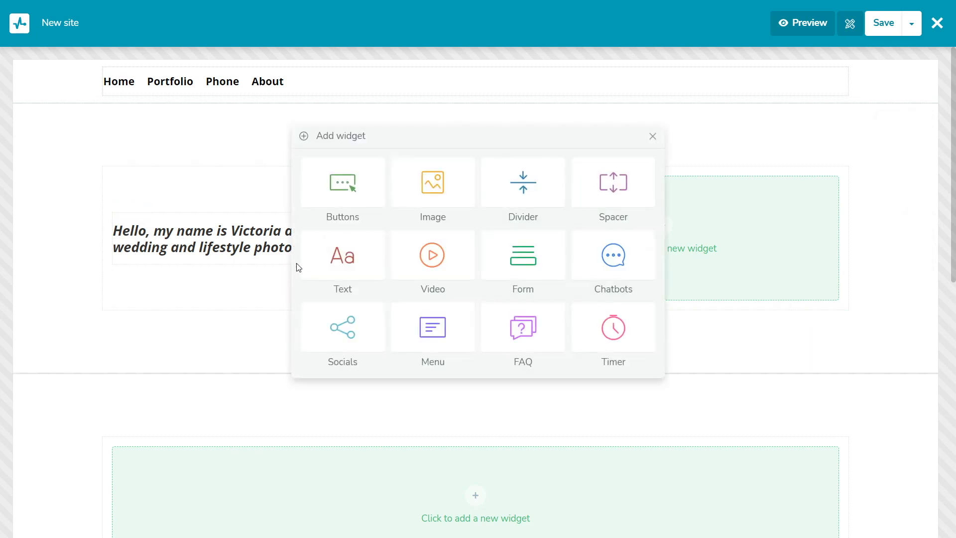
# - Insert a buttons widget under the heading, keep it left-aligned with only the Visit button, and edit it
pyautogui.click(338, 203)
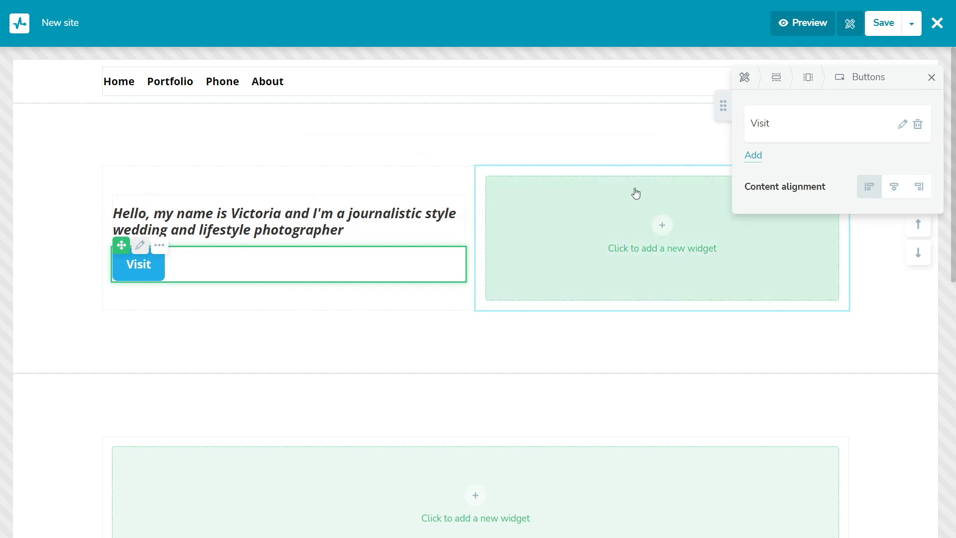
pyautogui.click(753, 156)
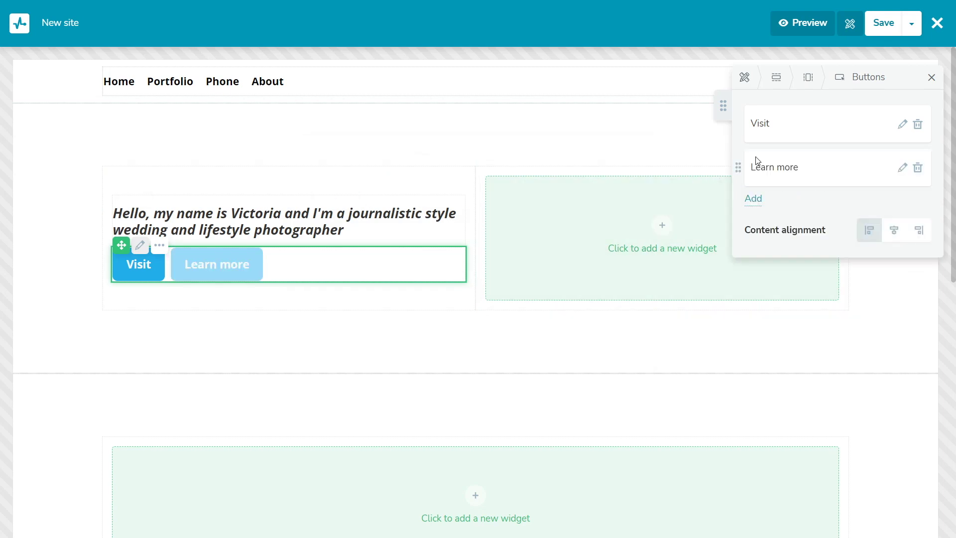
pyautogui.click(895, 231)
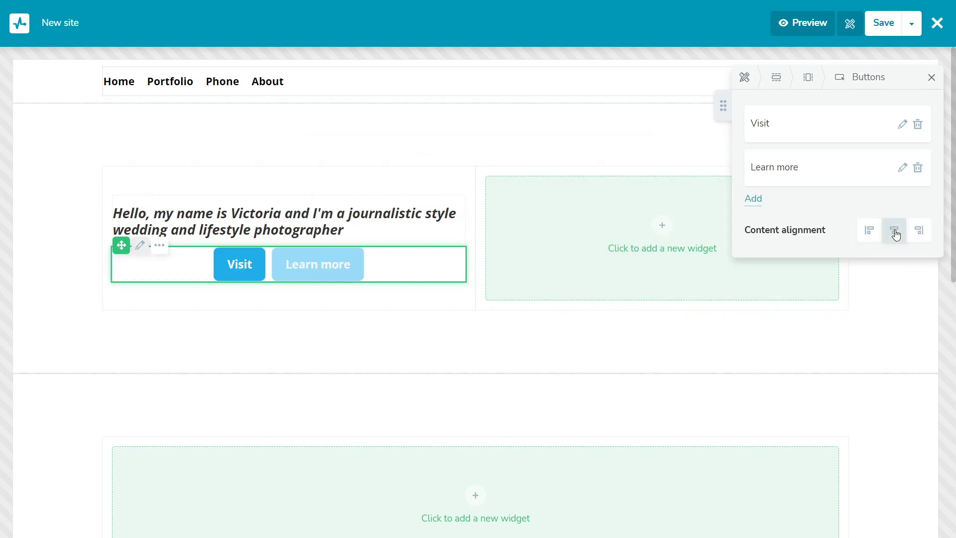
pyautogui.click(914, 233)
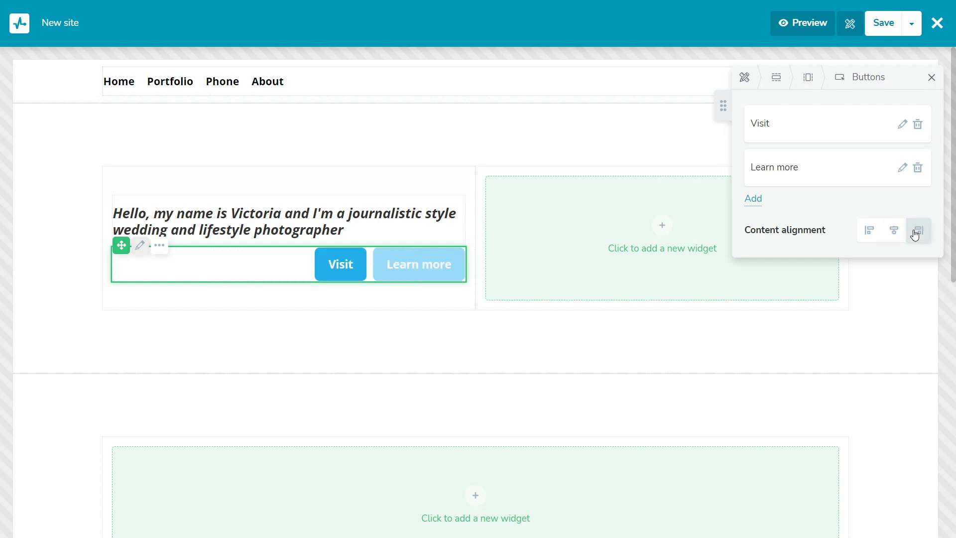
pyautogui.click(871, 232)
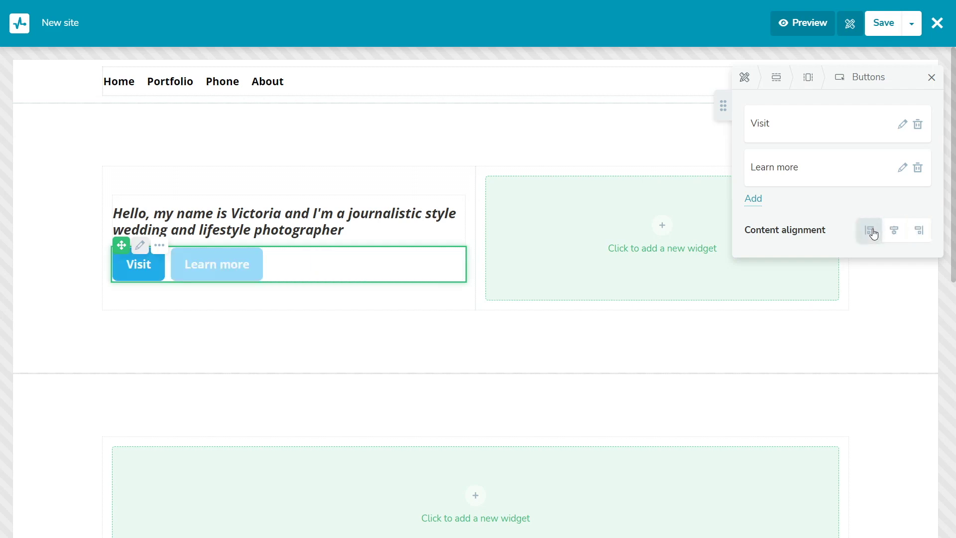
pyautogui.click(918, 168)
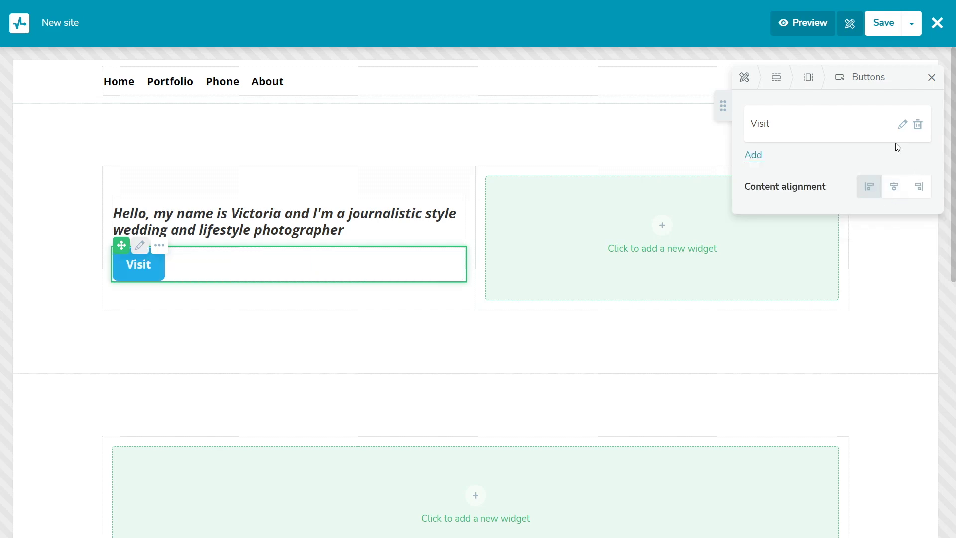
pyautogui.click(902, 124)
# - Relabel the button Portfolio with a Portfolio description, keeping the plain link type
pyautogui.moveTo(818, 135); pyautogui.dragTo(748, 135)
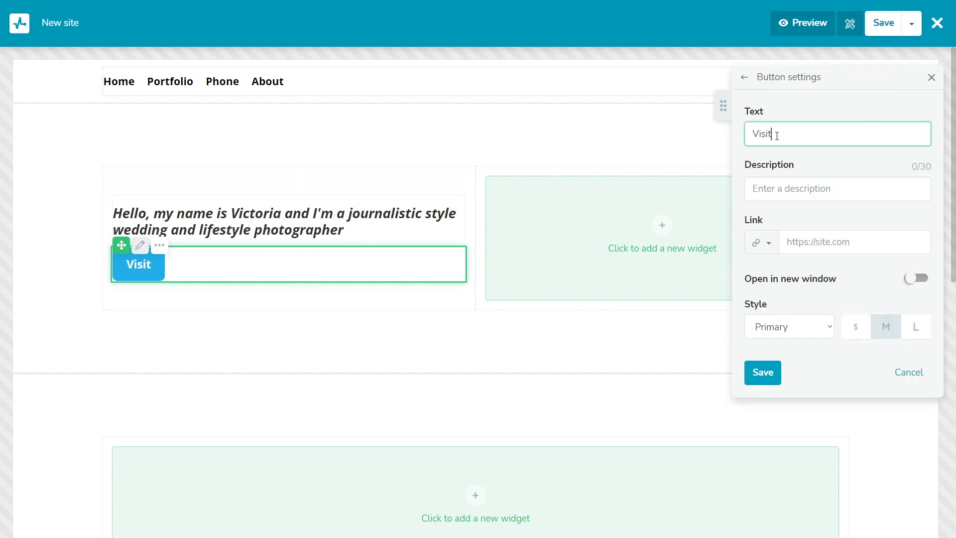
pyautogui.write('Portfolio')
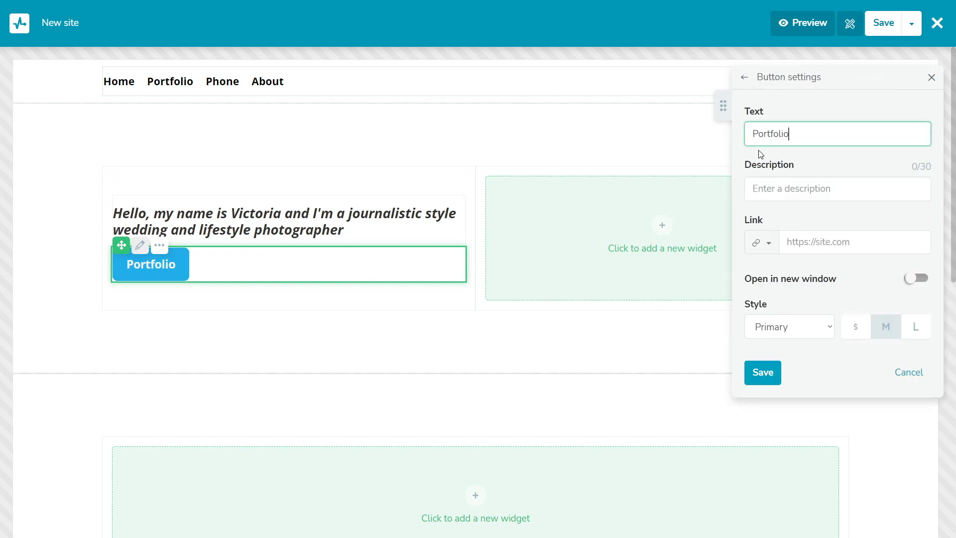
pyautogui.click(757, 183)
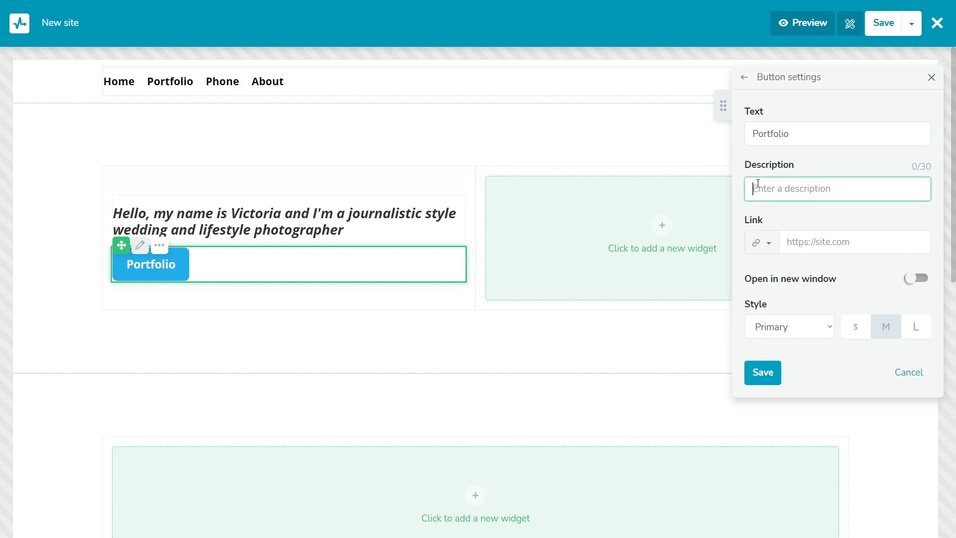
pyautogui.write('Portfolio')
pyautogui.click(765, 213)
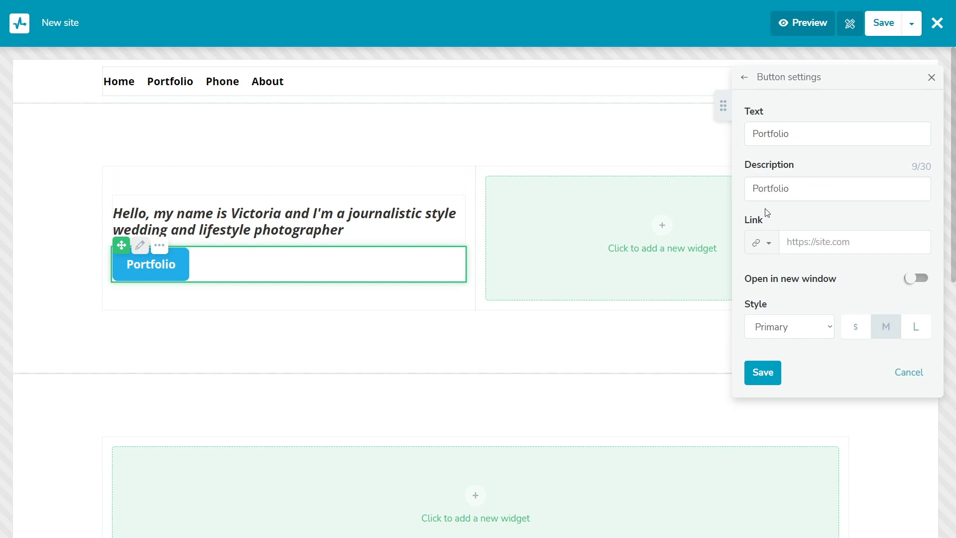
pyautogui.click(771, 246)
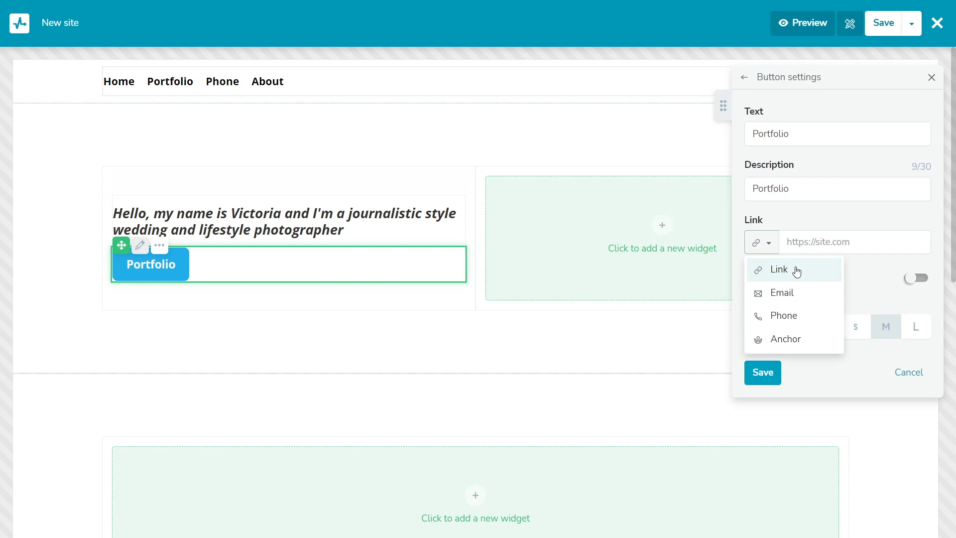
pyautogui.click(797, 271)
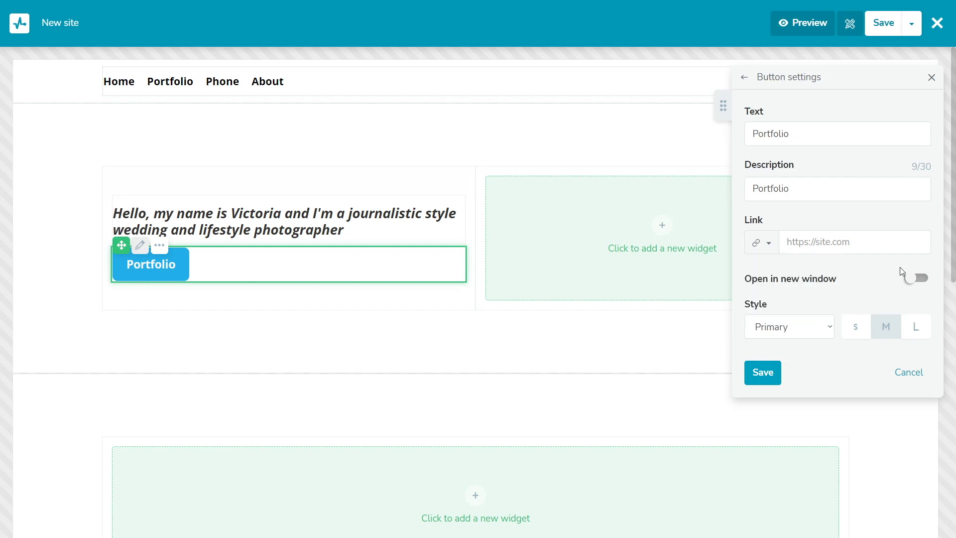
# - Try the email and phone link types, then set the button's link type to anchor
pyautogui.click(762, 246)
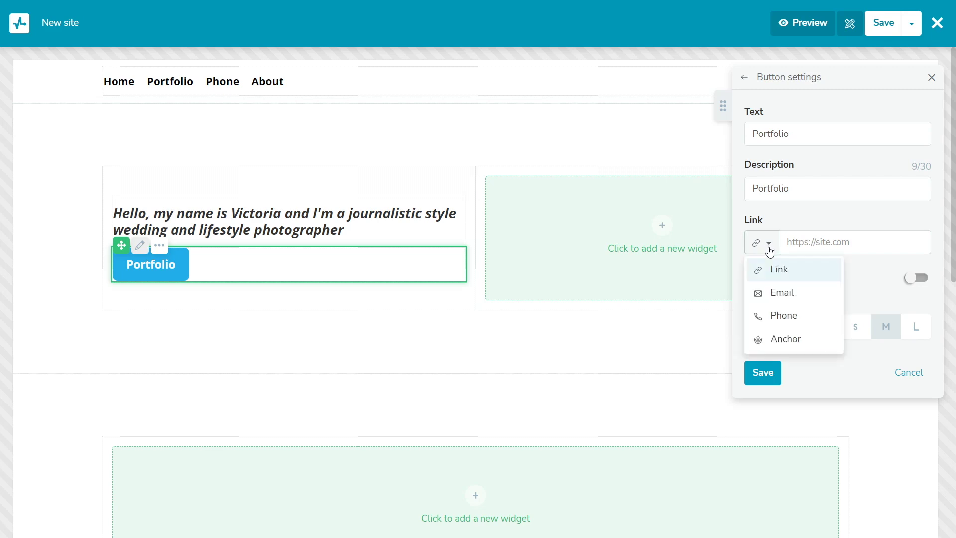
pyautogui.click(814, 296)
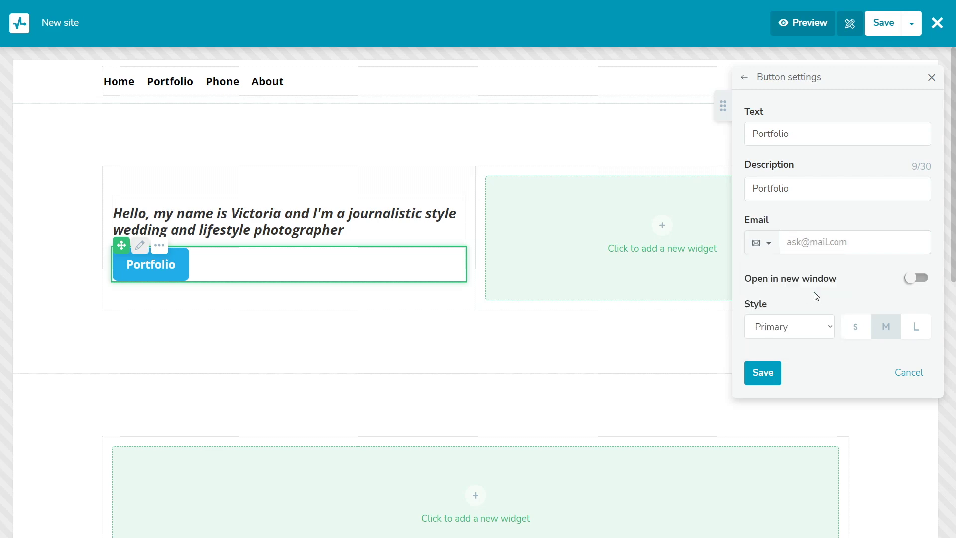
pyautogui.click(764, 247)
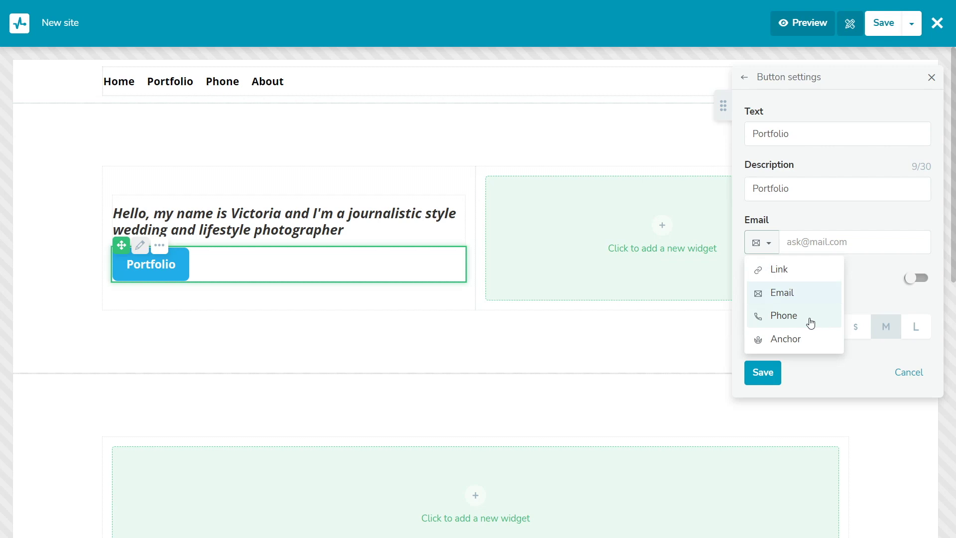
pyautogui.click(810, 322)
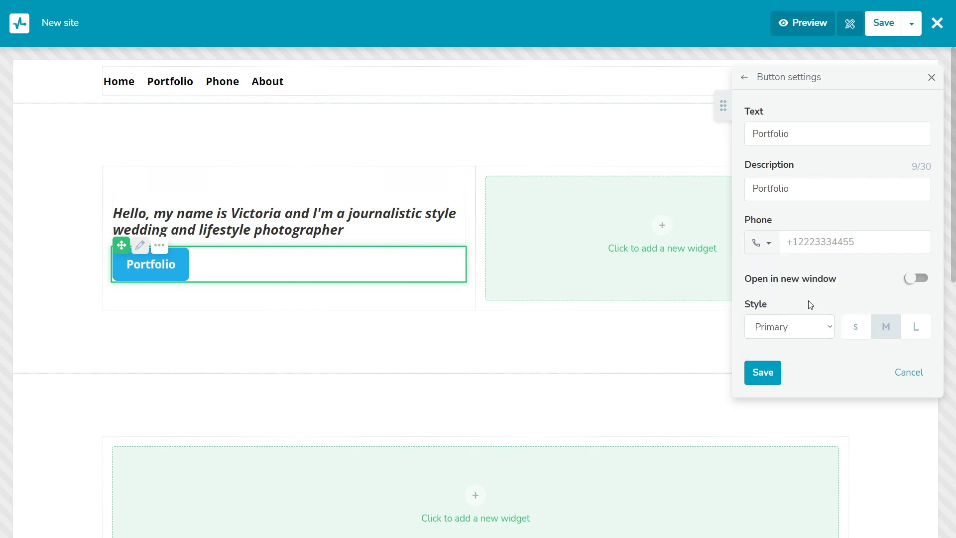
pyautogui.click(768, 250)
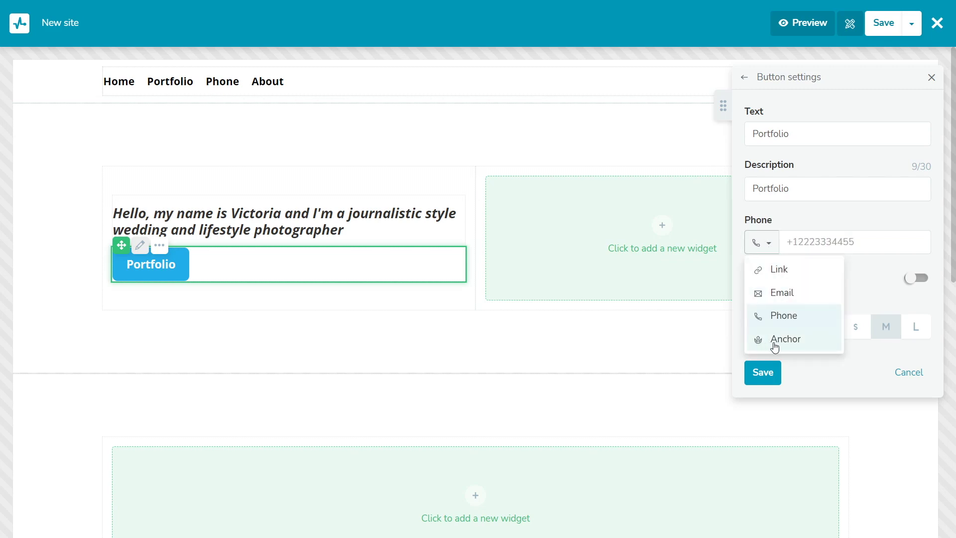
pyautogui.click(804, 343)
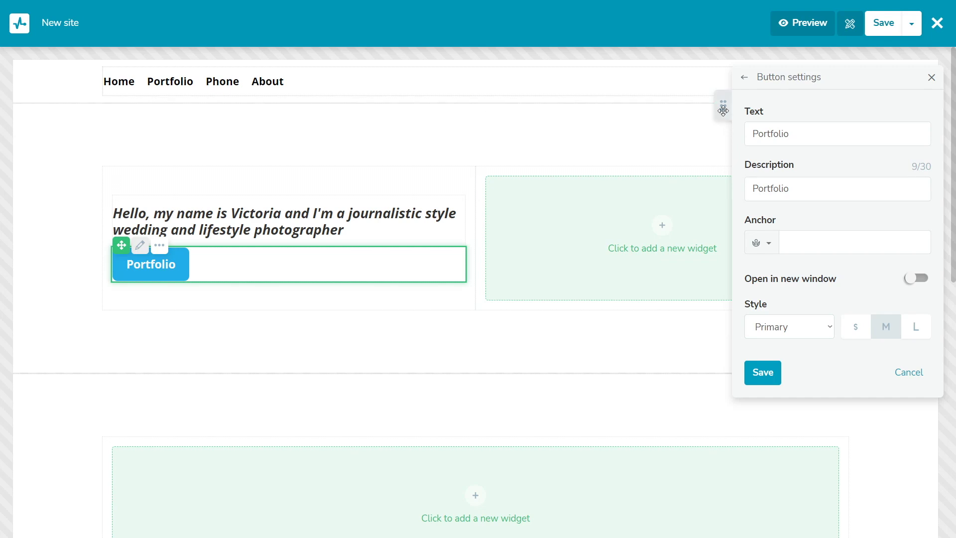
pyautogui.moveTo(723, 105); pyautogui.dragTo(597, 113)
# - Copy the lower block's ID 083f087b and paste it as the Portfolio button's anchor
pyautogui.click(887, 392)
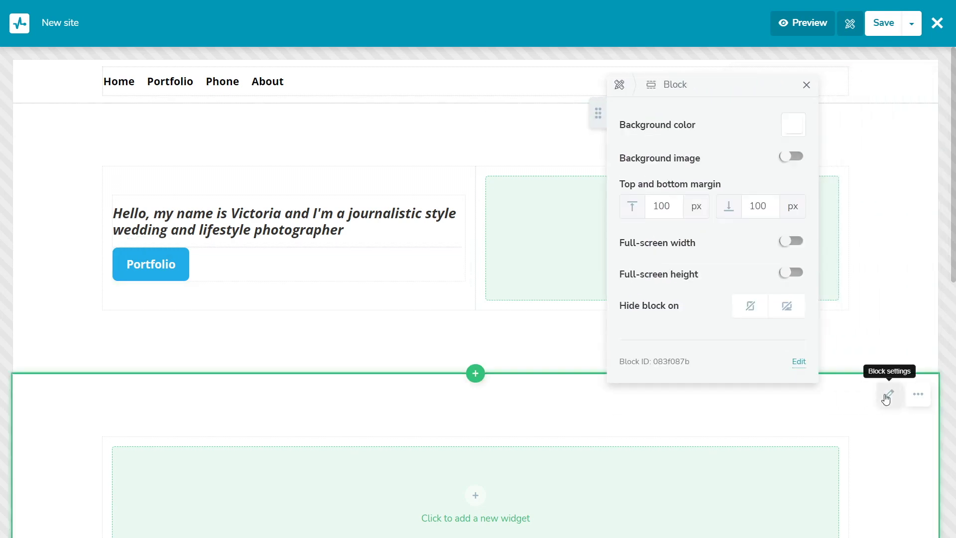
pyautogui.moveTo(710, 363); pyautogui.dragTo(662, 362)
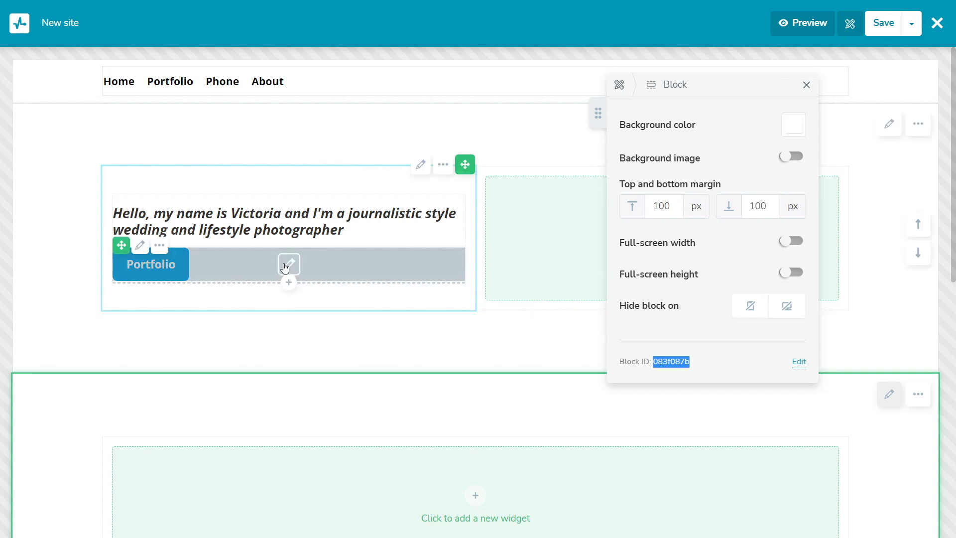
pyautogui.click(289, 264)
pyautogui.click(775, 133)
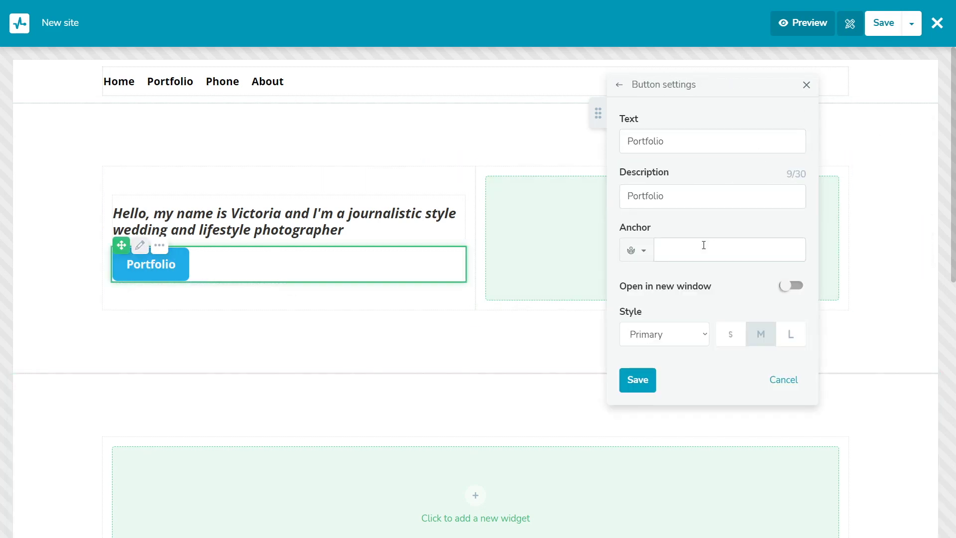
pyautogui.click(702, 245)
pyautogui.write('083f087b')
pyautogui.click(712, 274)
pyautogui.click(700, 337)
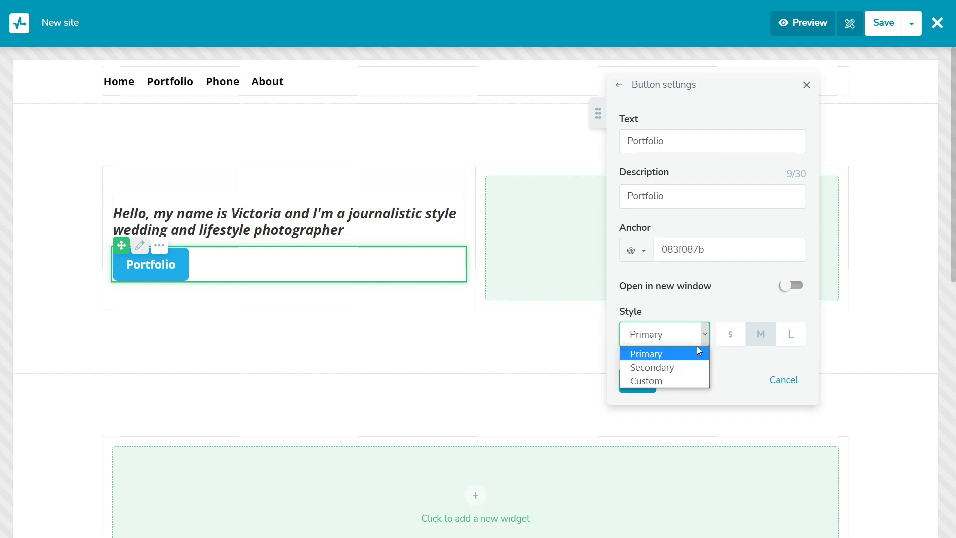
# - Give the button a custom style with peach text, transparent background and 3 px outline, and save
pyautogui.click(685, 381)
pyautogui.click(794, 368)
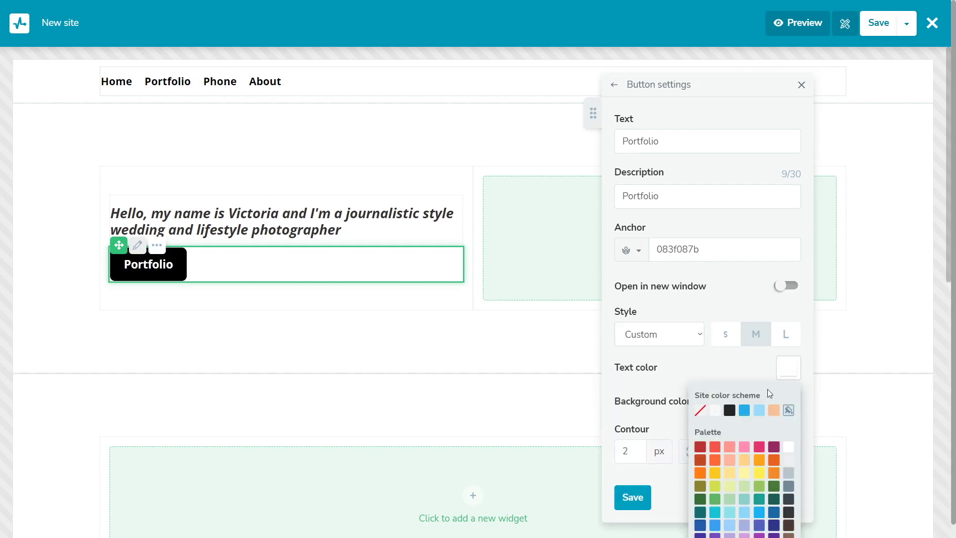
pyautogui.click(773, 410)
pyautogui.click(746, 371)
pyautogui.click(791, 405)
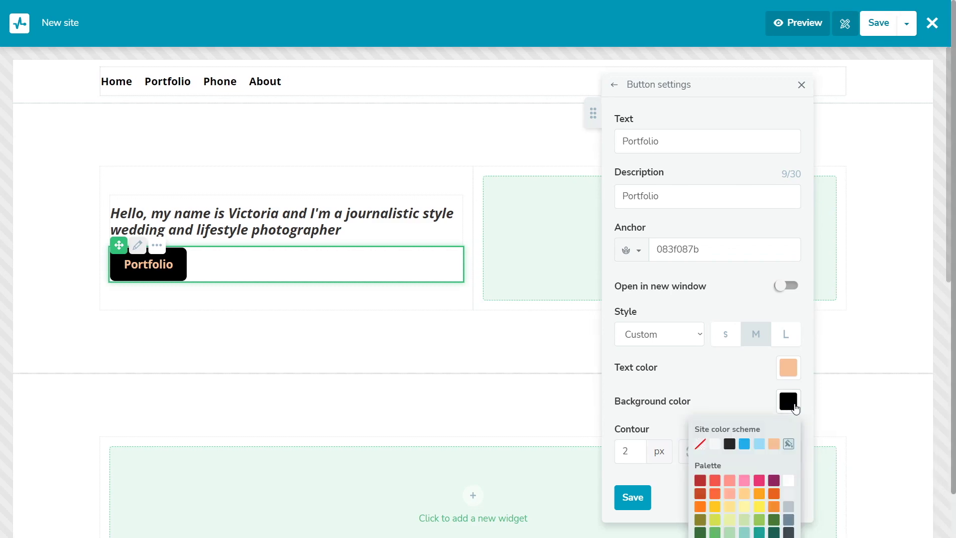
pyautogui.click(702, 445)
pyautogui.click(735, 393)
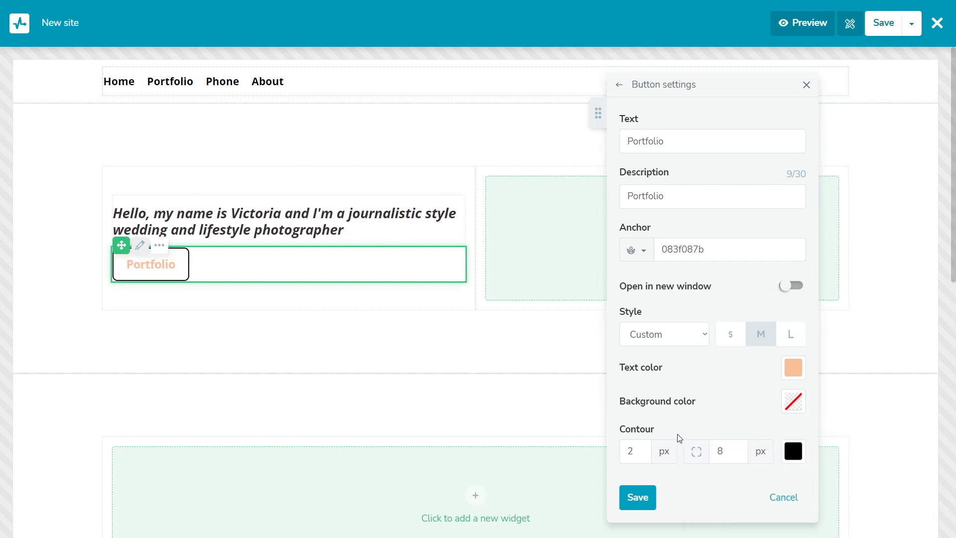
pyautogui.click(645, 451)
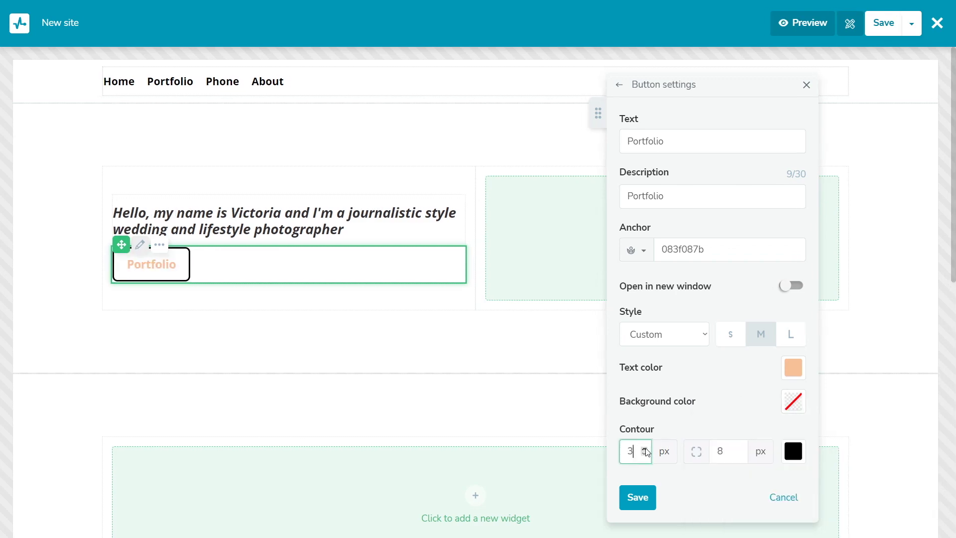
pyautogui.click(644, 497)
pyautogui.click(806, 86)
pyautogui.moveTo(661, 237)
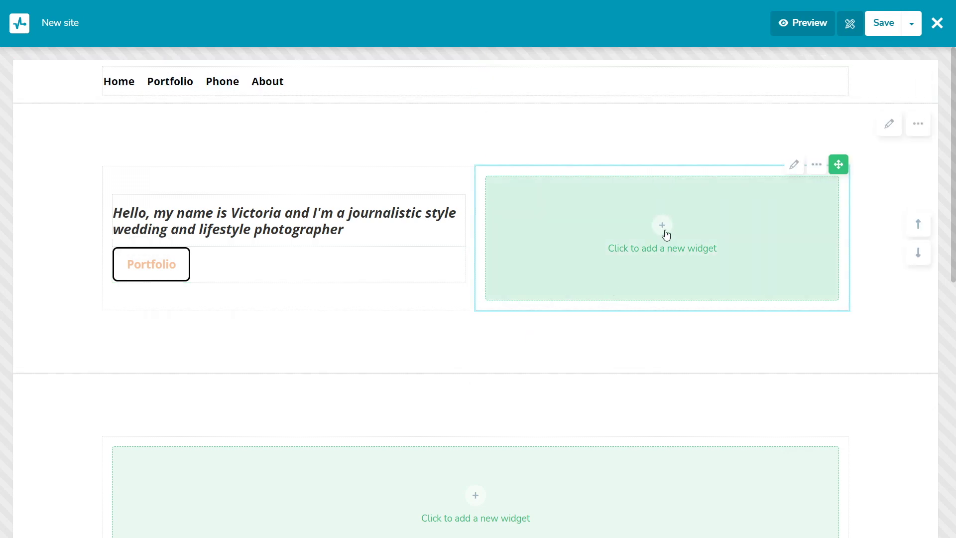
# - Add an image widget to the right column and fill it with the uploaded photographer2.jpg
pyautogui.click(666, 233)
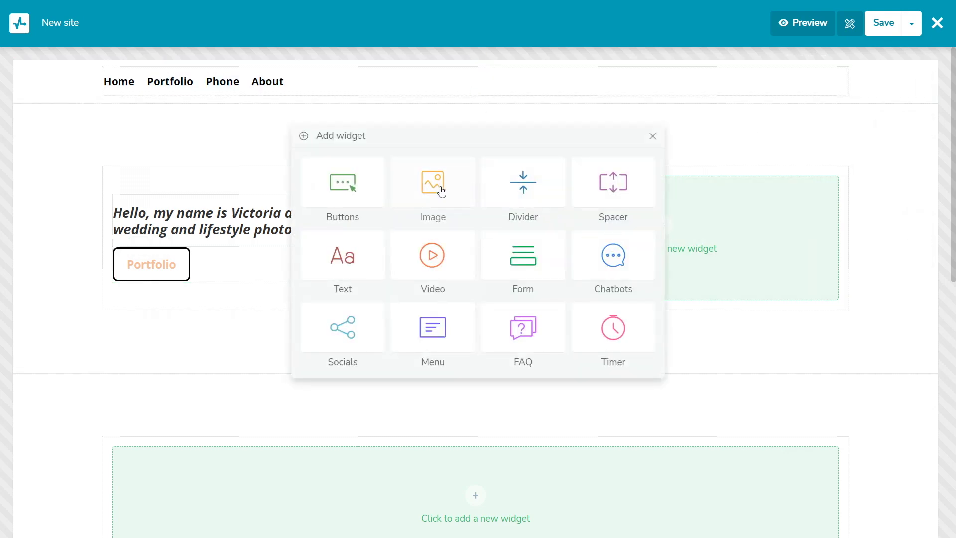
pyautogui.click(433, 187)
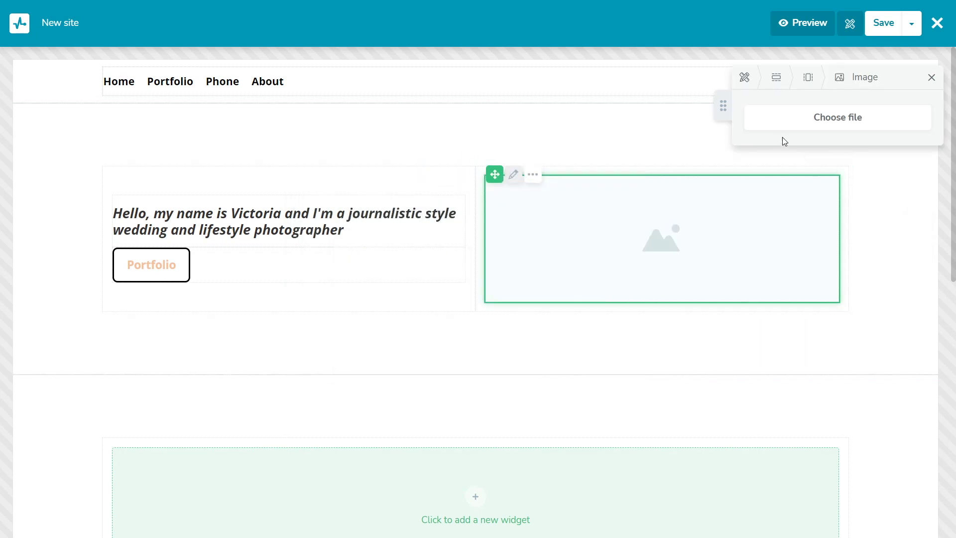
pyautogui.click(789, 121)
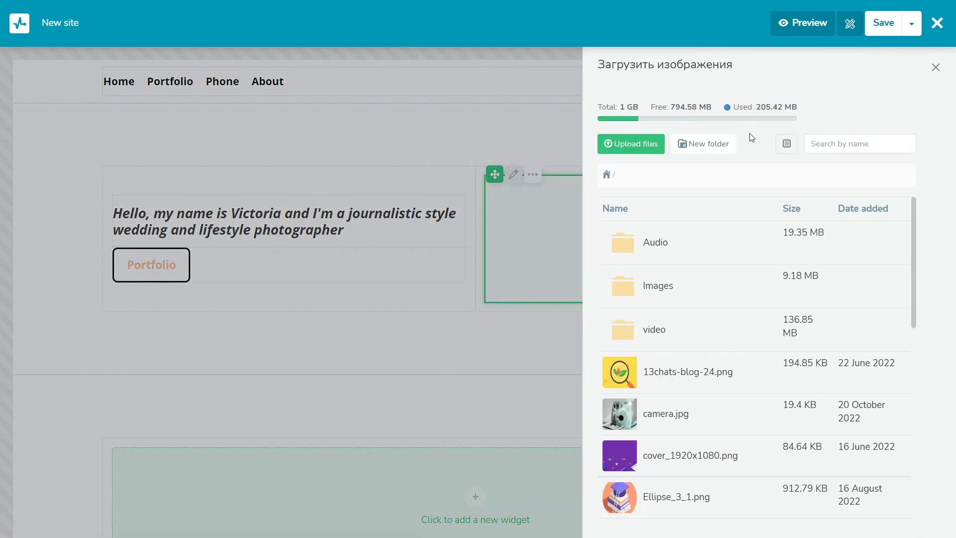
pyautogui.click(636, 146)
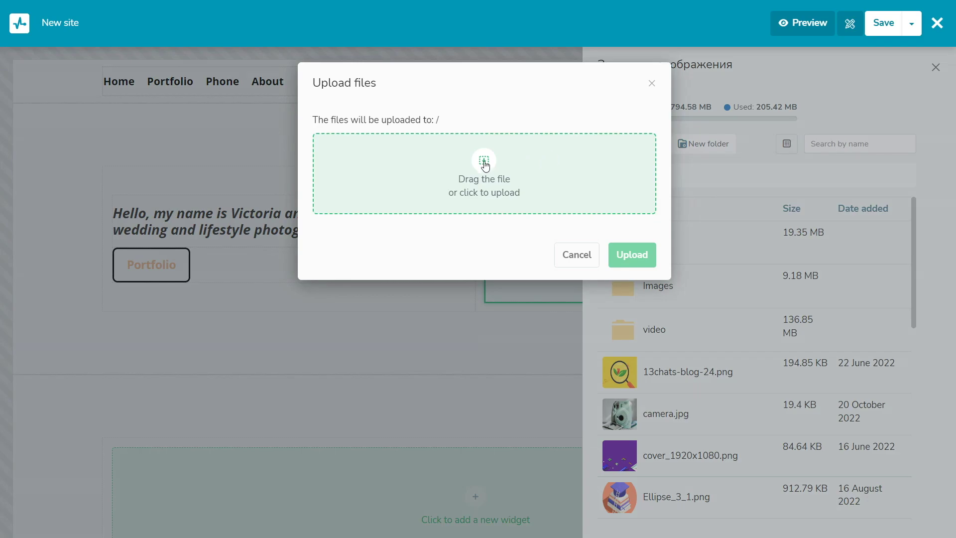
pyautogui.click(484, 164)
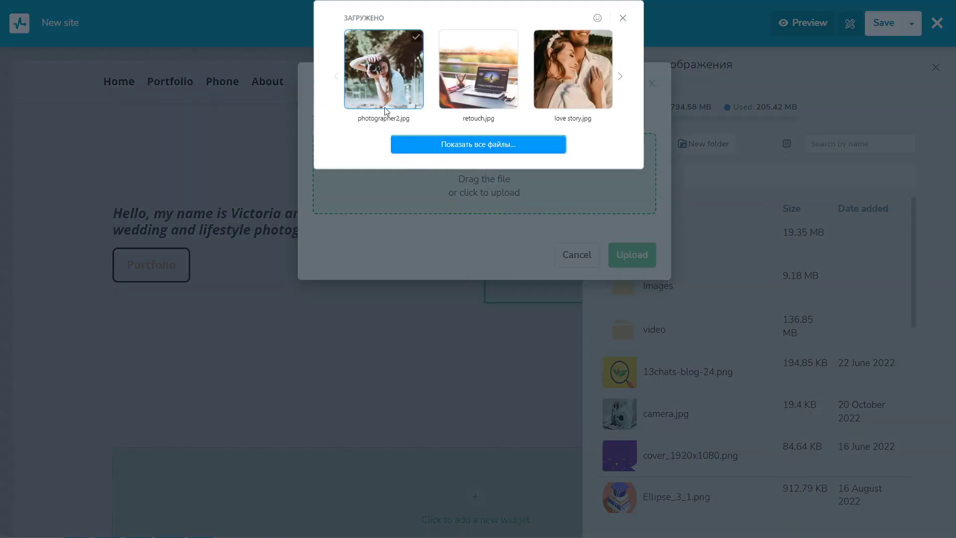
pyautogui.click(380, 79)
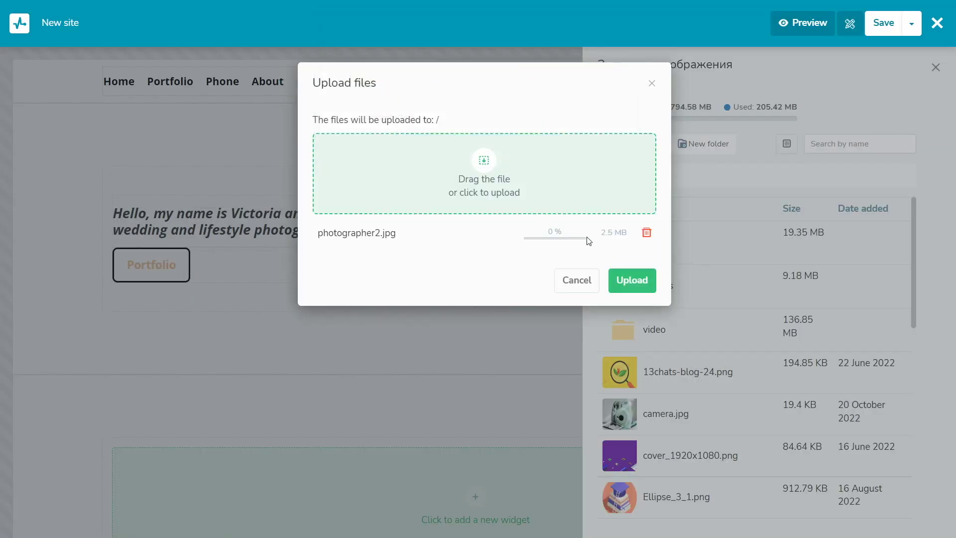
pyautogui.click(633, 280)
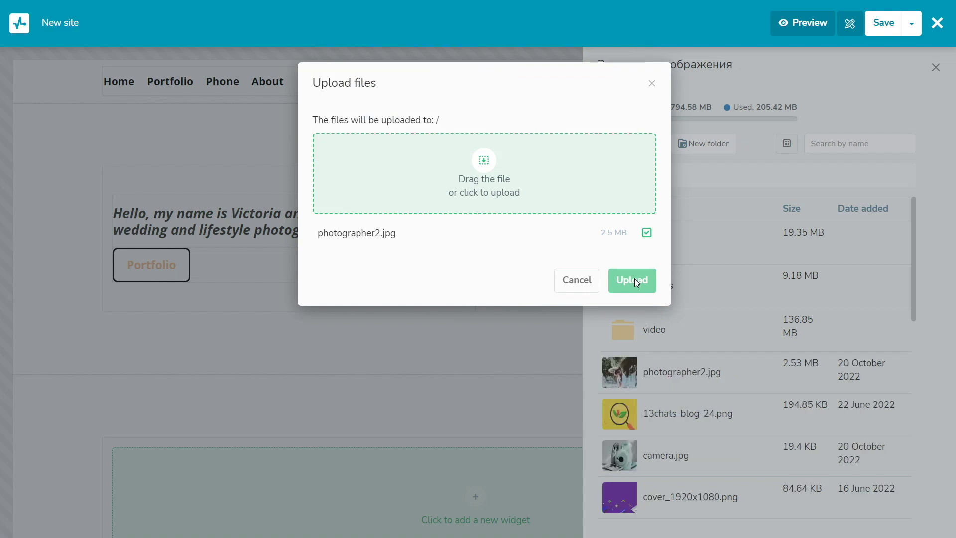
pyautogui.click(651, 84)
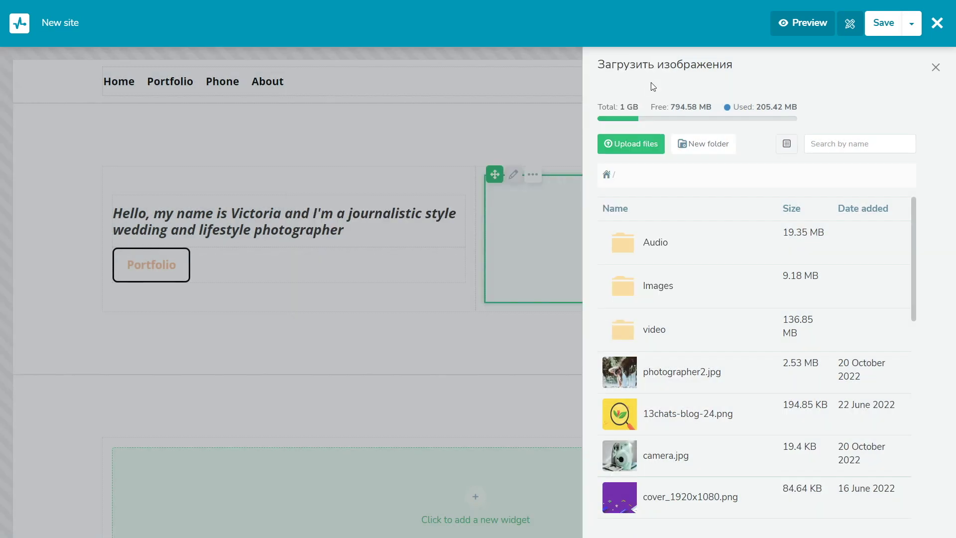
pyautogui.click(633, 371)
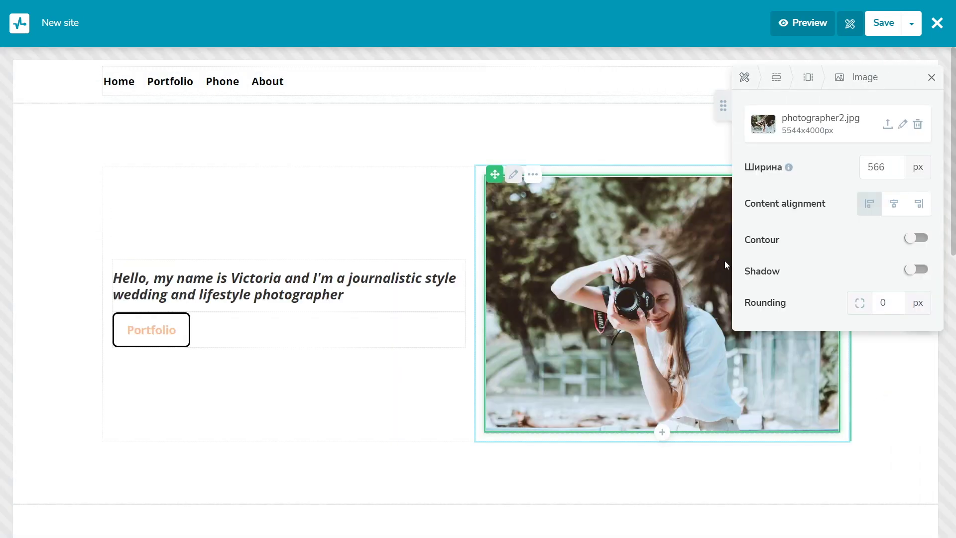
# - Give the photographer photo the alternative text 'wedding and lifestyle photographer'
pyautogui.click(903, 125)
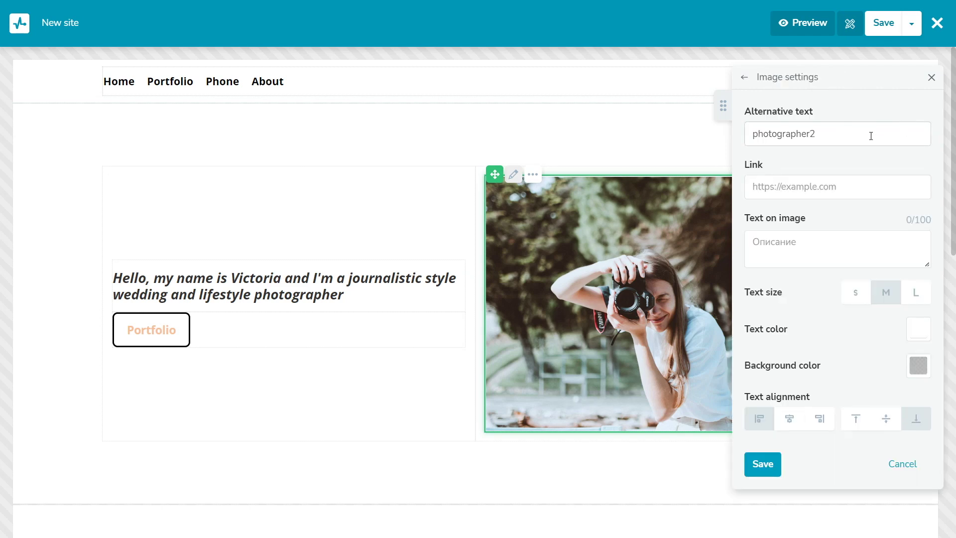
pyautogui.moveTo(809, 134); pyautogui.dragTo(775, 157)
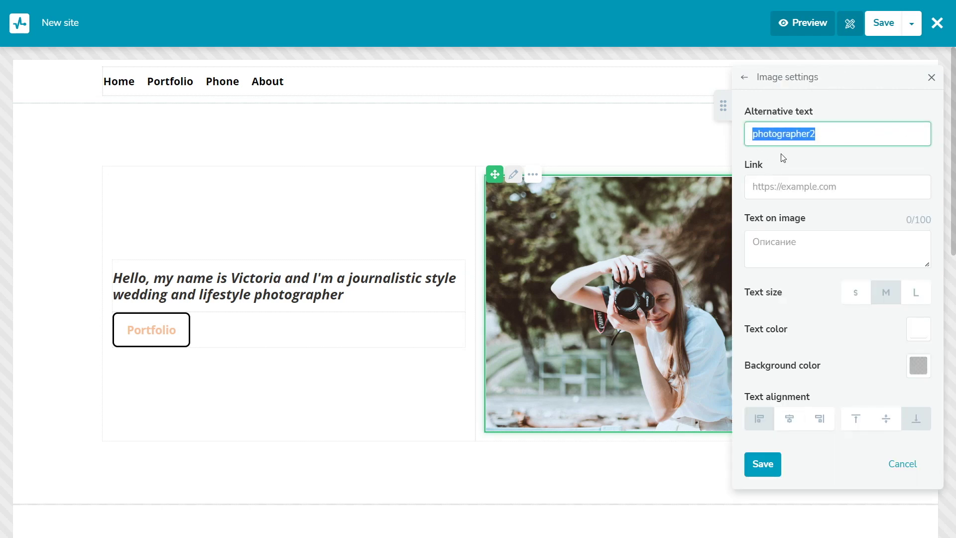
pyautogui.write('wedding and lifestyle photographer')
pyautogui.click(816, 159)
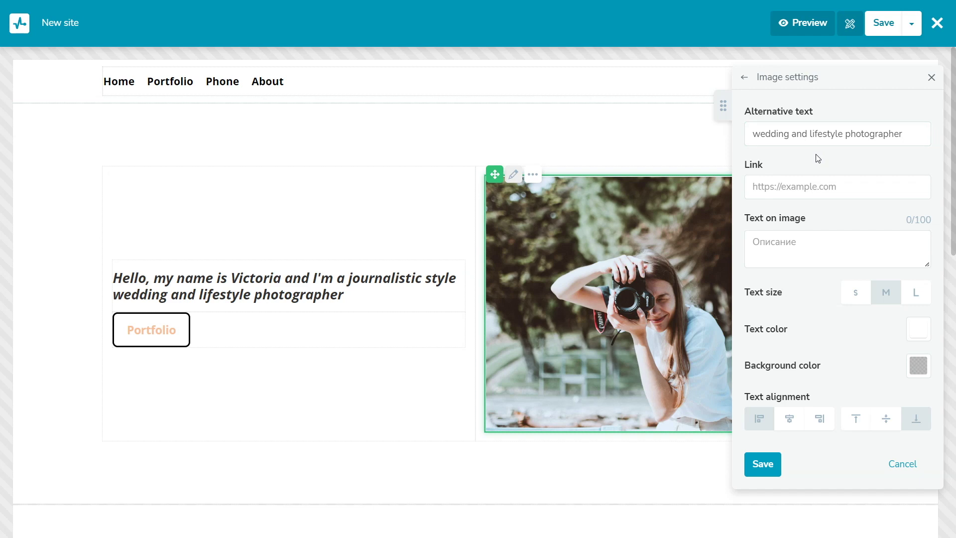
# - Try a caption over the image, centred and top-aligned, then remove it again
pyautogui.click(771, 242)
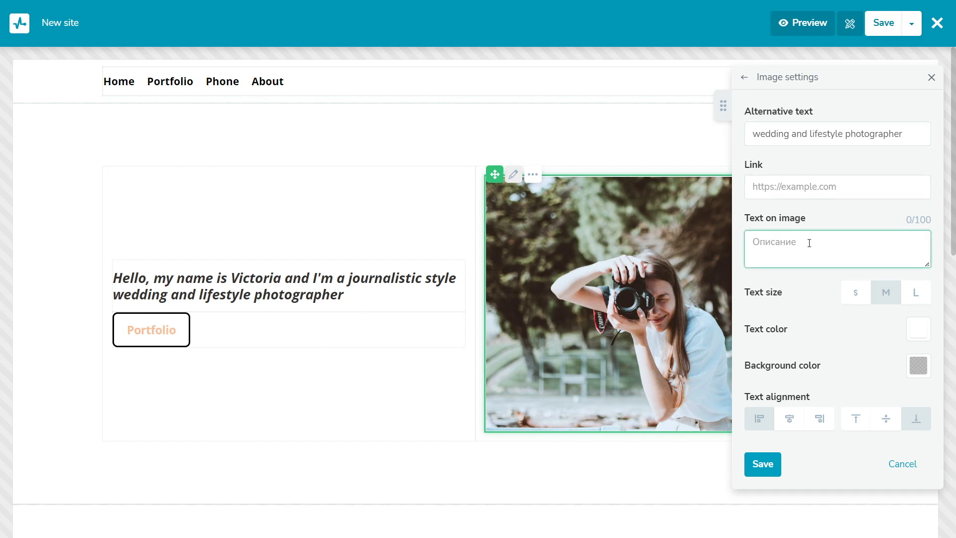
pyautogui.write('wedding and lifestyle photographer')
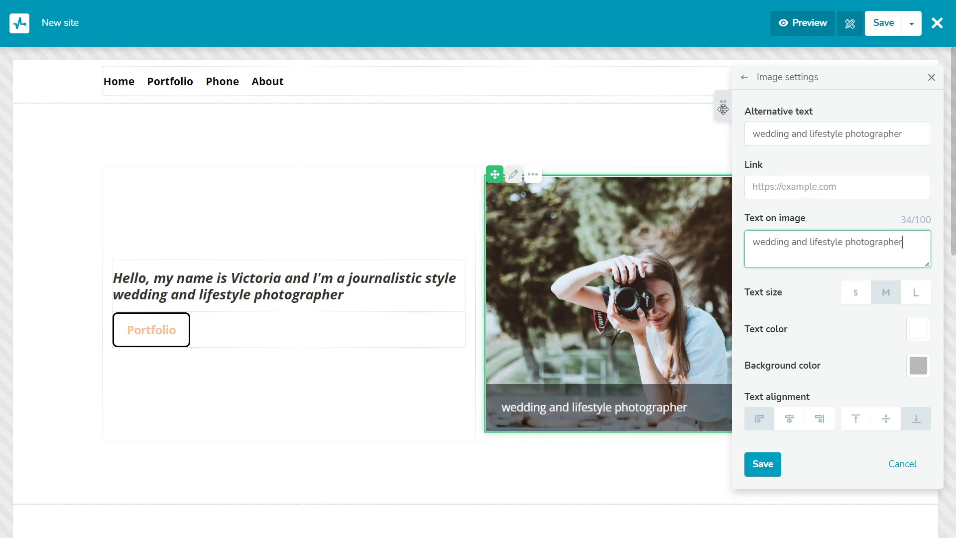
pyautogui.moveTo(722, 109); pyautogui.dragTo(200, 90)
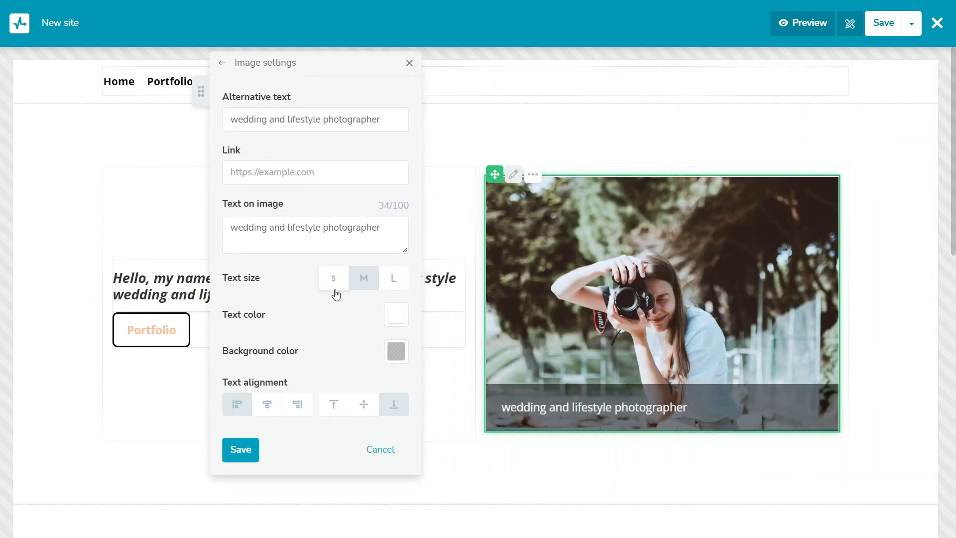
pyautogui.click(266, 408)
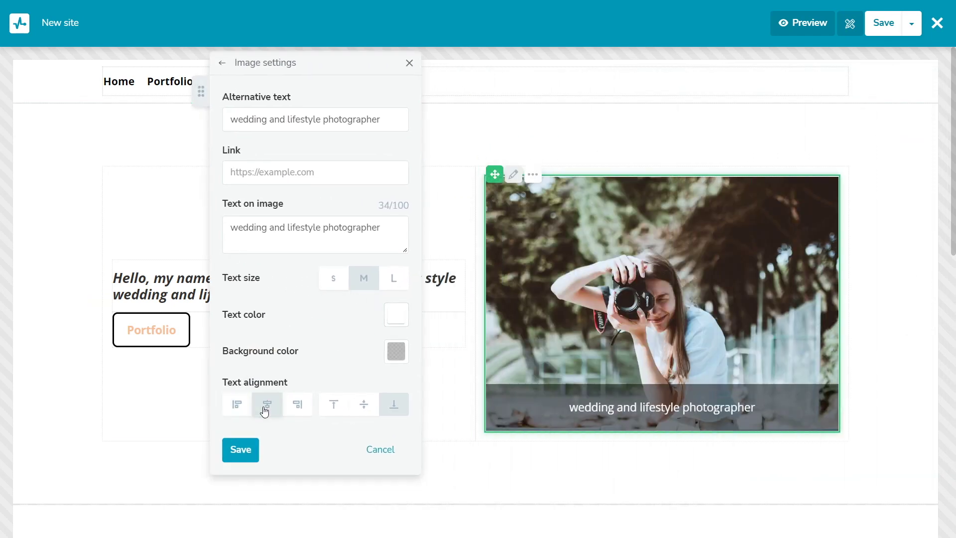
pyautogui.click(330, 408)
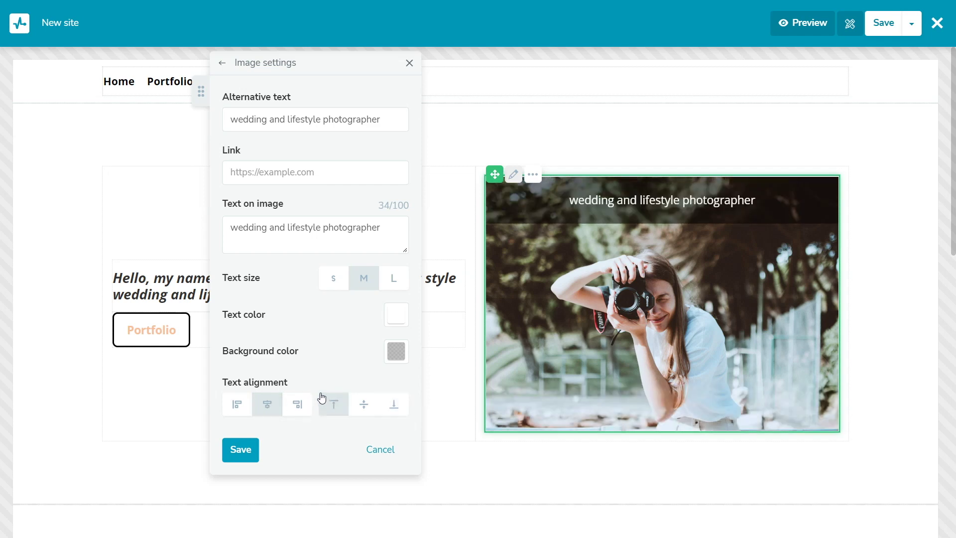
pyautogui.moveTo(395, 229); pyautogui.dragTo(226, 229)
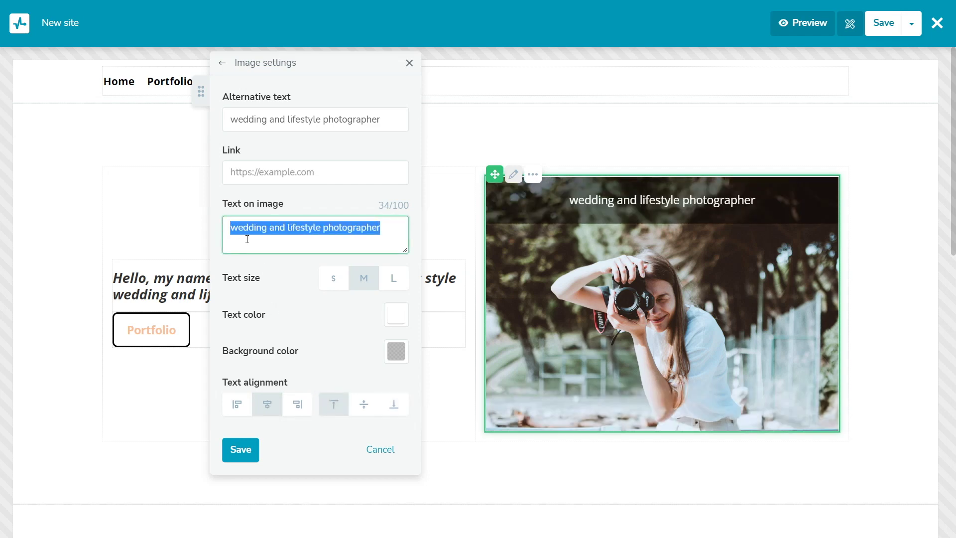
pyautogui.press('BackSpace')
# - Save the image settings and add a Video widget to the left slot of the lower section
pyautogui.click(241, 449)
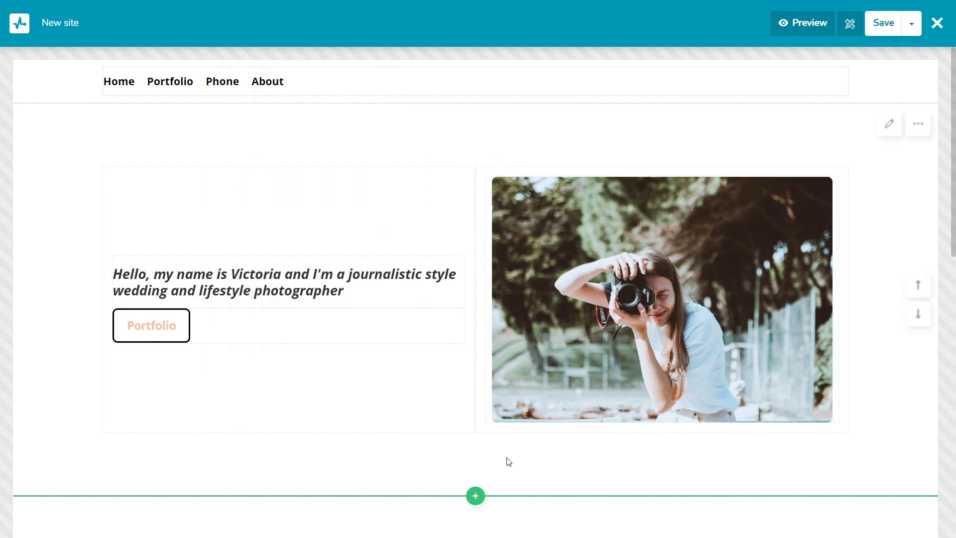
pyautogui.scroll(-5, 508, 458)
pyautogui.scroll(-3, 507, 459)
pyautogui.click(289, 390)
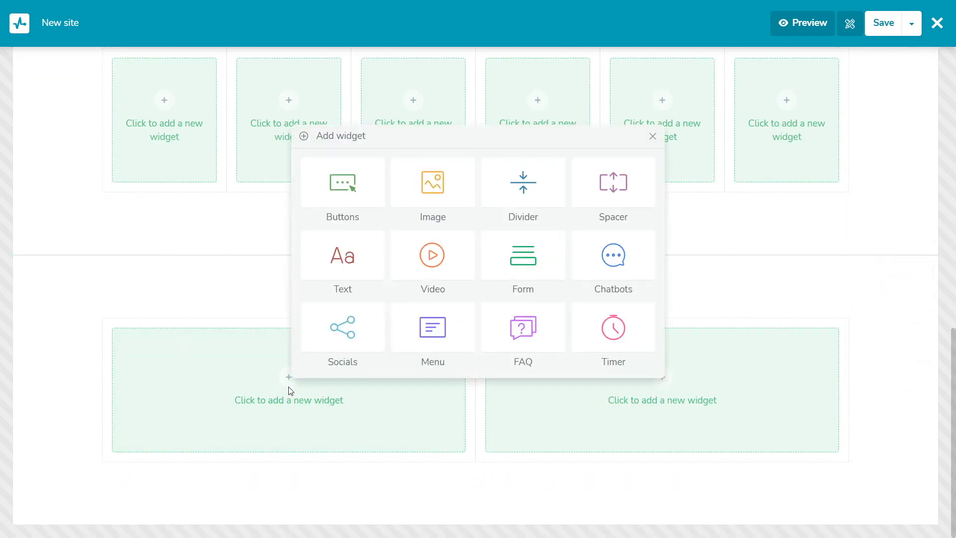
pyautogui.click(431, 288)
# - Make the video block play the pasted YouTube link and finish editing it
pyautogui.click(806, 119)
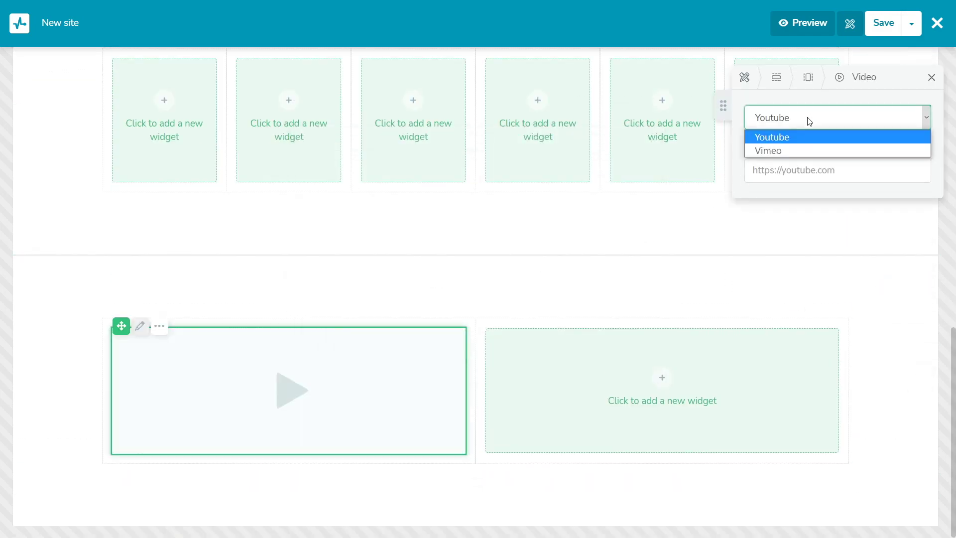
pyautogui.click(813, 135)
pyautogui.click(799, 170)
pyautogui.write('https://www.youtube.com/watch?v=2cF9WM4x9nI')
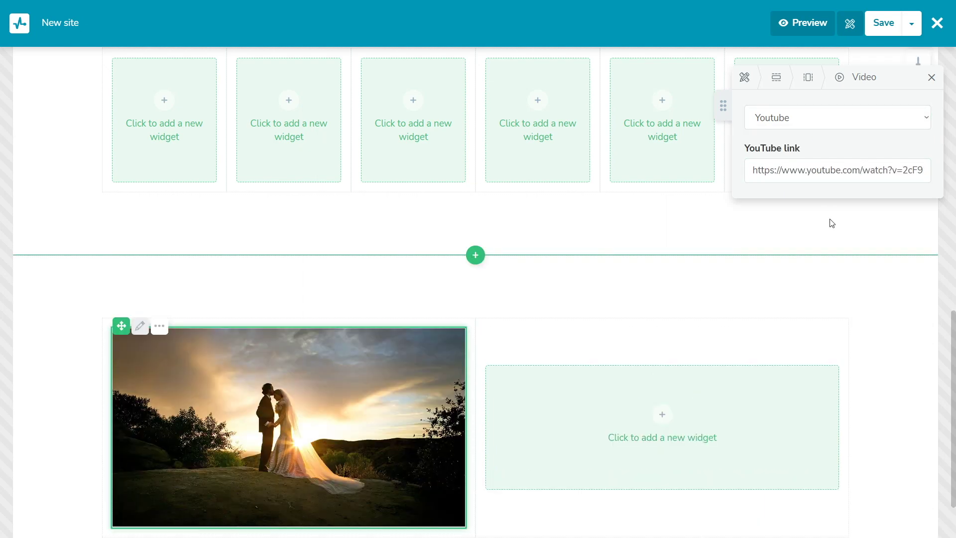
pyautogui.click(931, 78)
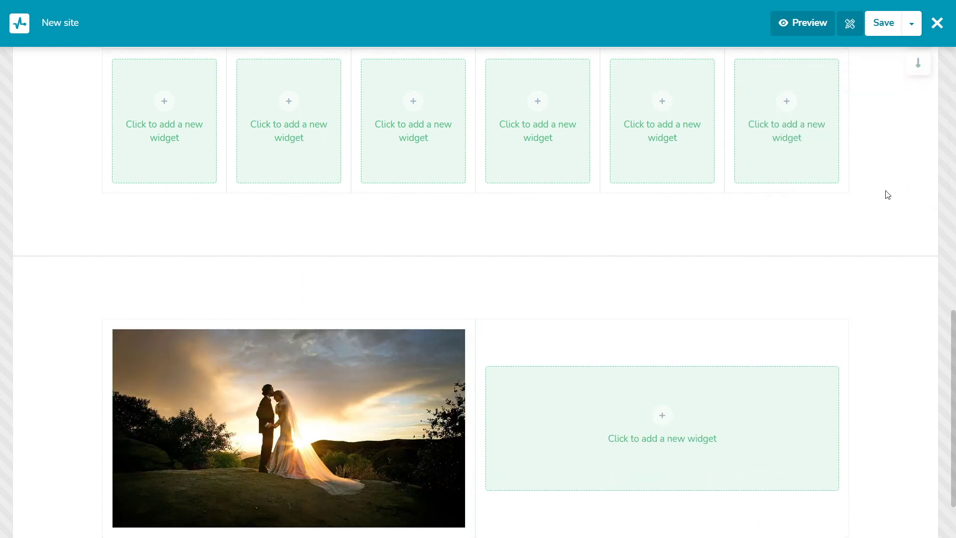
pyautogui.moveTo(951, 326); pyautogui.dragTo(953, 51)
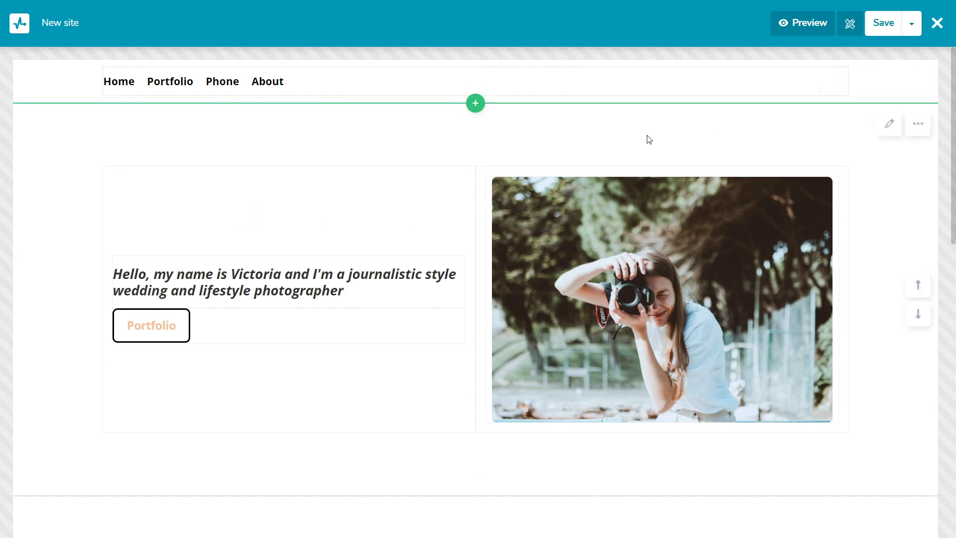
# - Insert a Spacer with 50 px indent height between the intro text and the Portfolio button
pyautogui.click(290, 311)
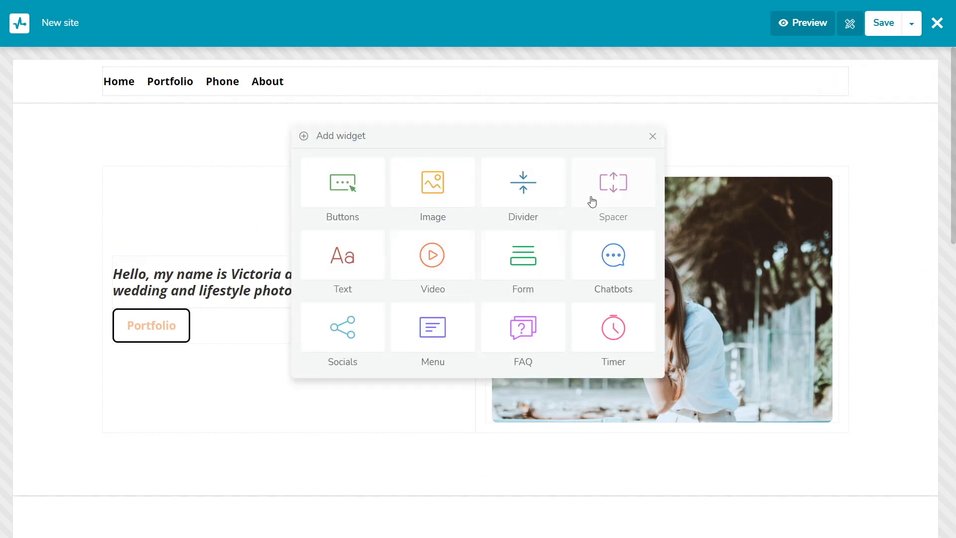
pyautogui.click(591, 201)
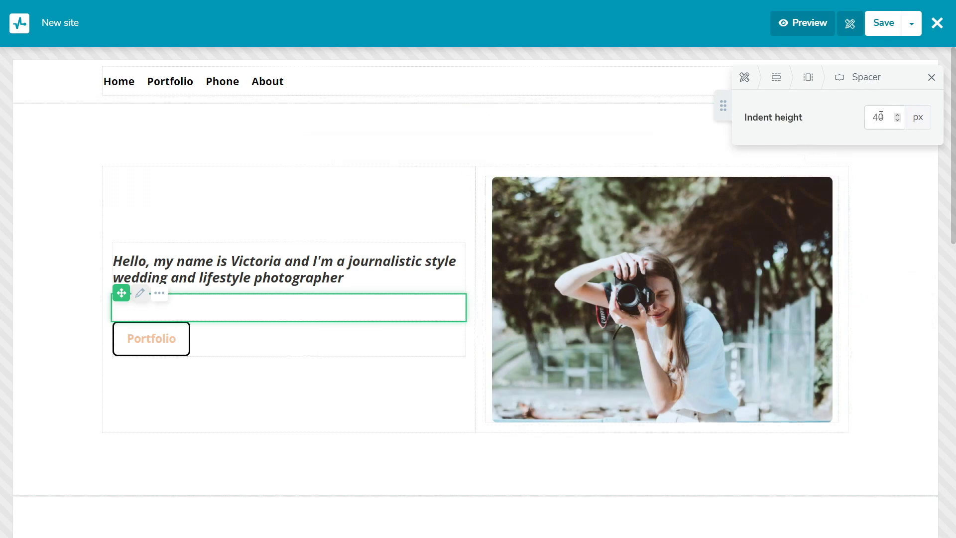
pyautogui.moveTo(880, 117); pyautogui.dragTo(874, 116)
pyautogui.write('50')
pyautogui.click(889, 163)
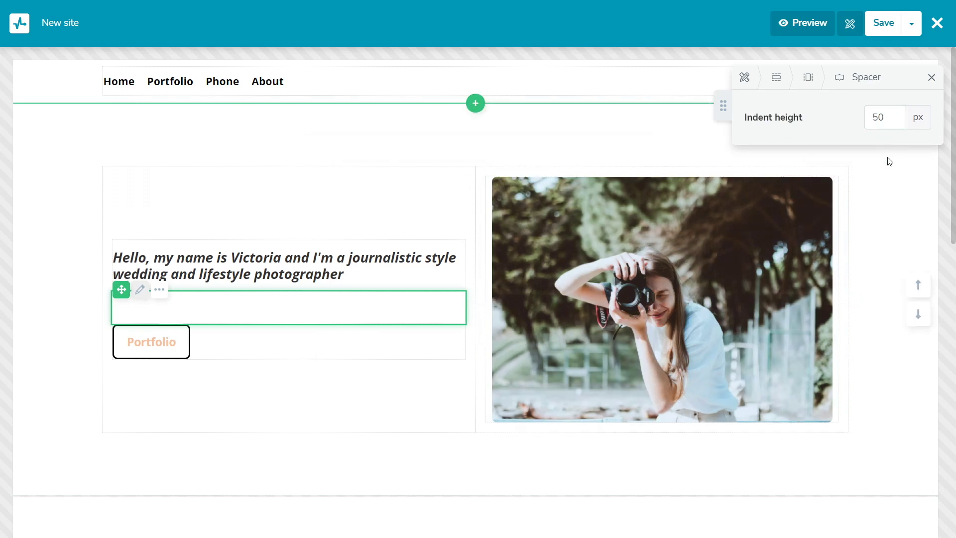
pyautogui.click(931, 78)
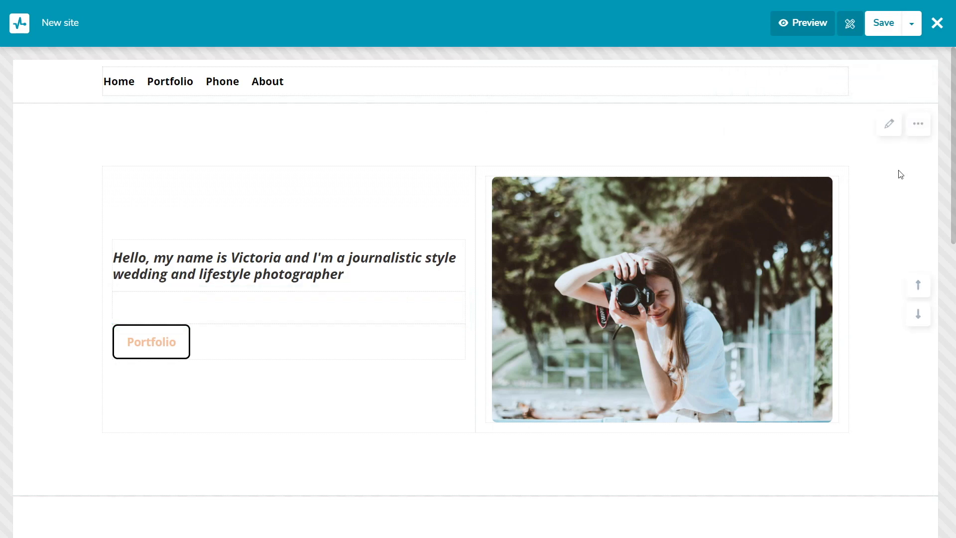
pyautogui.scroll(-5, 887, 187)
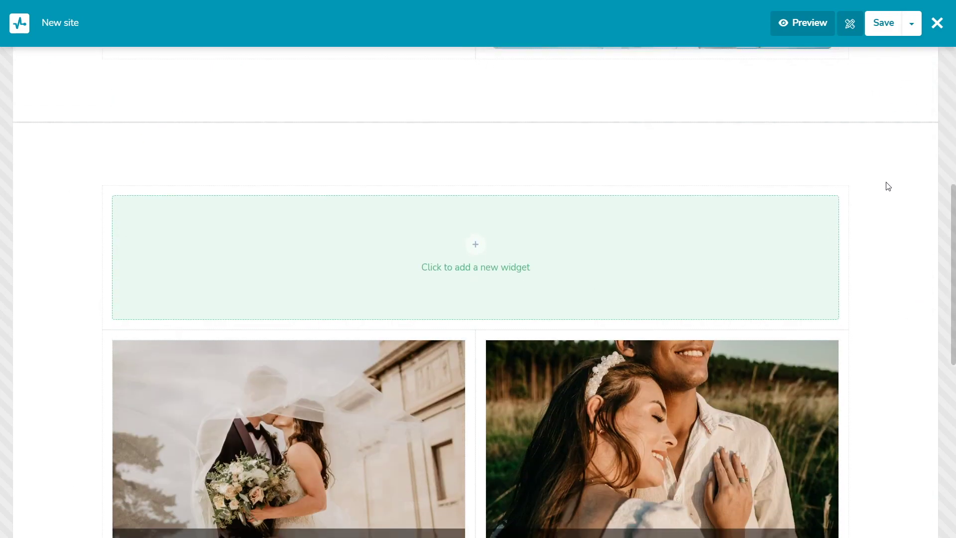
# - Insert a Divider above the gallery with 3 px thickness and Dotted line style
pyautogui.click(478, 182)
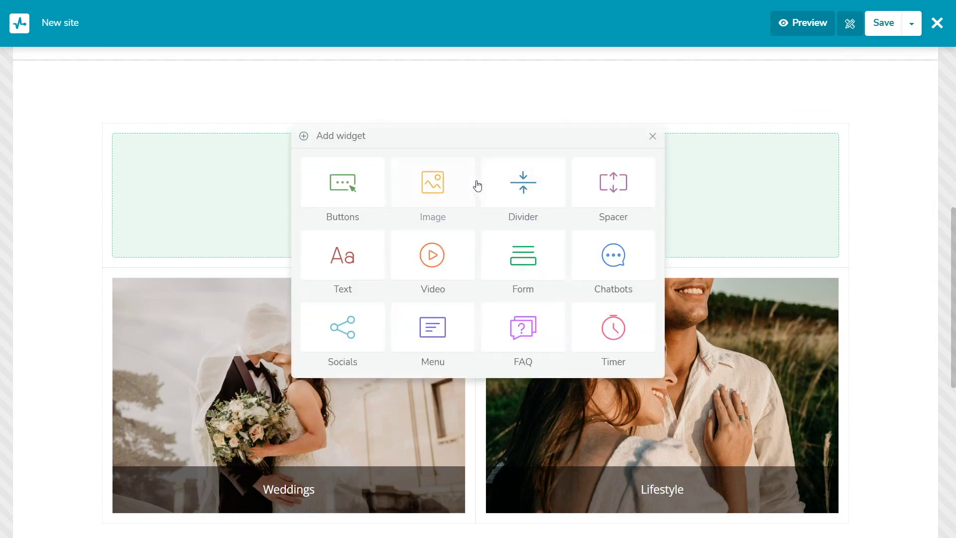
pyautogui.click(523, 186)
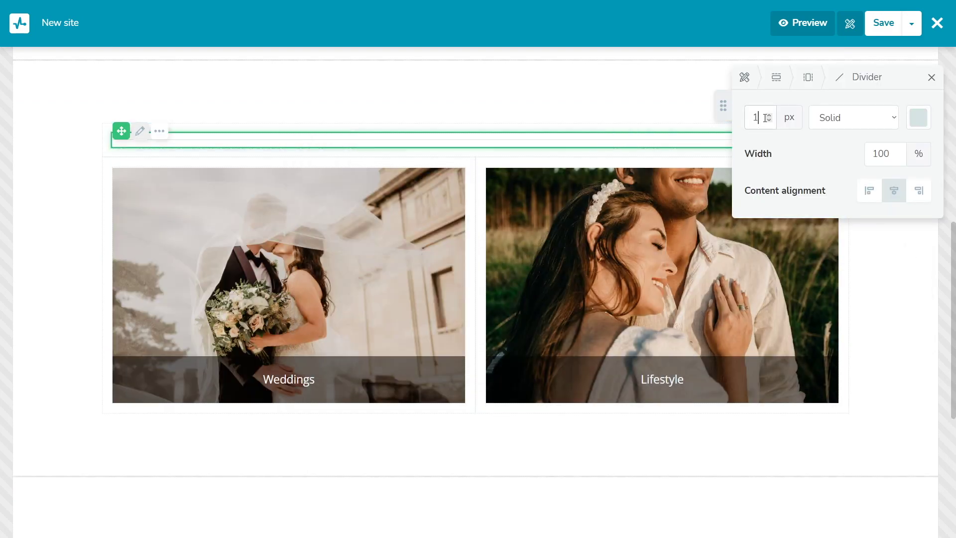
pyautogui.doubleClick(755, 117)
pyautogui.write('3')
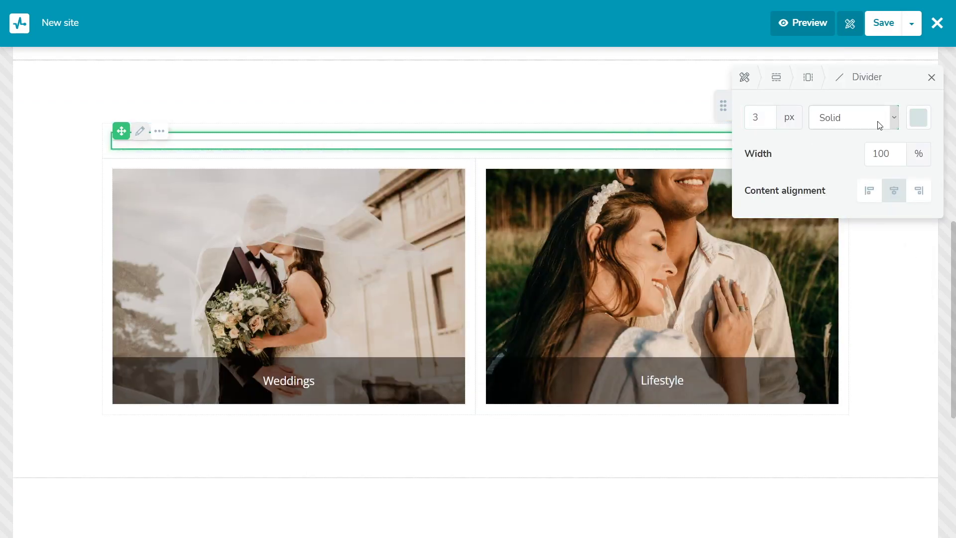
pyautogui.click(896, 117)
pyautogui.click(854, 151)
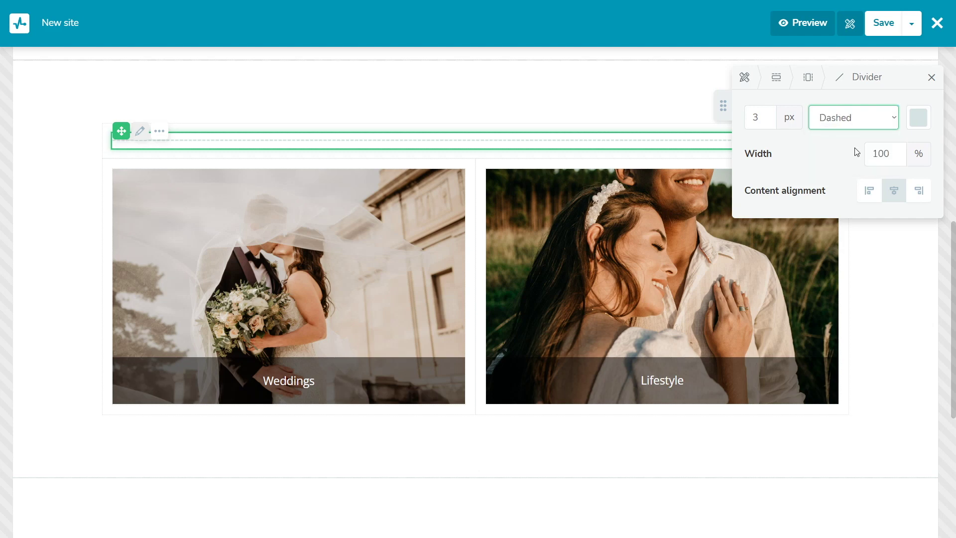
pyautogui.click(870, 117)
pyautogui.click(832, 164)
# - Colour the divider peach and set its width to 60%
pyautogui.click(918, 118)
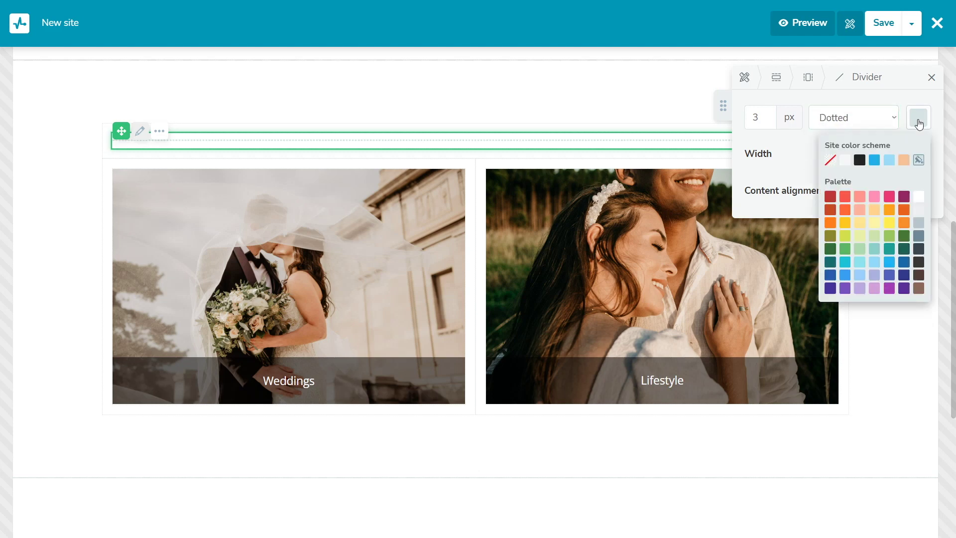
pyautogui.click(902, 160)
pyautogui.click(808, 146)
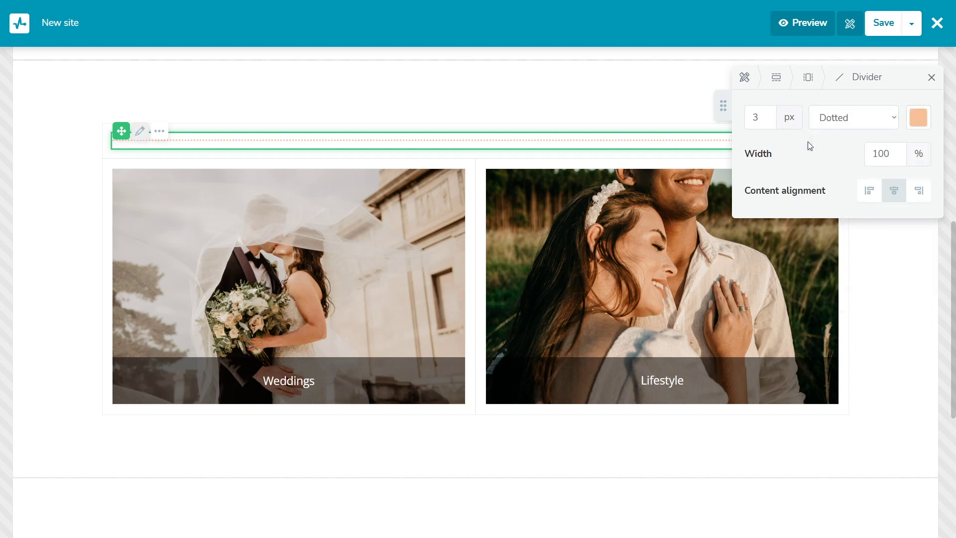
pyautogui.moveTo(886, 153); pyautogui.dragTo(872, 153)
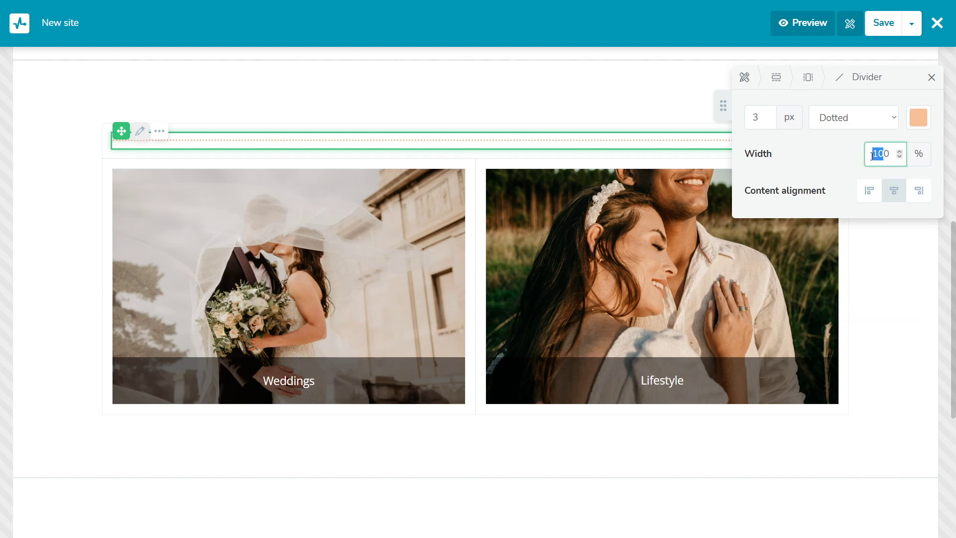
pyautogui.write('60')
pyautogui.click(833, 158)
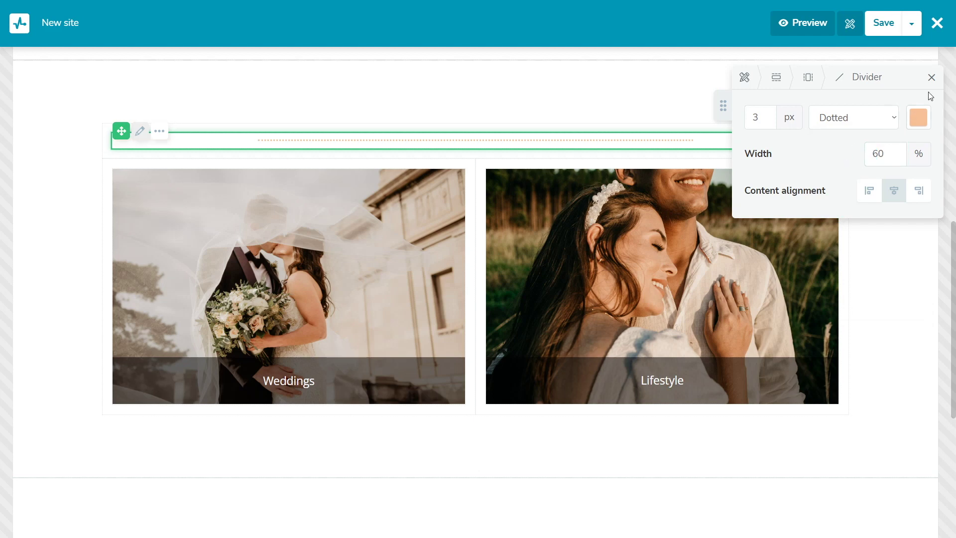
pyautogui.click(931, 78)
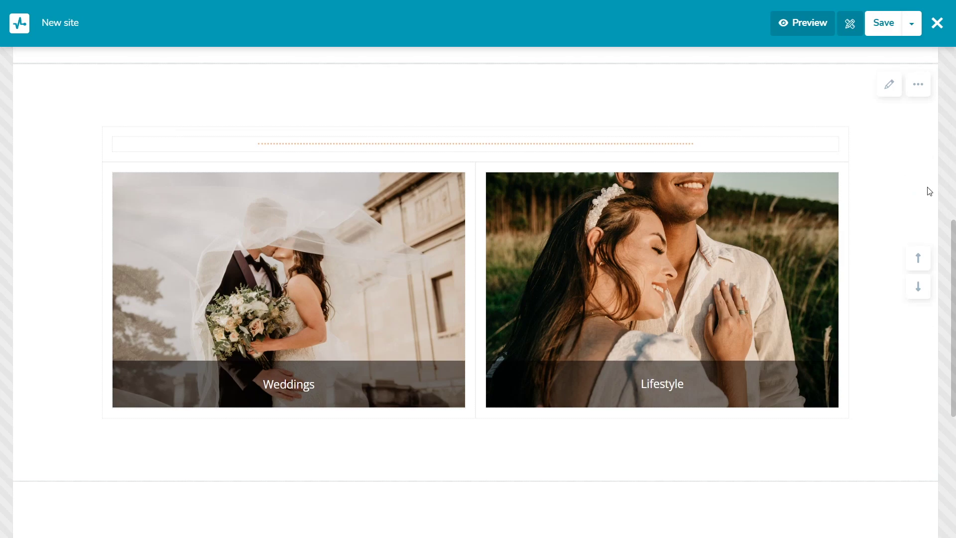
pyautogui.scroll(-4, 890, 298)
# - Add a GET IN TOUCH text block to the empty column formatted as a main heading
pyautogui.click(662, 366)
pyautogui.click(341, 270)
pyautogui.click(524, 370)
pyautogui.write('GET IN TOUCH')
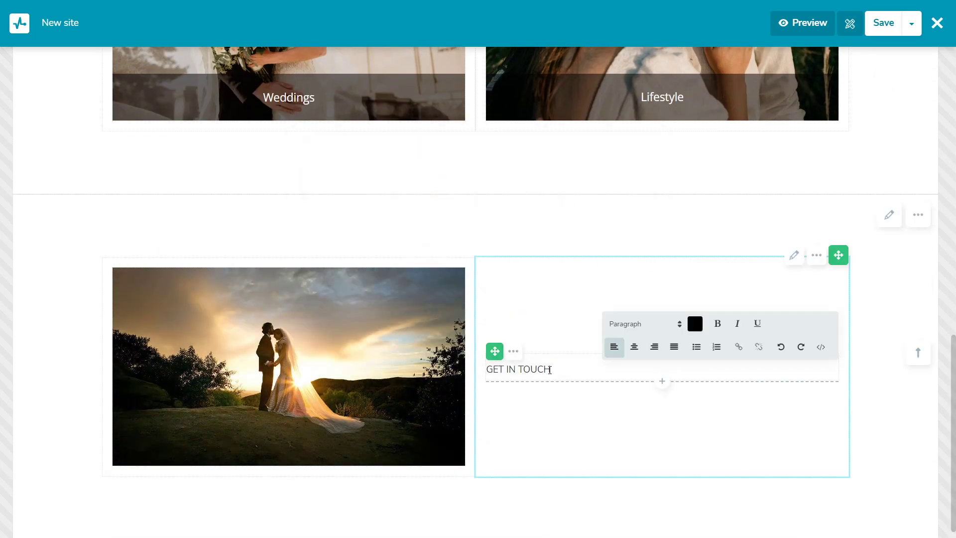
pyautogui.click(635, 314)
pyautogui.click(664, 372)
# - Add an italic subtitle text block under the heading
pyautogui.click(664, 402)
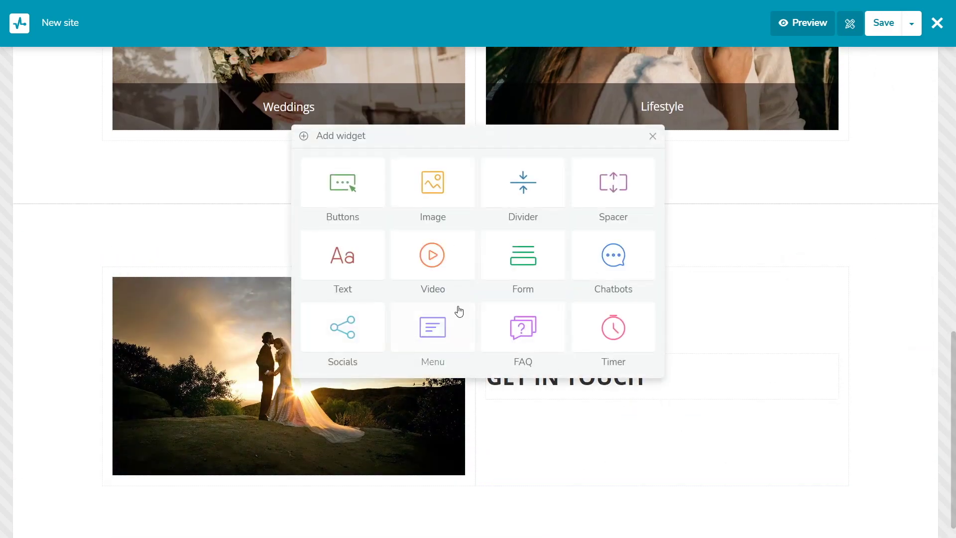
pyautogui.click(341, 262)
pyautogui.write('Please fill out the contact form below')
pyautogui.hotkey('ctrl', 'a')
pyautogui.click(736, 356)
# - Insert a contact form that creates New deals and saves contacts to the My clients address book
pyautogui.click(662, 415)
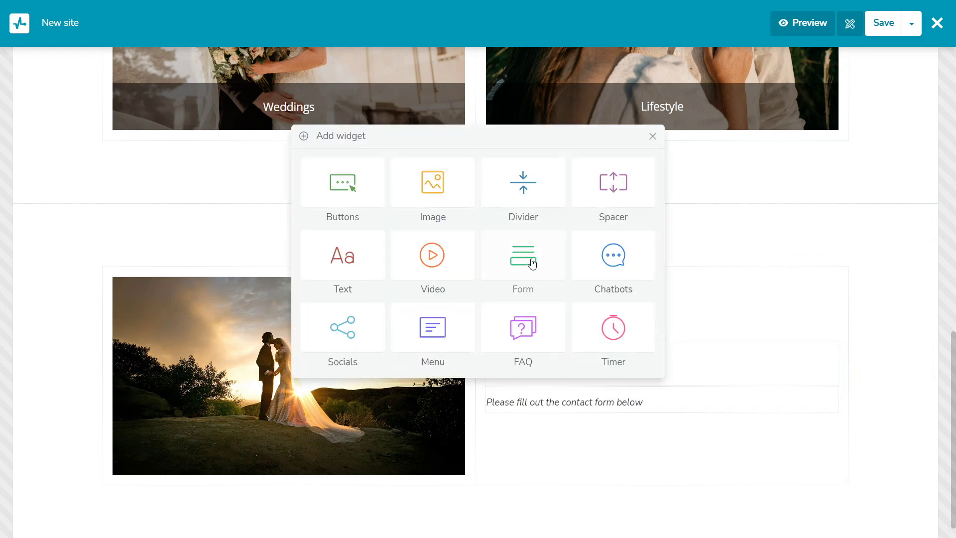
pyautogui.click(532, 264)
pyautogui.moveTo(774, 173); pyautogui.dragTo(799, 173)
pyautogui.write('New clients')
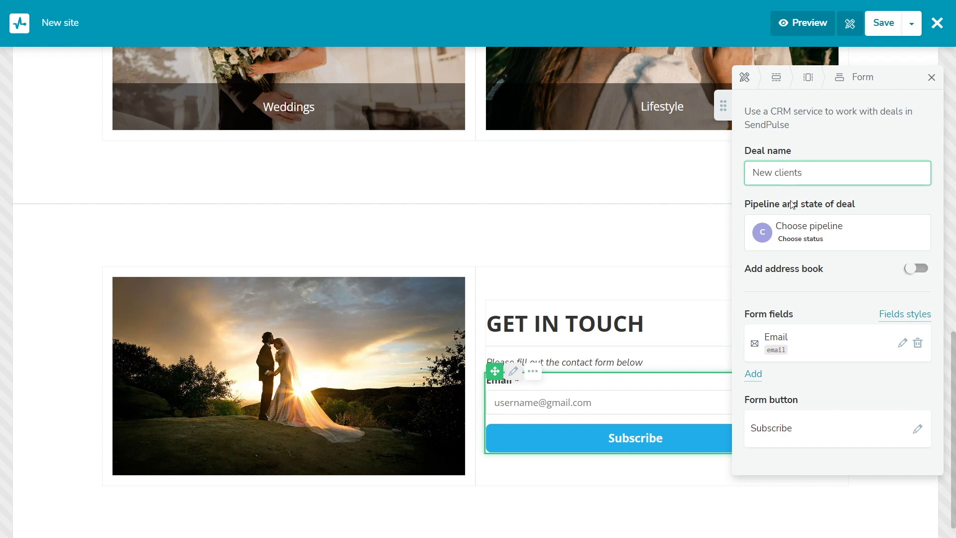
pyautogui.click(809, 232)
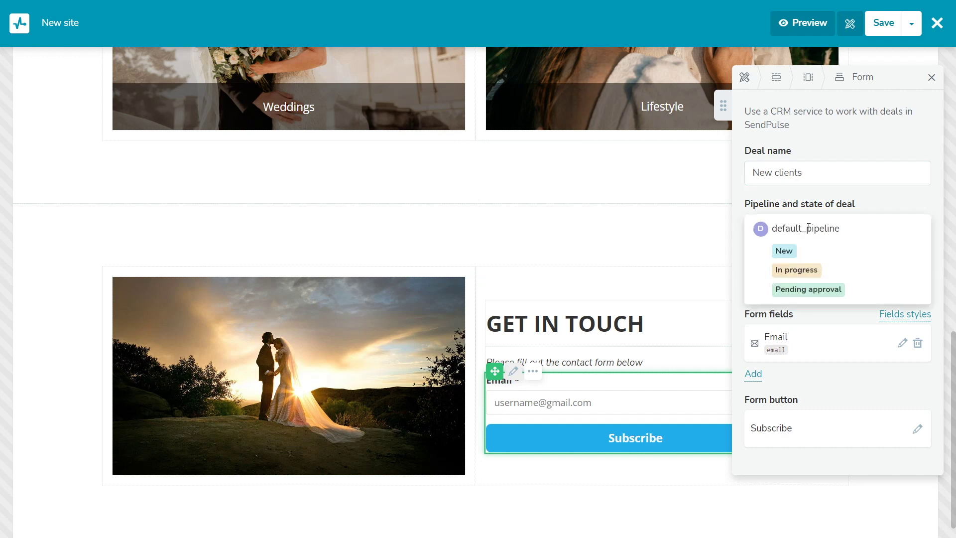
pyautogui.click(784, 252)
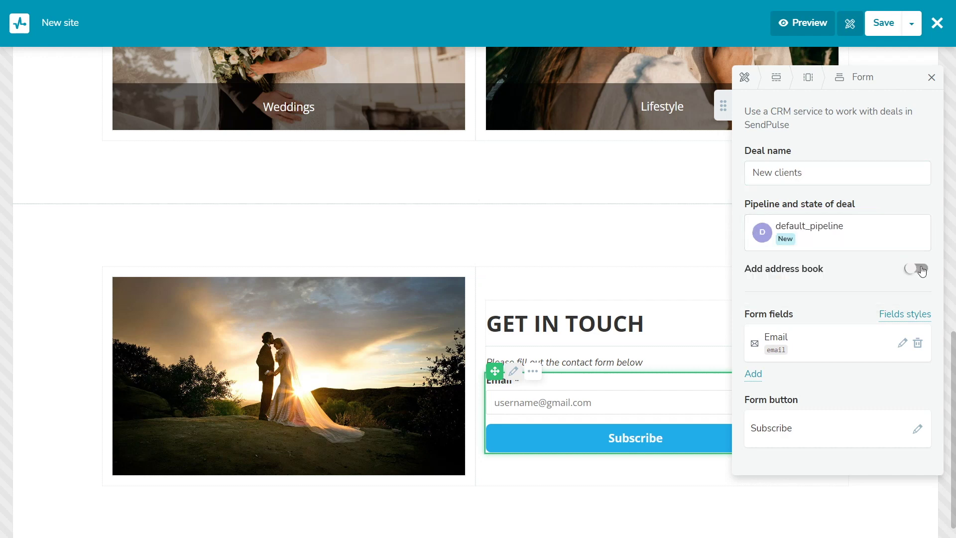
pyautogui.click(922, 271)
pyautogui.click(866, 327)
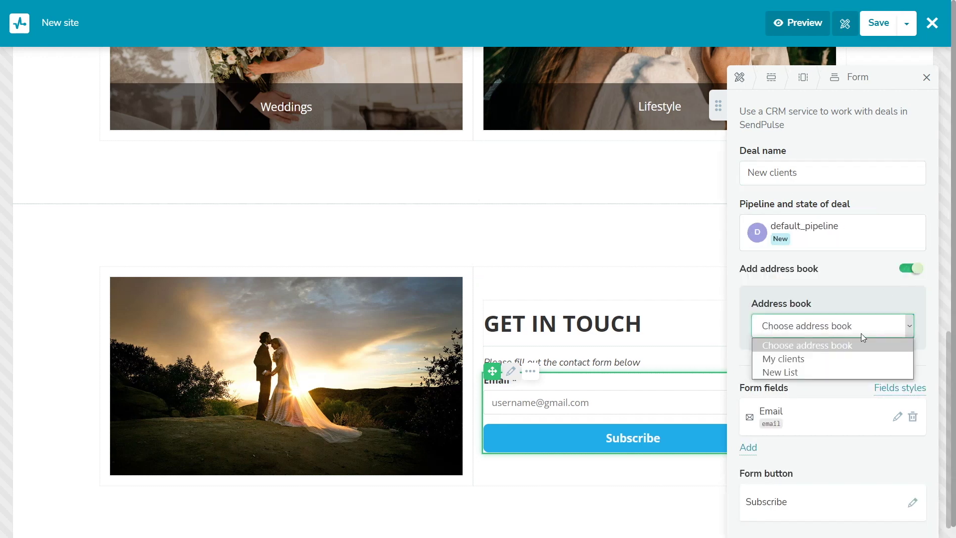
pyautogui.click(819, 358)
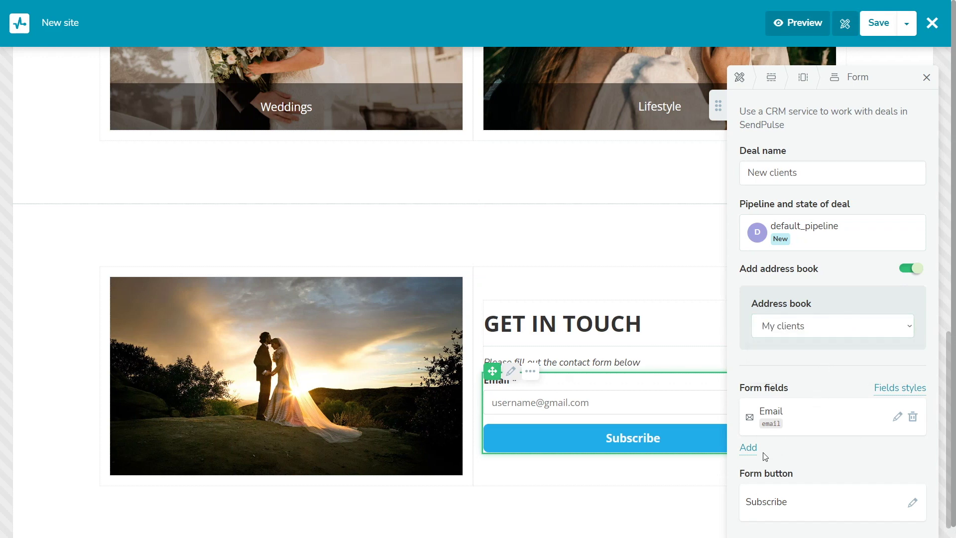
# - Add a name field to the form linked to the Name and CRM firstName variables
pyautogui.click(747, 447)
pyautogui.click(897, 462)
pyautogui.tripleClick(785, 120)
pyautogui.write('Your name')
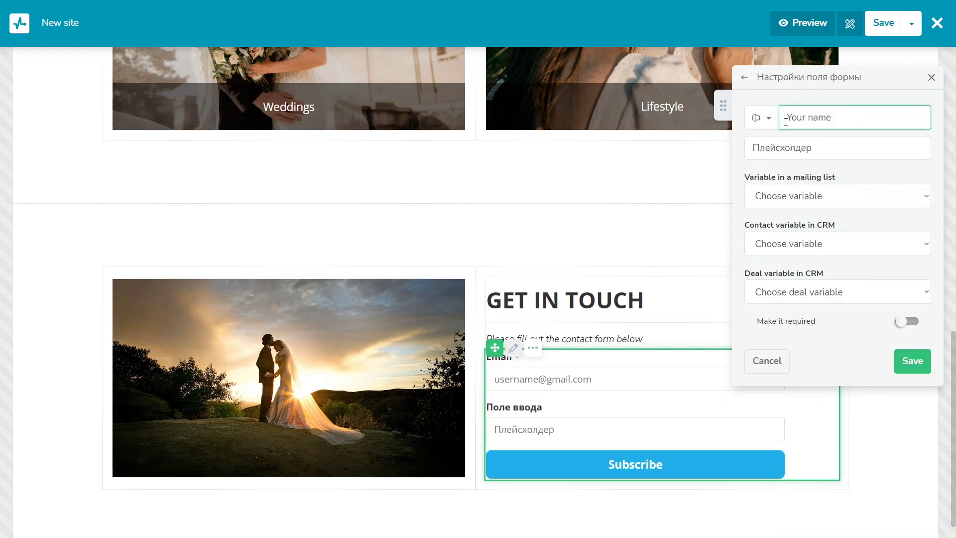
pyautogui.press('Tab')
pyautogui.write('Your name')
pyautogui.click(826, 195)
pyautogui.click(826, 237)
pyautogui.click(826, 244)
pyautogui.click(827, 276)
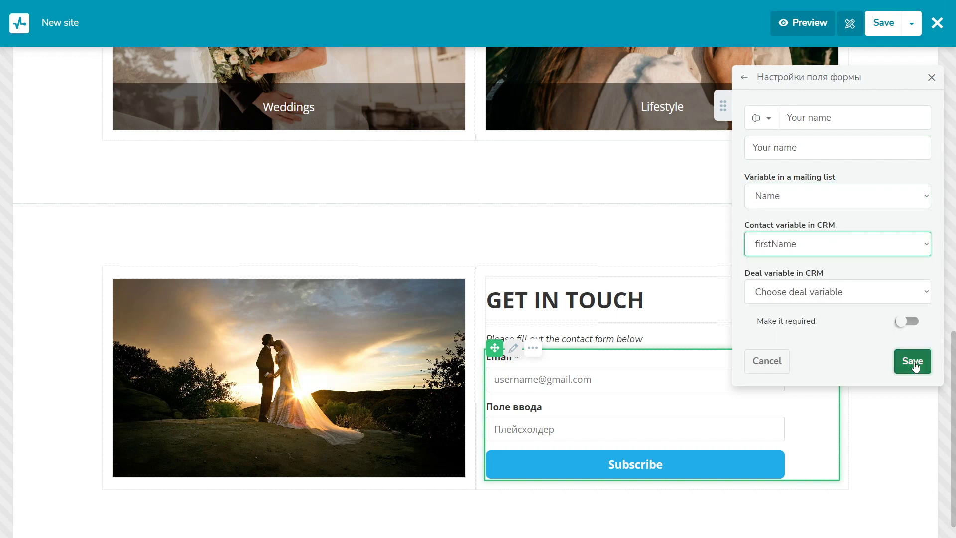
pyautogui.click(912, 361)
pyautogui.scroll(-1, 913, 433)
# - Rename the button to Send with a custom style of blue text on a transparent background
pyautogui.click(913, 493)
pyautogui.tripleClick(752, 136)
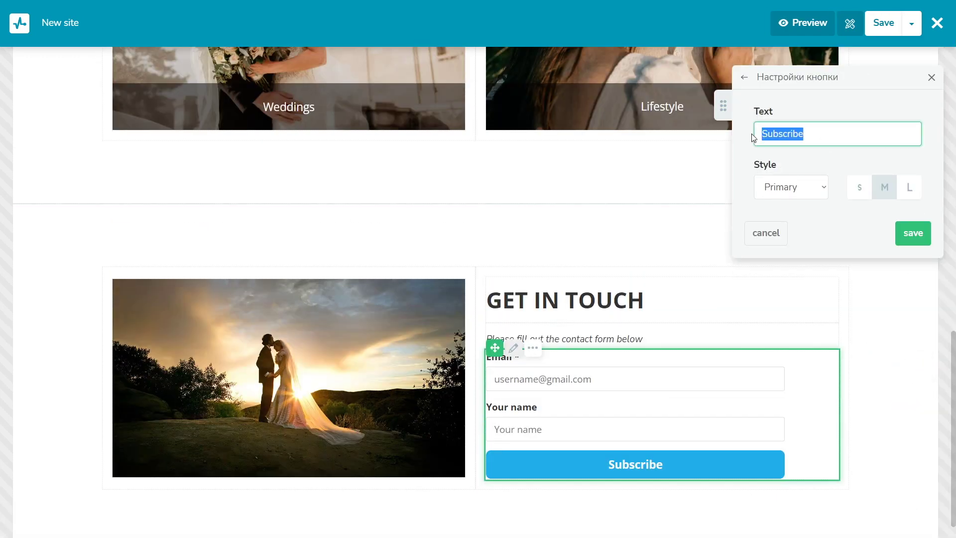
pyautogui.write('Send')
pyautogui.click(790, 186)
pyautogui.click(777, 232)
pyautogui.click(910, 210)
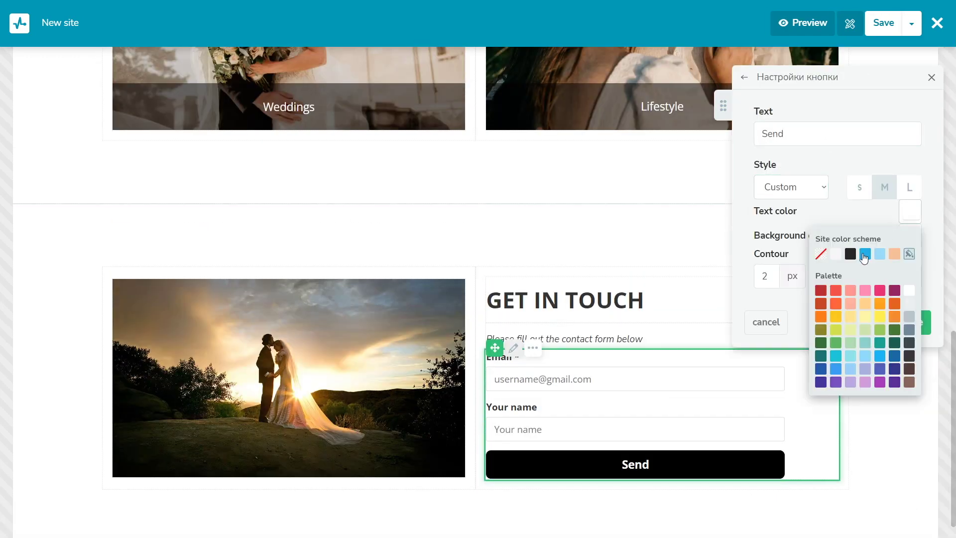
pyautogui.click(864, 254)
pyautogui.click(909, 234)
pyautogui.click(821, 277)
pyautogui.click(912, 322)
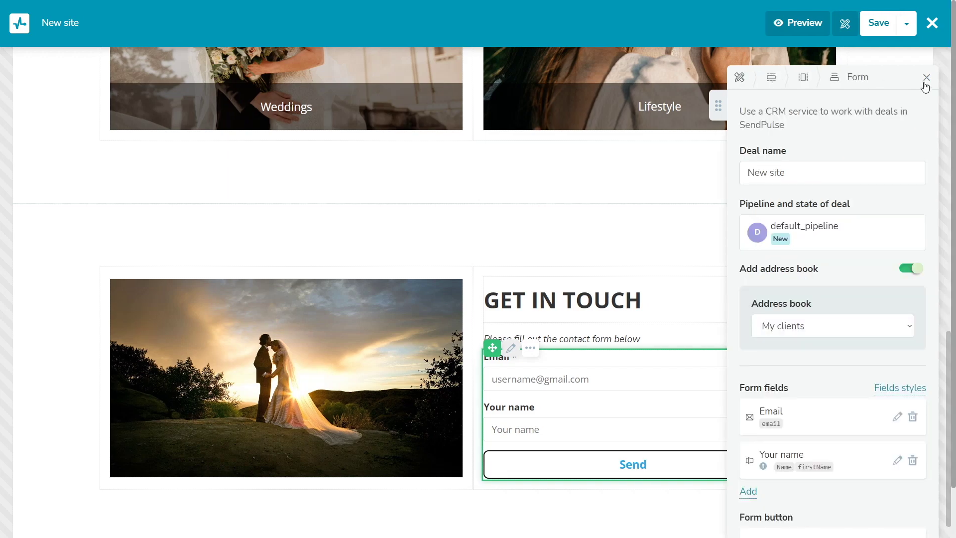
pyautogui.click(926, 78)
pyautogui.scroll(10, 662, 139)
pyautogui.click(662, 117)
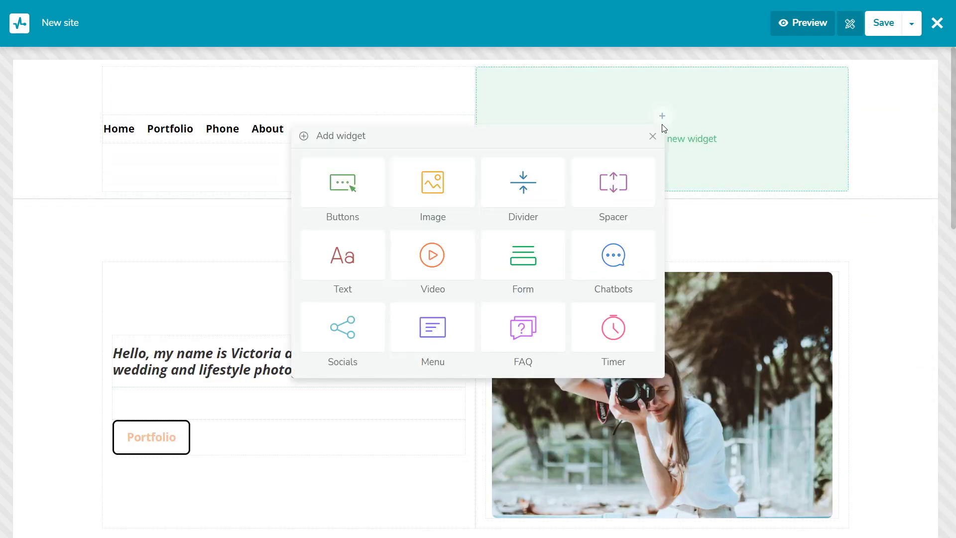
# - Add a Socials widget to the header with Telegram, facebook and instagram entries
pyautogui.click(376, 320)
pyautogui.click(761, 154)
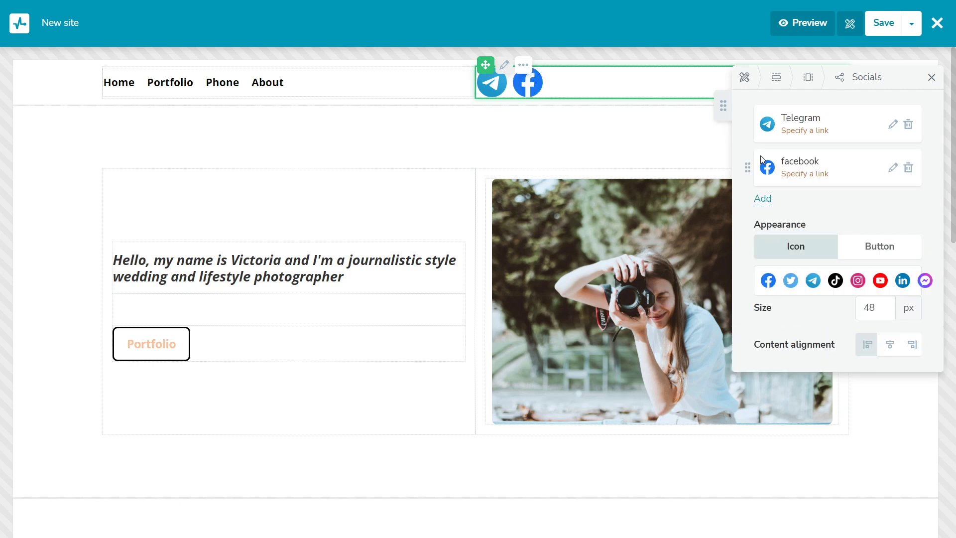
pyautogui.click(762, 198)
pyautogui.click(893, 211)
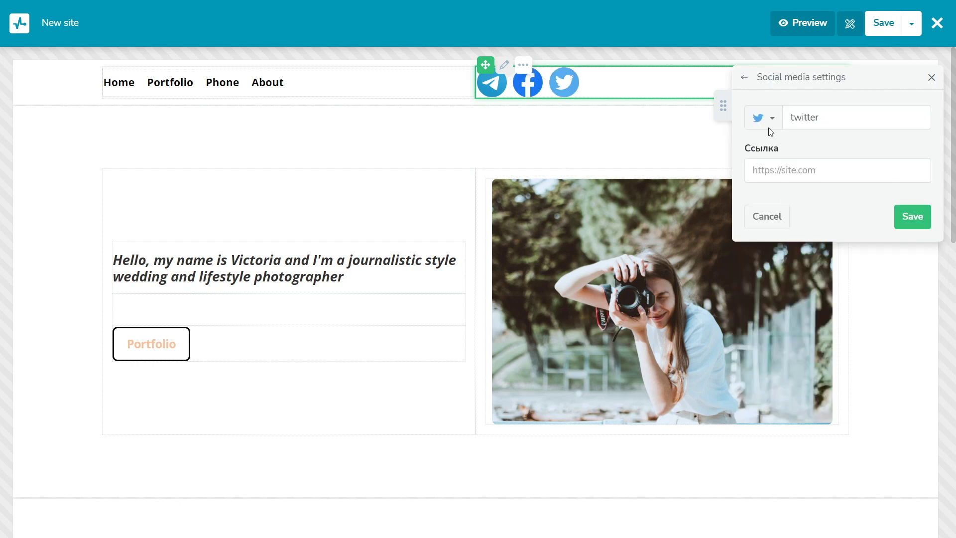
pyautogui.click(761, 118)
pyautogui.click(792, 235)
pyautogui.click(912, 216)
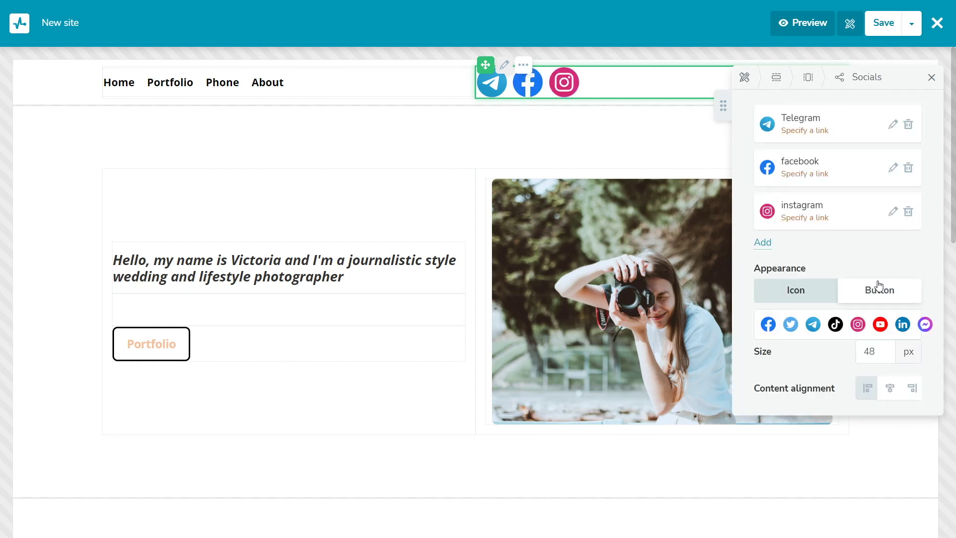
# - Style the social links as black outlined circle icons, size 30, right-aligned
pyautogui.moveTo(724, 105); pyautogui.dragTo(528, 165)
pyautogui.click(679, 357)
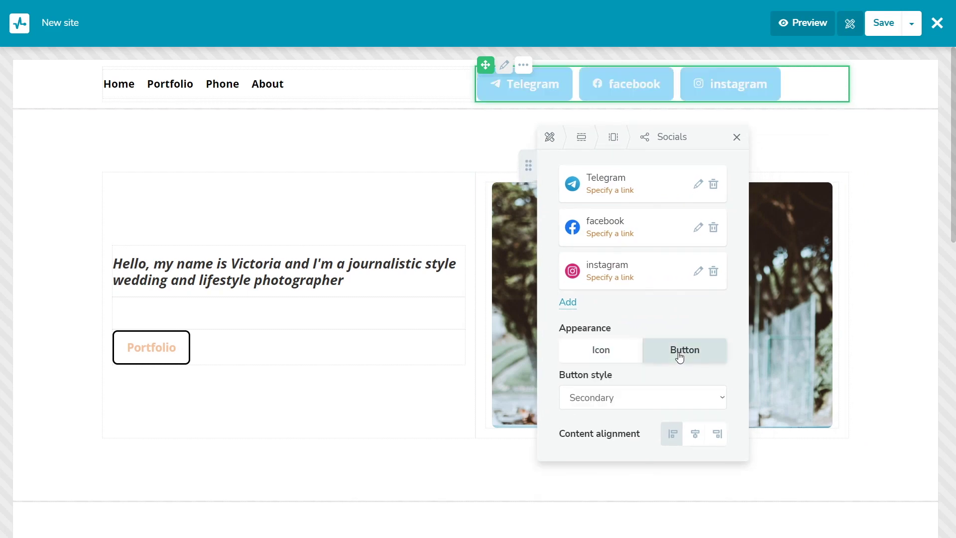
pyautogui.click(620, 358)
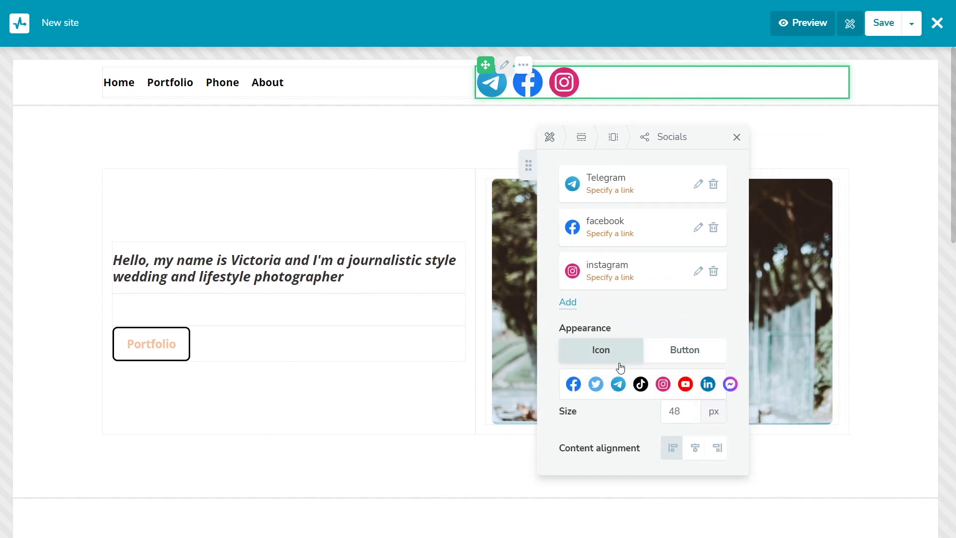
pyautogui.click(682, 385)
pyautogui.click(682, 484)
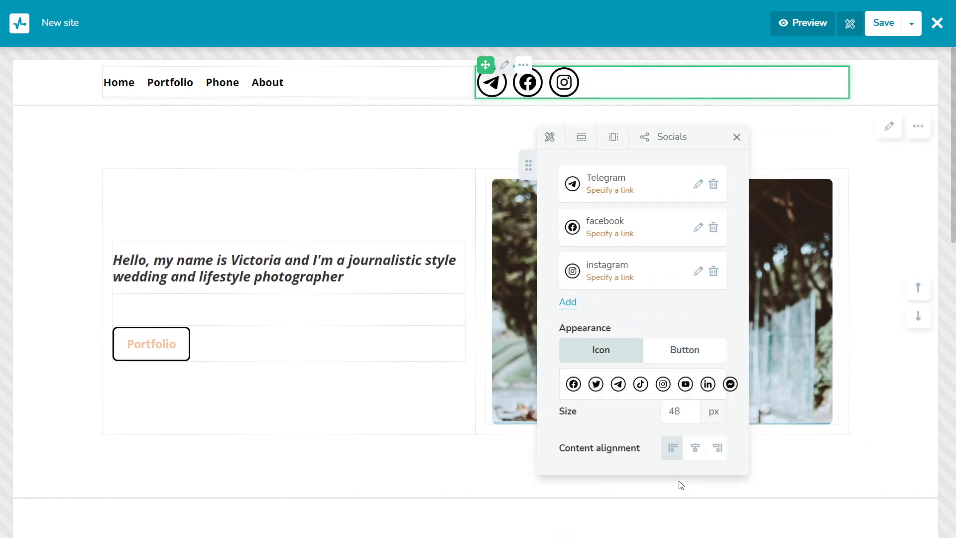
pyautogui.moveTo(690, 412); pyautogui.dragTo(664, 414)
pyautogui.write('3')
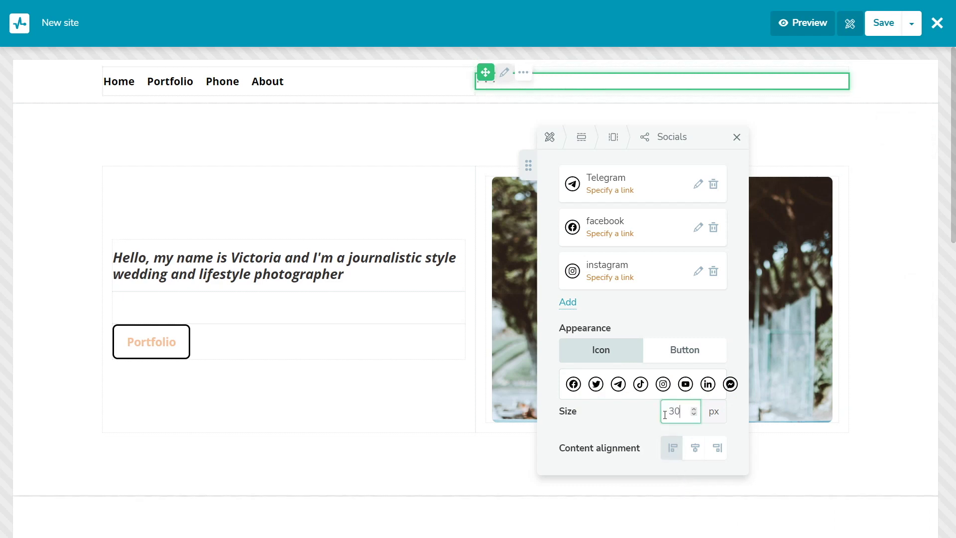
pyautogui.write('0')
pyautogui.click(694, 448)
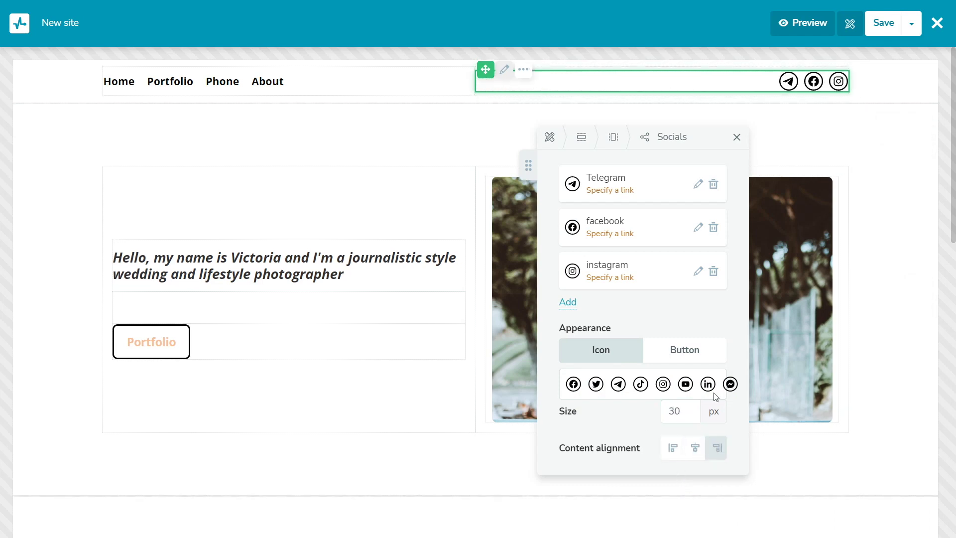
pyautogui.click(737, 139)
# - Replace the social links with a Chatbots widget using the messenger channel
pyautogui.click(520, 68)
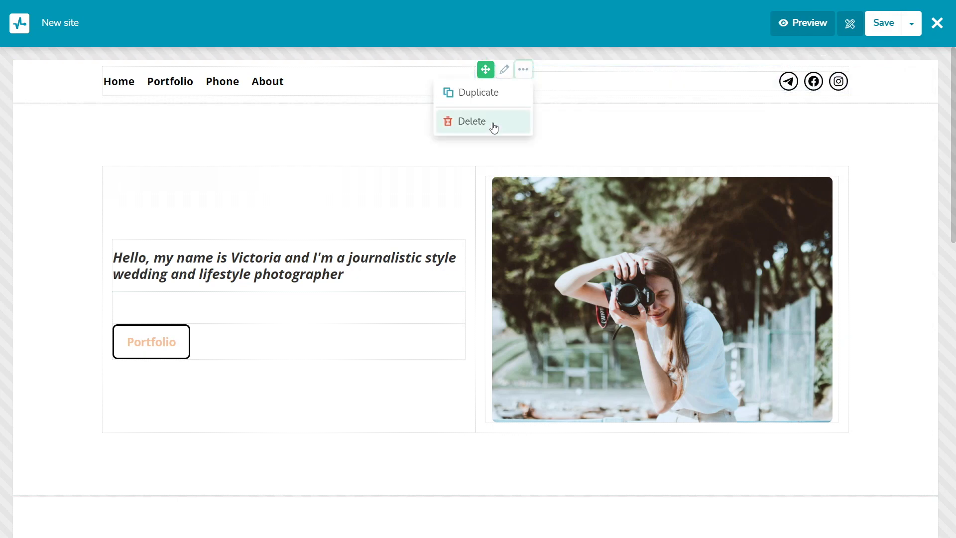
pyautogui.click(493, 127)
pyautogui.click(597, 150)
pyautogui.click(612, 276)
pyautogui.click(759, 158)
pyautogui.click(762, 117)
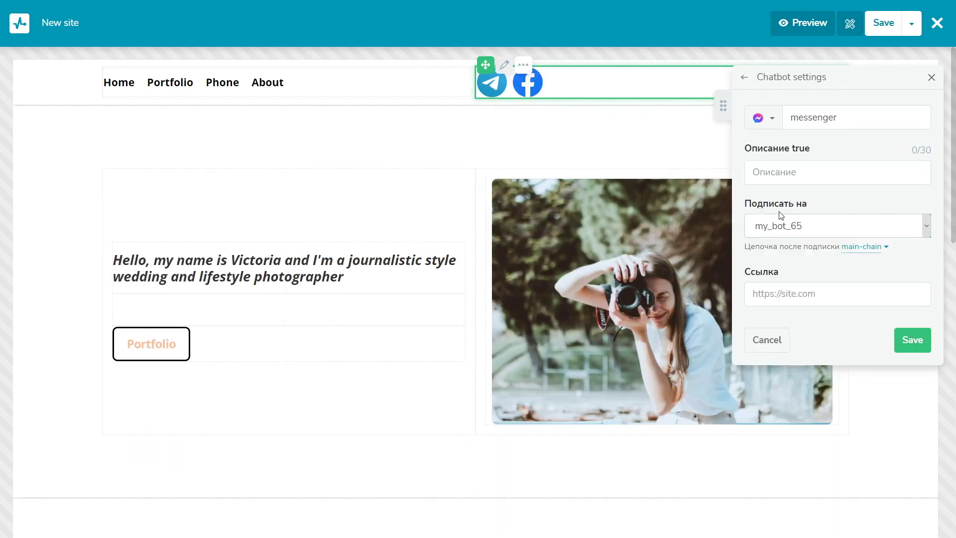
pyautogui.click(913, 340)
pyautogui.write('30')
pyautogui.click(931, 77)
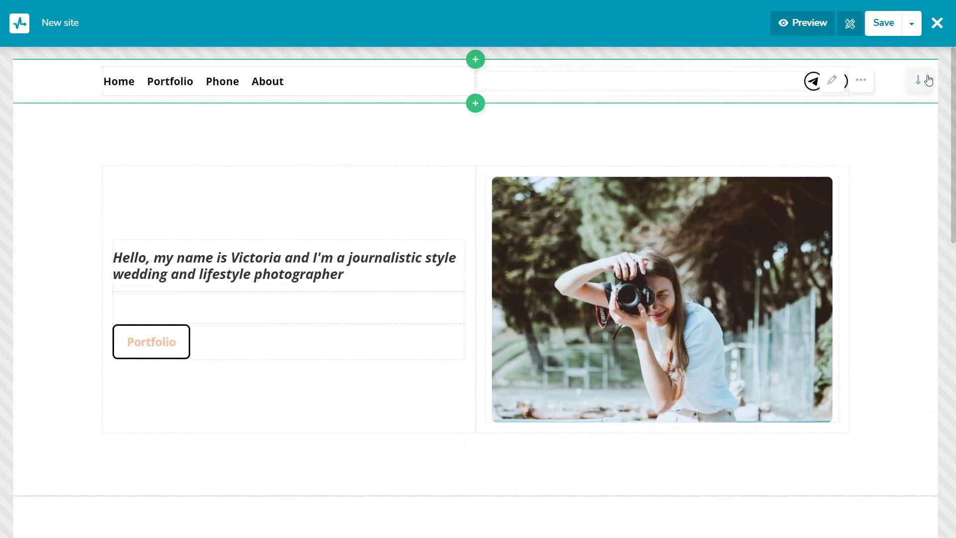
pyautogui.scroll(-5, 857, 171)
# - Add a centred Heading 3 promotion text and a countdown timer widget below it
pyautogui.click(475, 184)
pyautogui.click(341, 266)
pyautogui.click(187, 232)
pyautogui.click(152, 330)
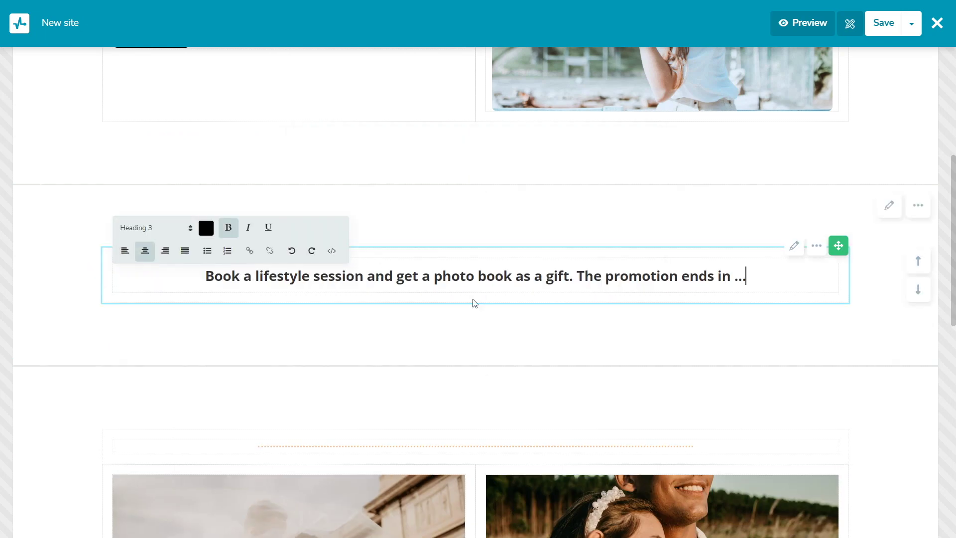
pyautogui.click(474, 300)
pyautogui.click(603, 328)
# - Set the timer end date to 5 November 2022 at 00:00 with colon-style dividers
pyautogui.click(804, 133)
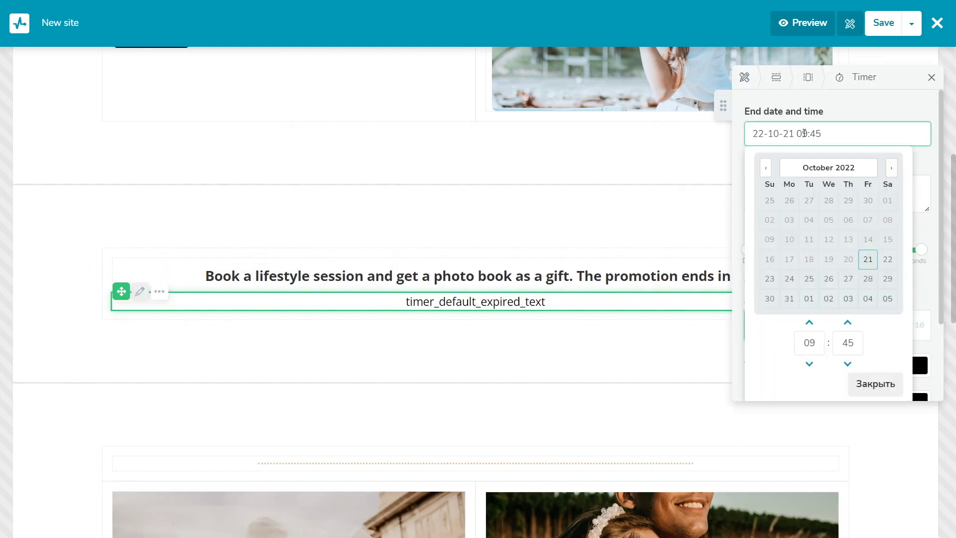
pyautogui.click(887, 298)
pyautogui.doubleClick(809, 342)
pyautogui.write('00')
pyautogui.doubleClick(849, 342)
pyautogui.write('00')
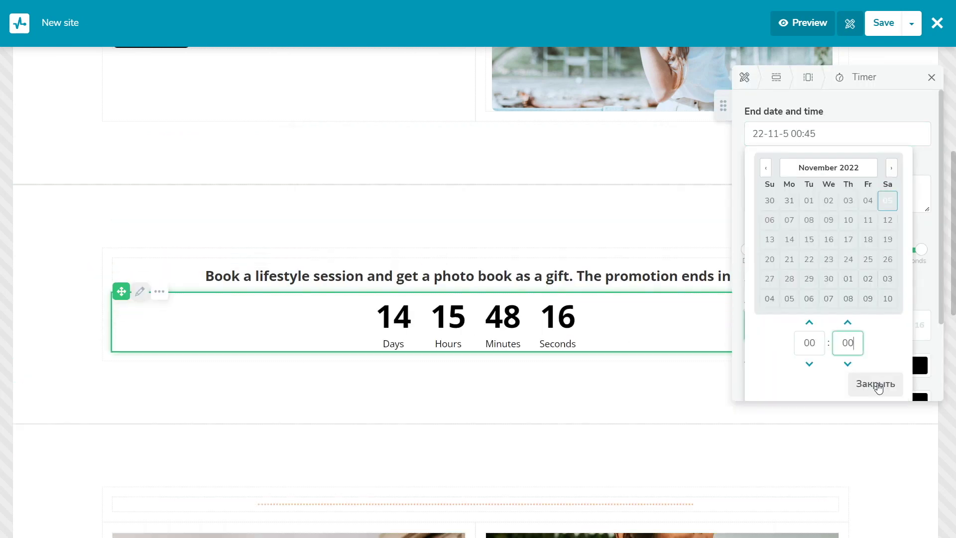
pyautogui.click(874, 384)
pyautogui.click(841, 326)
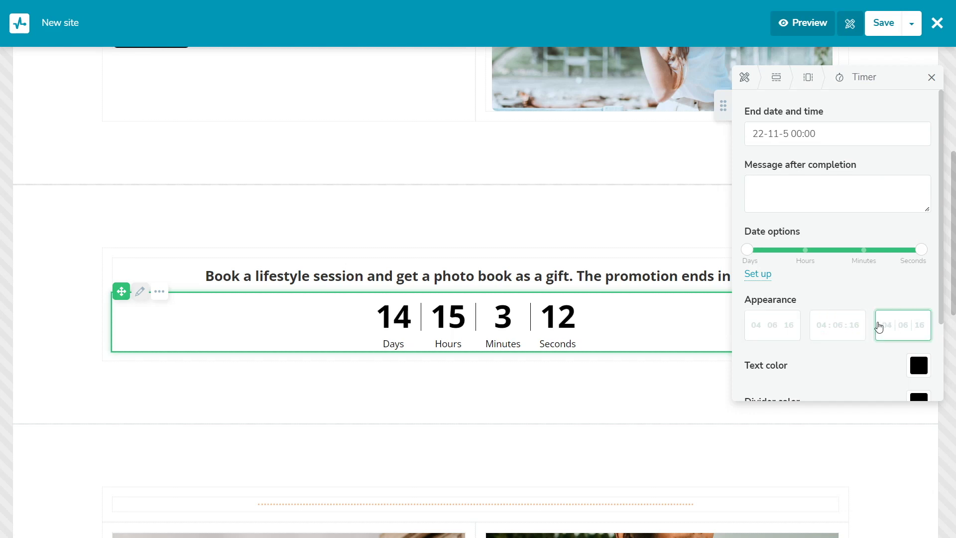
pyautogui.scroll(-1, 836, 327)
# - Make the timer digits blue, the dividers light blue, and the size M
pyautogui.click(918, 303)
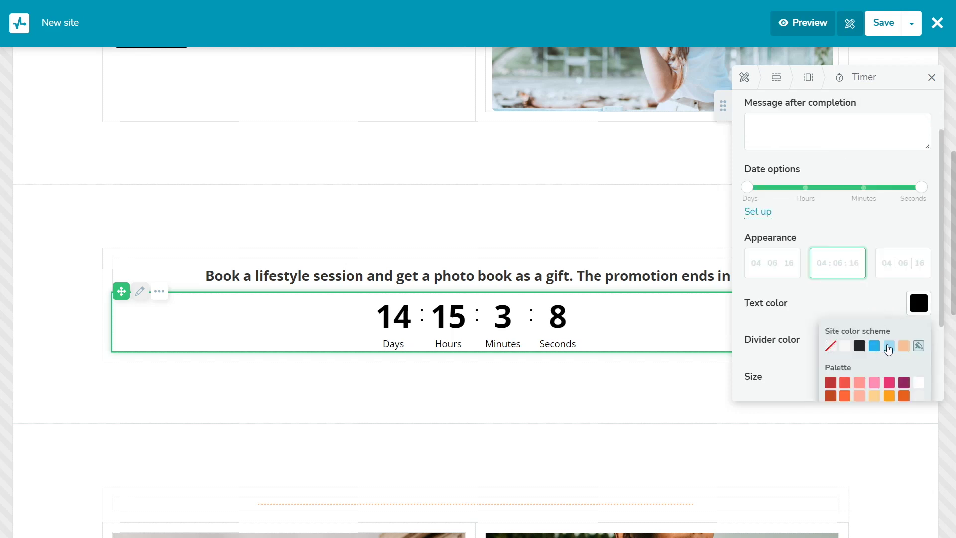
pyautogui.click(873, 345)
pyautogui.click(918, 343)
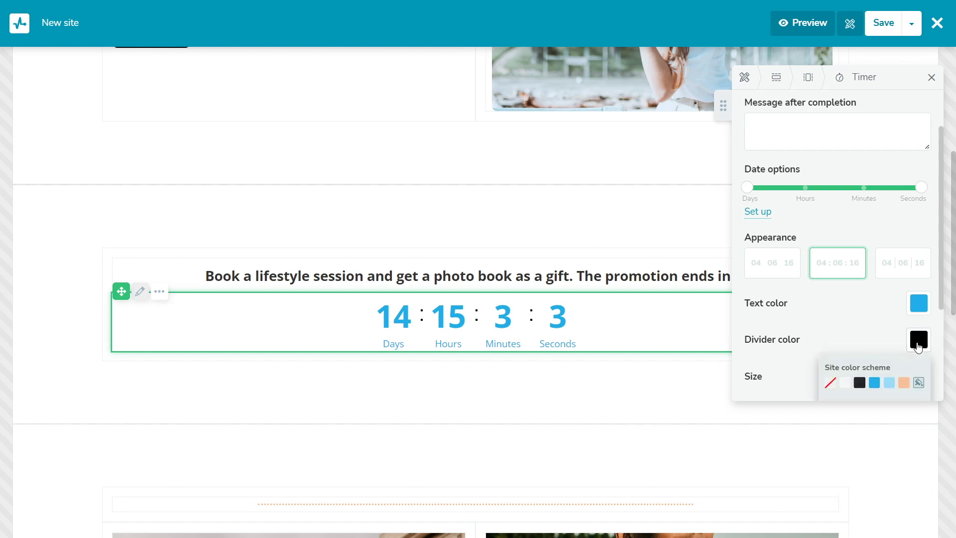
pyautogui.click(889, 382)
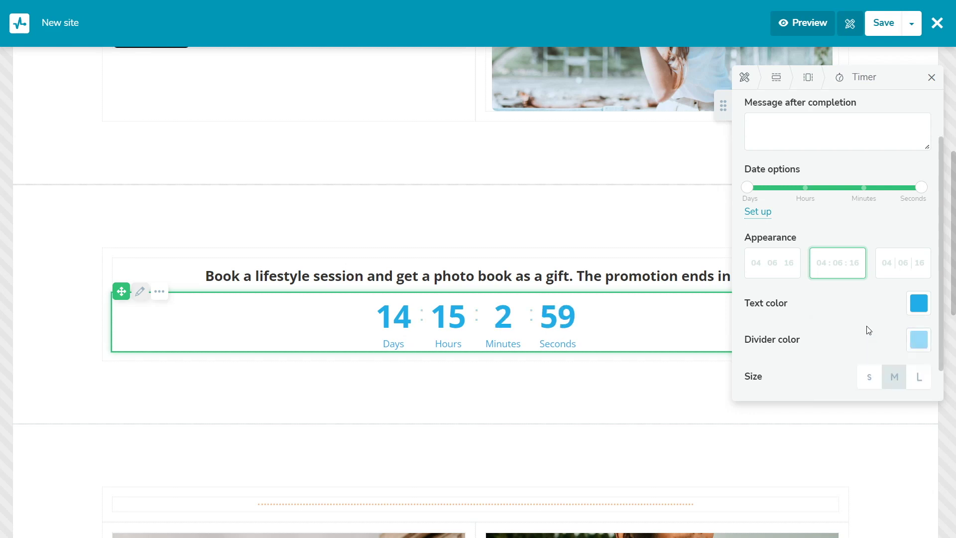
pyautogui.click(887, 381)
pyautogui.click(919, 378)
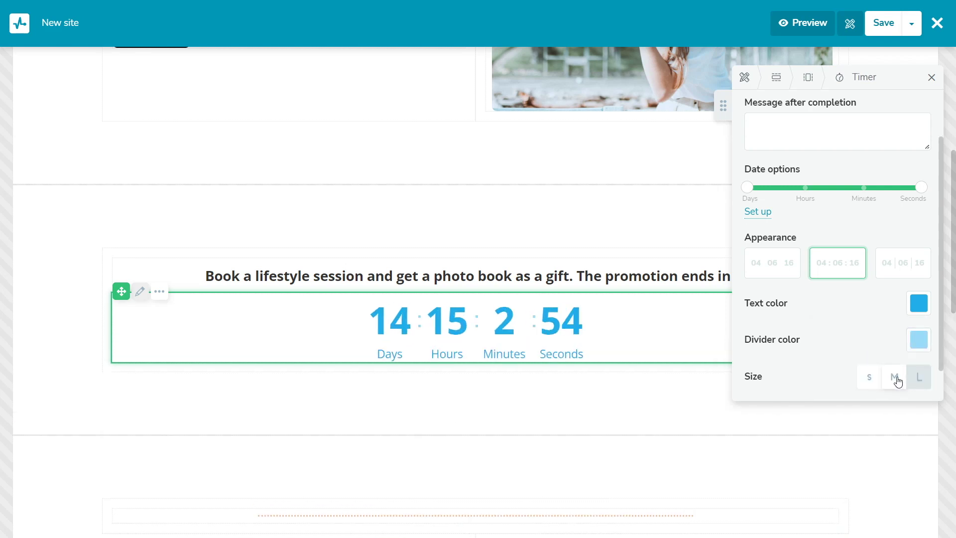
pyautogui.click(931, 78)
pyautogui.scroll(-5, 885, 316)
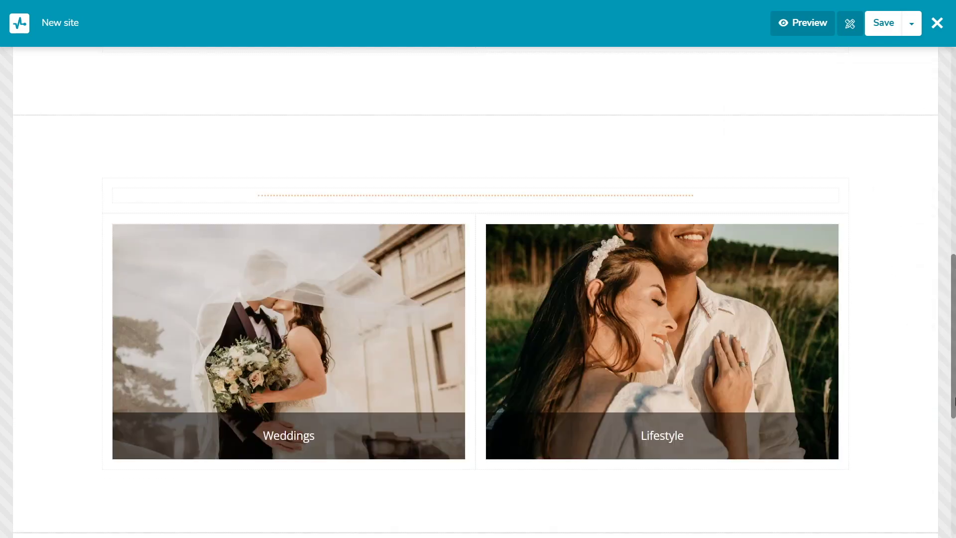
pyautogui.scroll(-5, 482, 505)
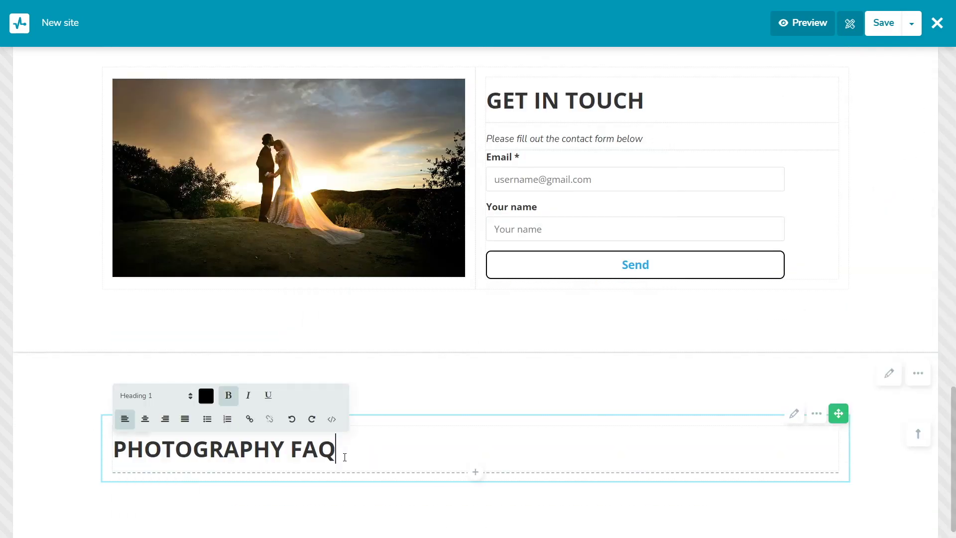
# - Add an FAQ block under Photography FAQ and fill the first question with the session fee answer
pyautogui.click(524, 348)
pyautogui.scroll(-3, 524, 358)
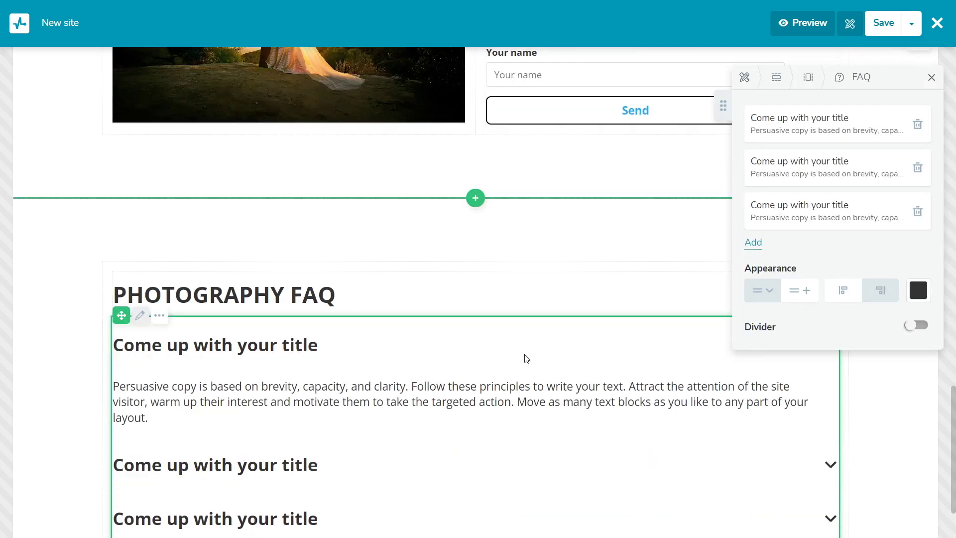
pyautogui.click(334, 350)
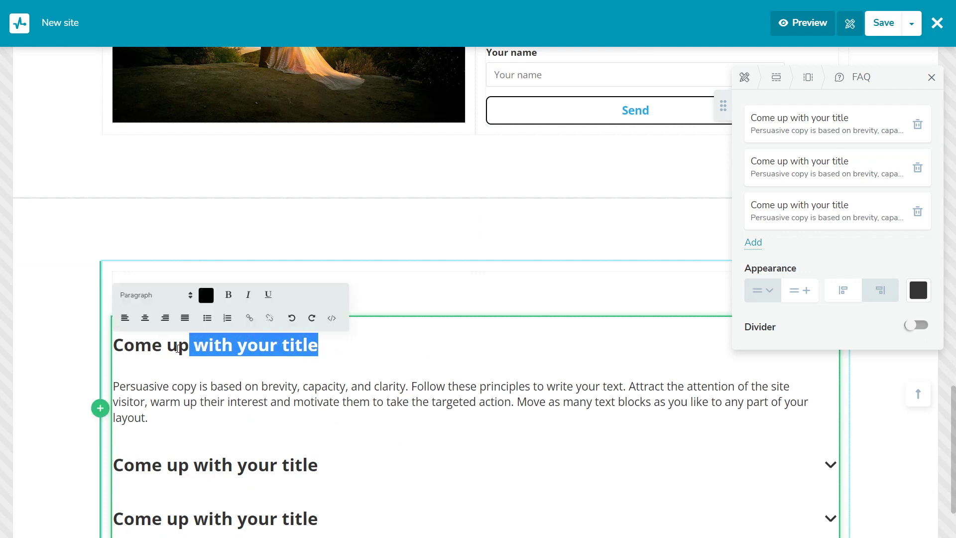
pyautogui.moveTo(331, 345); pyautogui.dragTo(145, 373)
pyautogui.write('What is included in my session fee?')
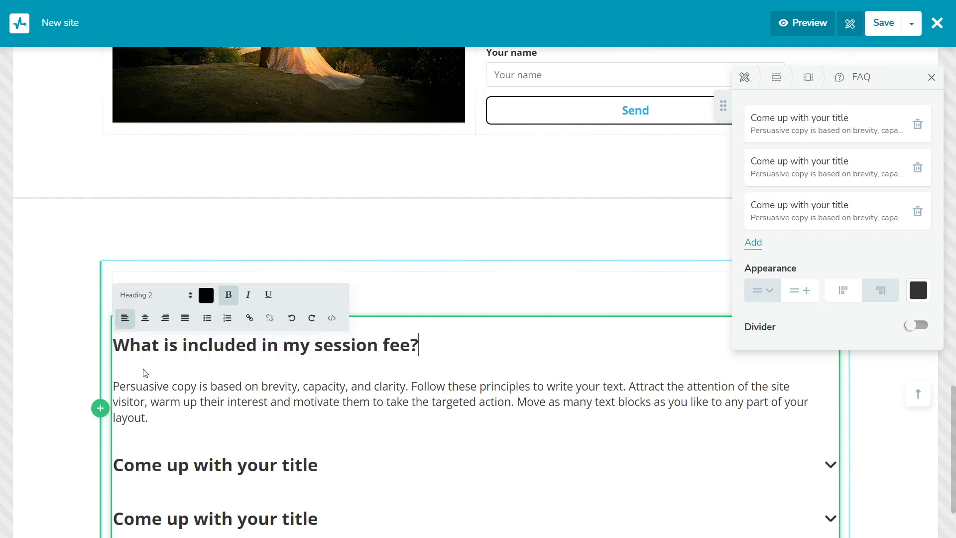
pyautogui.click(337, 441)
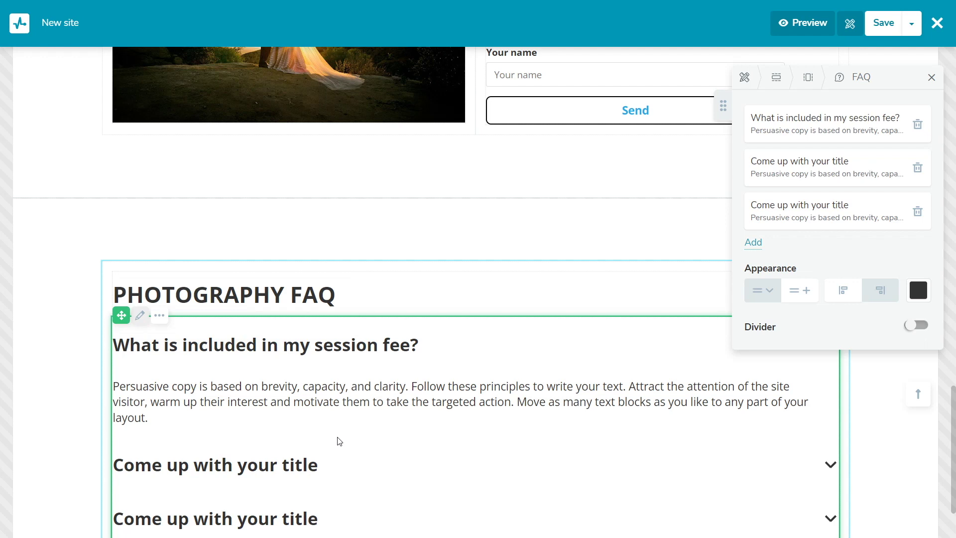
pyautogui.click(149, 417)
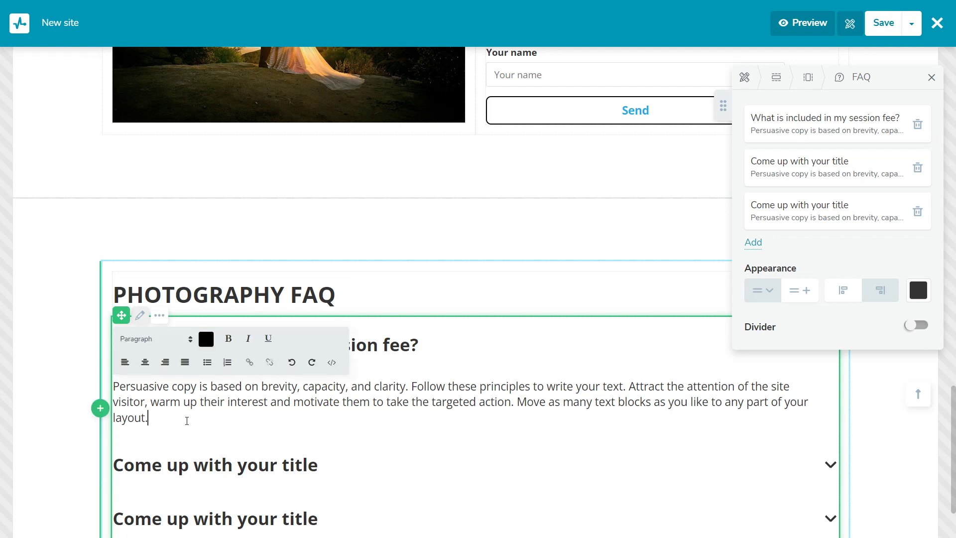
pyautogui.tripleClick(149, 417)
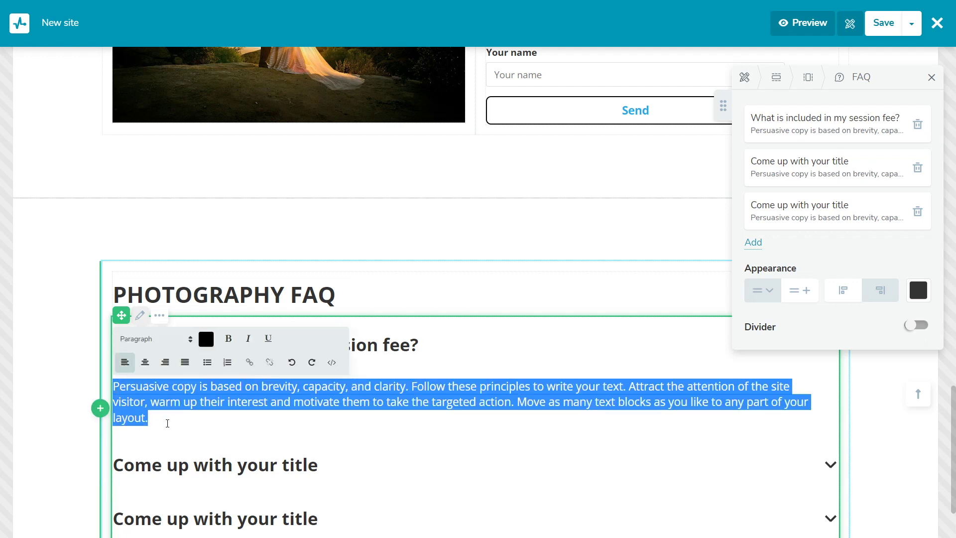
pyautogui.write('Your $200 session fee includes the planning process, your portrait session, and 40+ hand-edited high-resolution digital images.')
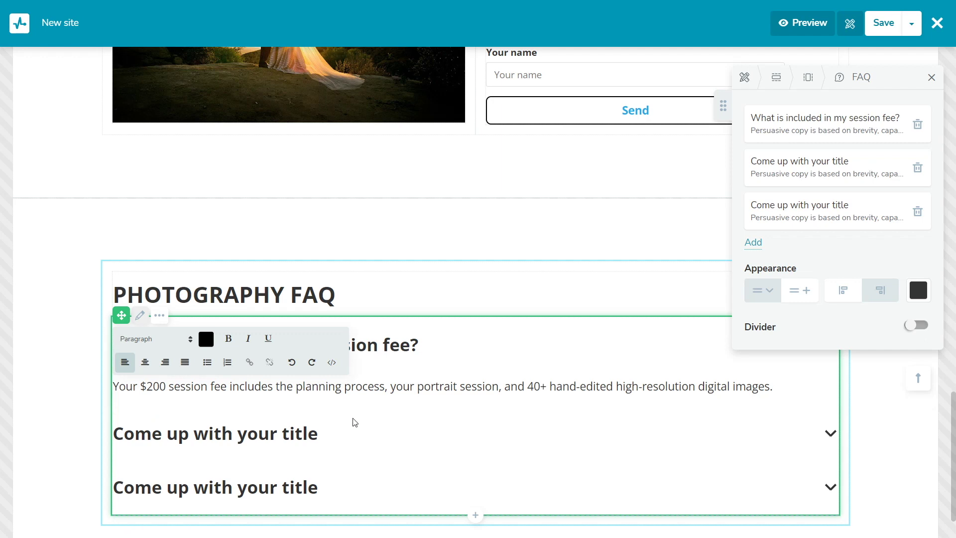
pyautogui.click(354, 421)
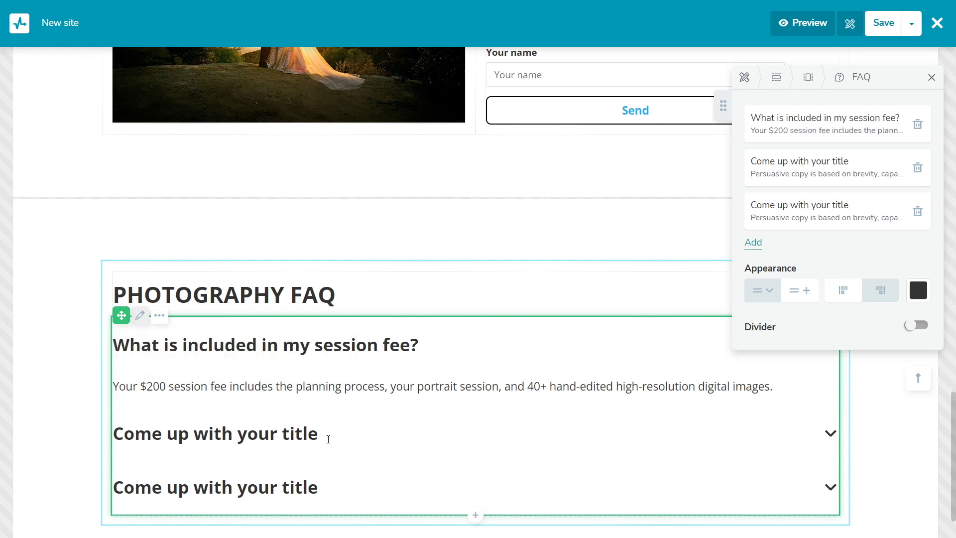
# - Replace the second and third placeholder titles with the gallery photos and image ordering questions
pyautogui.moveTo(328, 439); pyautogui.dragTo(128, 447)
pyautogui.write('How many photos will I see in my gallery?')
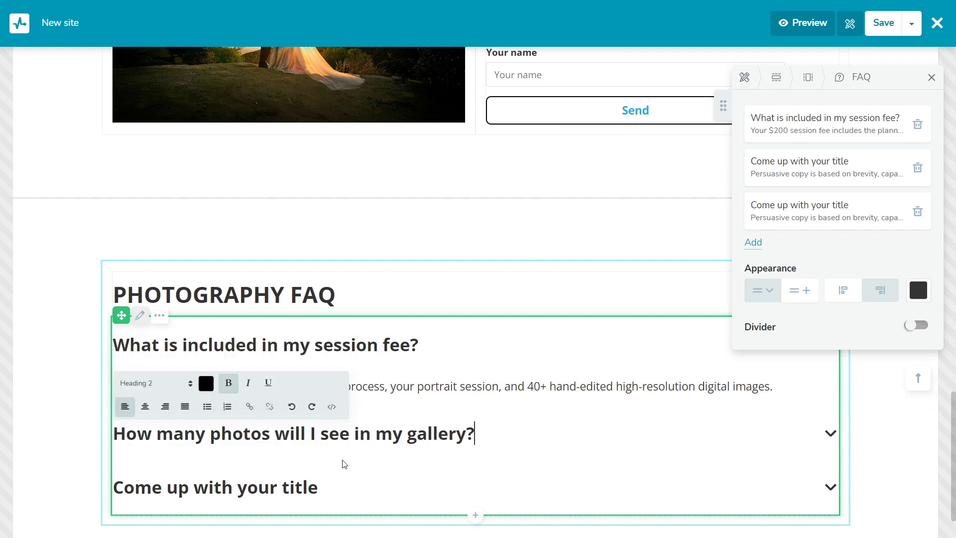
pyautogui.click(343, 464)
pyautogui.moveTo(408, 478); pyautogui.dragTo(120, 486)
pyautogui.write('How will I select which images I want to order?')
pyautogui.click(586, 462)
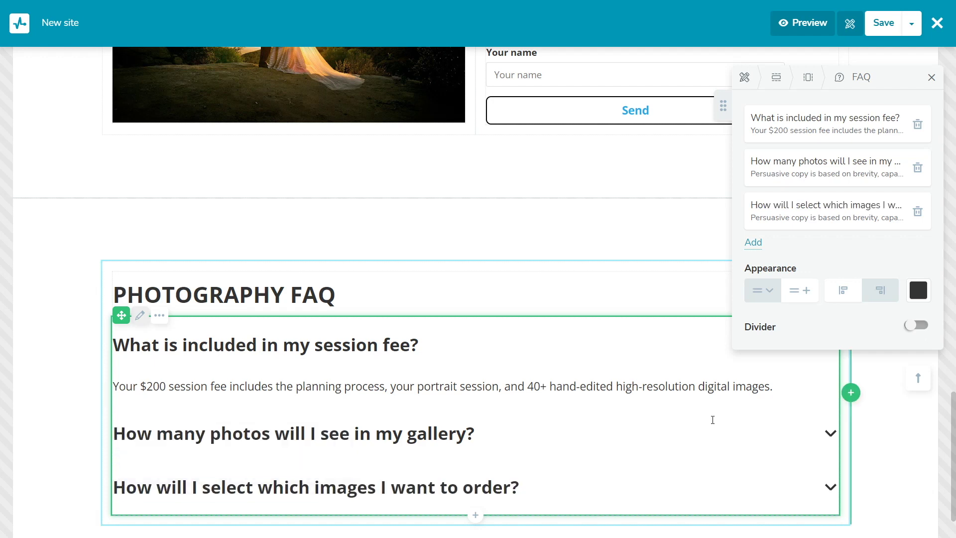
# - Style the FAQ with peach plus/cross icons on the left and blue dividers between questions
pyautogui.click(842, 290)
pyautogui.click(799, 289)
pyautogui.click(918, 290)
pyautogui.click(903, 334)
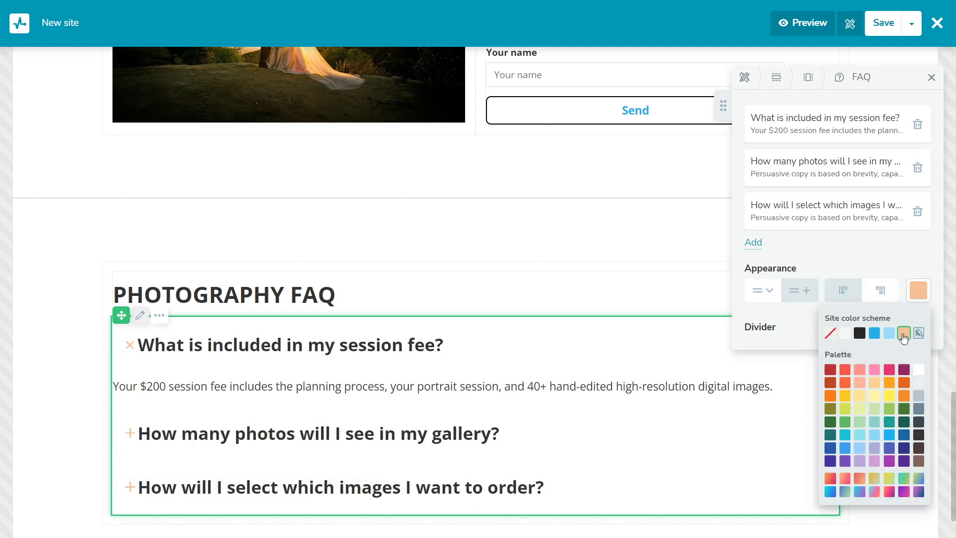
pyautogui.click(917, 325)
pyautogui.click(918, 358)
pyautogui.click(873, 399)
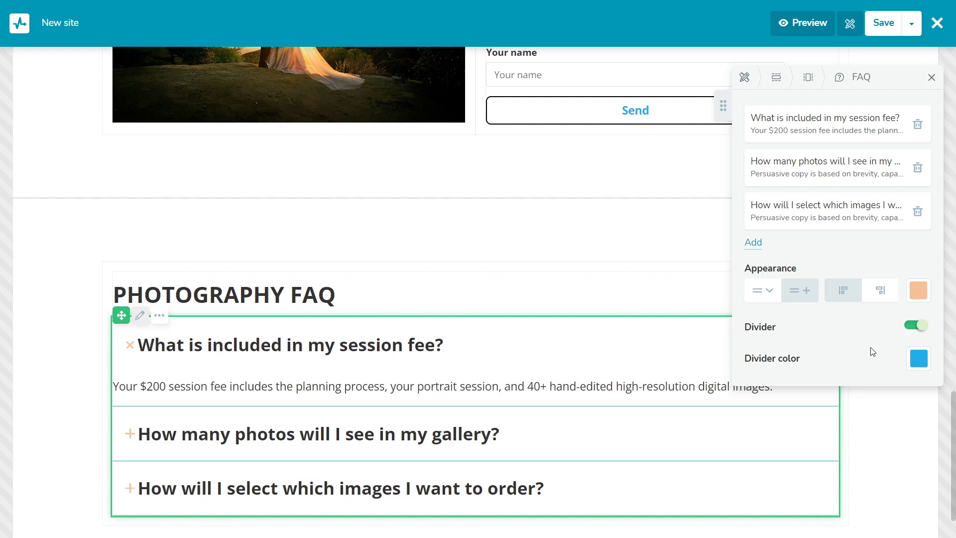
pyautogui.click(930, 77)
# - Preview the site on desktop and mobile, then return to the editor's save options
pyautogui.click(805, 22)
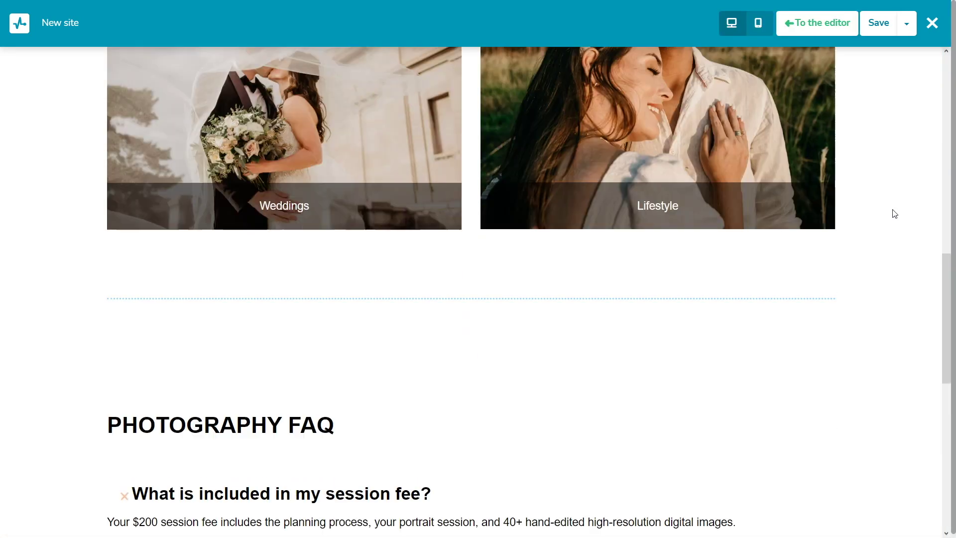
pyautogui.click(758, 22)
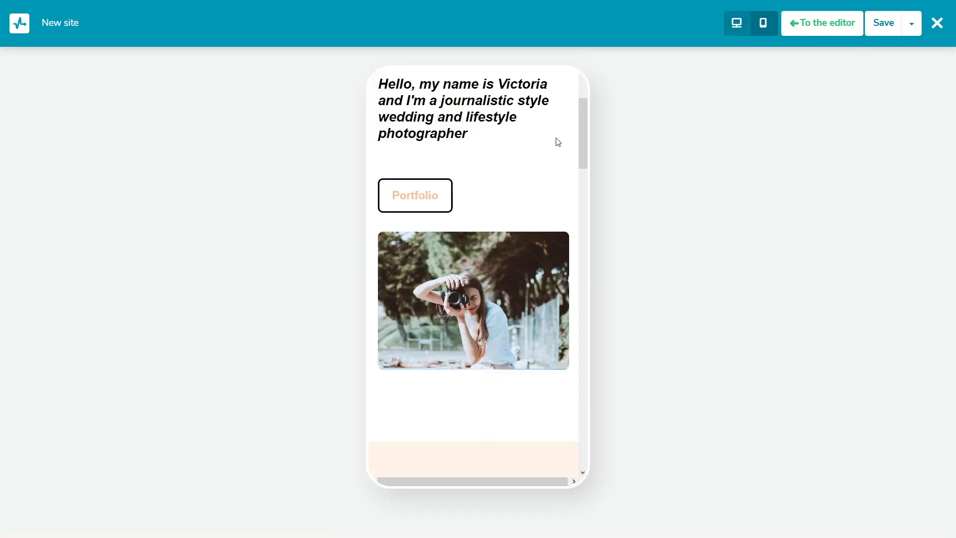
pyautogui.scroll(-5, 556, 141)
pyautogui.scroll(-5, 556, 140)
pyautogui.scroll(-3, 556, 140)
pyautogui.click(820, 30)
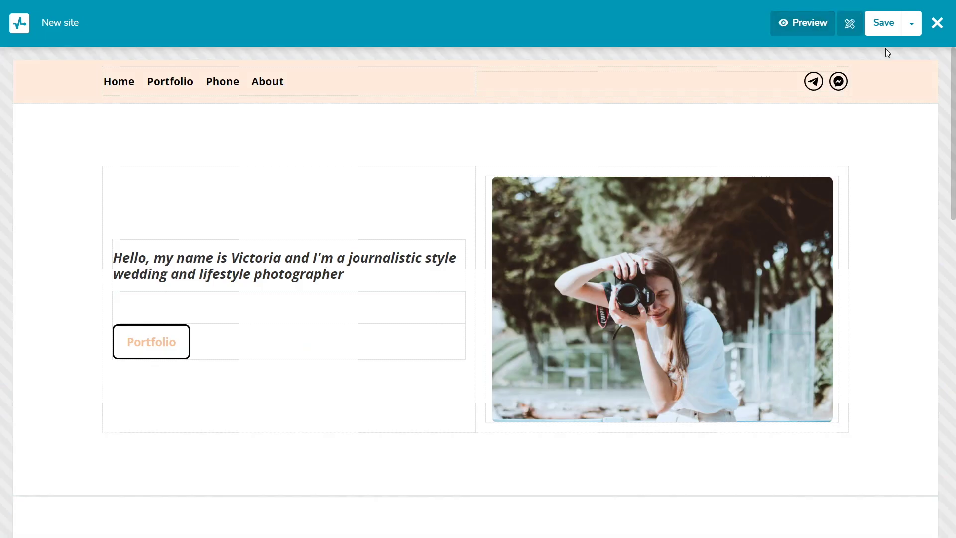
pyautogui.click(911, 30)
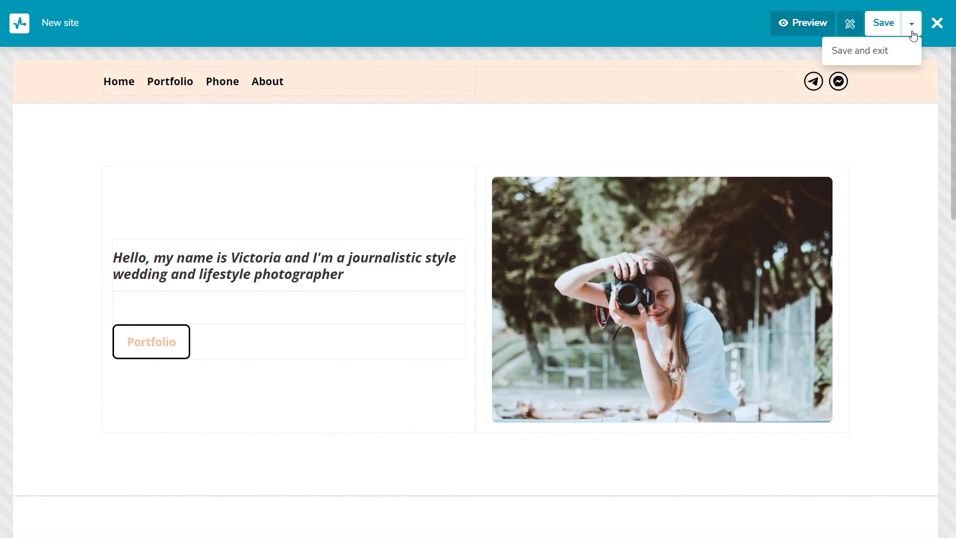
# - Save the site at the address photographer on the minisite.ai domain
pyautogui.click(905, 51)
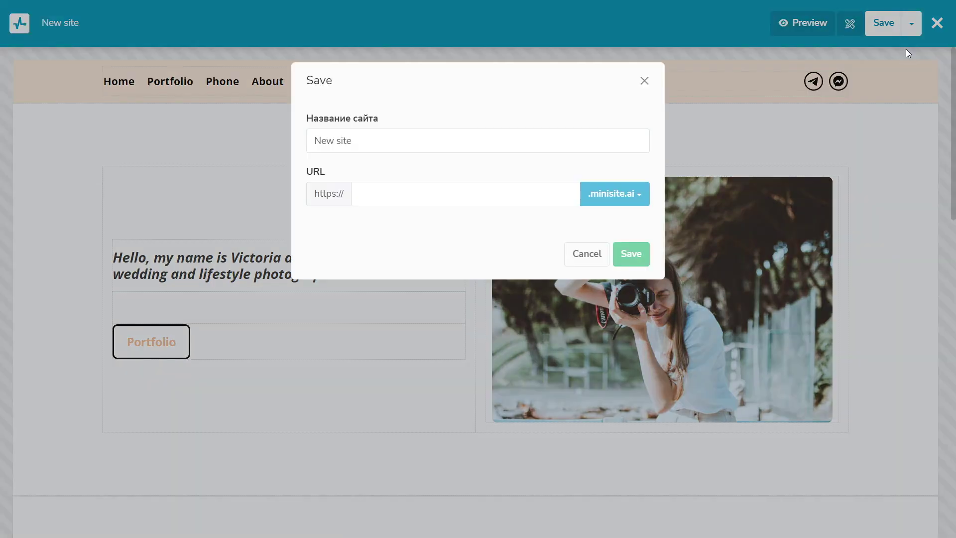
pyautogui.click(439, 188)
pyautogui.write('photographer')
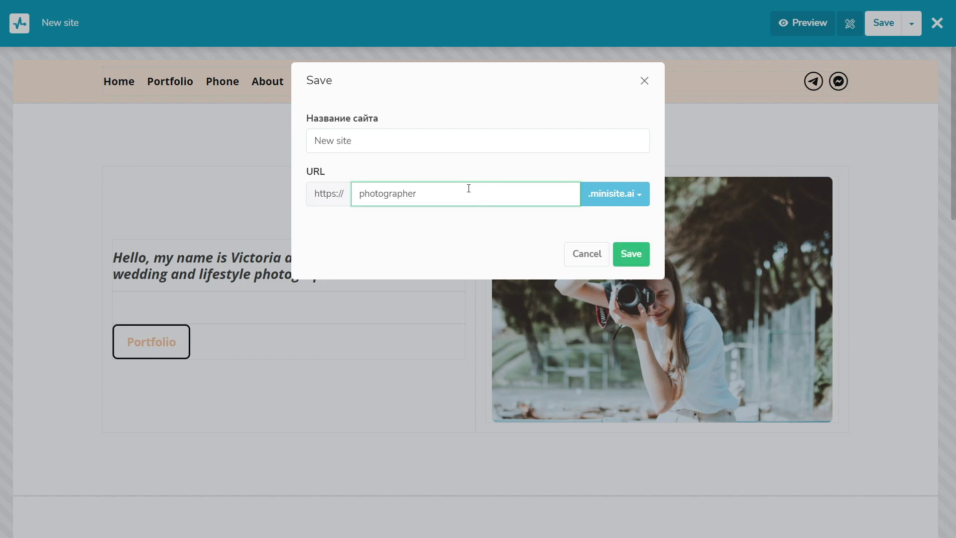
pyautogui.click(608, 202)
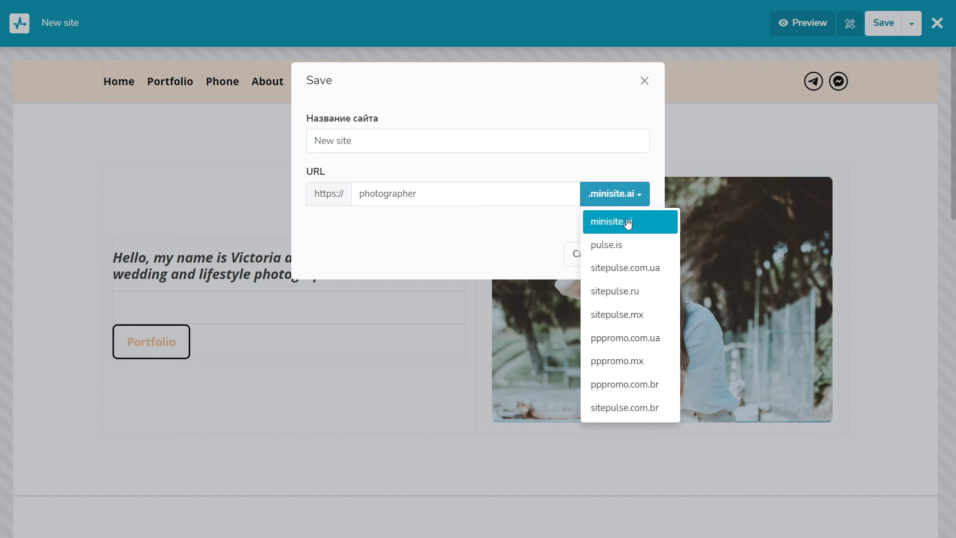
pyautogui.click(651, 233)
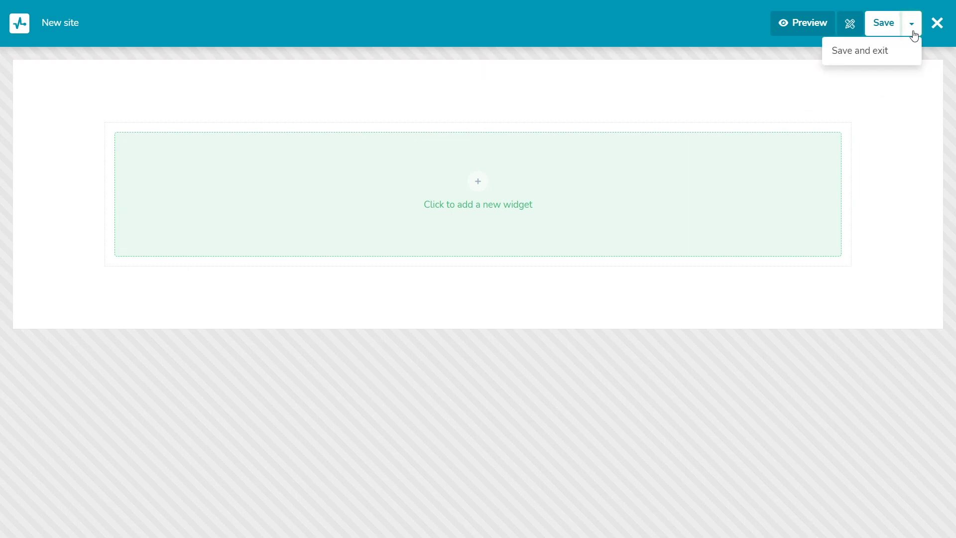
# - Save the new blank page with name and web address portfolio
pyautogui.click(900, 50)
pyautogui.tripleClick(442, 140)
pyautogui.write('portfolio')
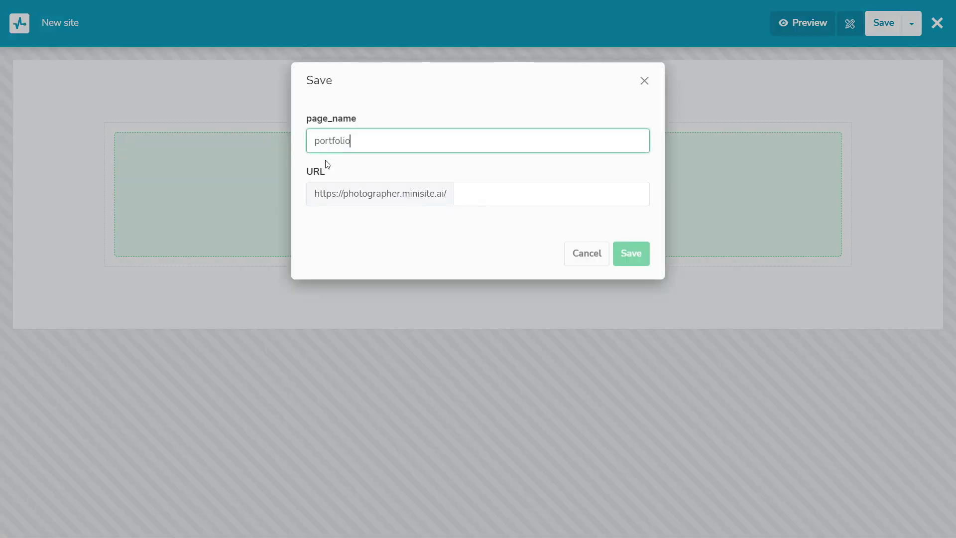
pyautogui.click(473, 196)
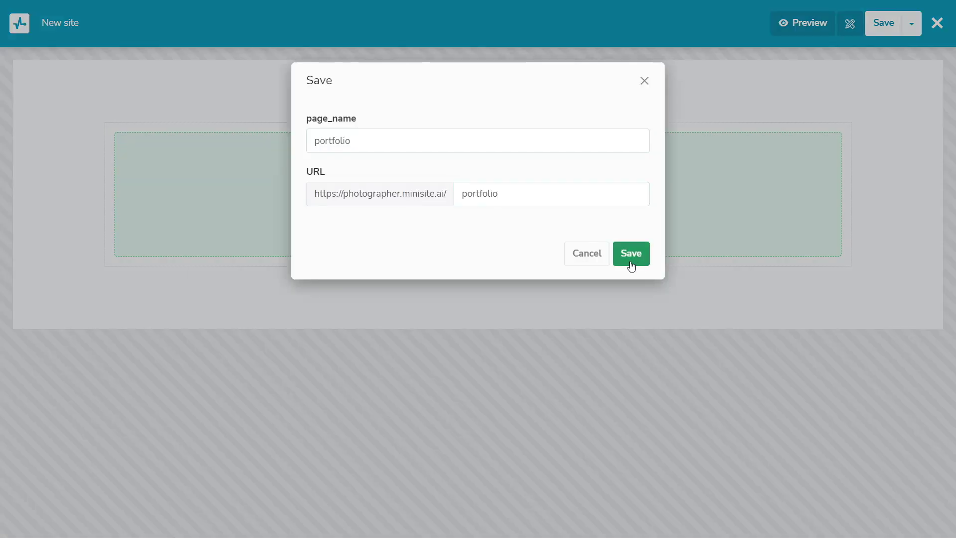
pyautogui.click(631, 258)
# - Rename the site to photography website in Site settings
pyautogui.click(297, 174)
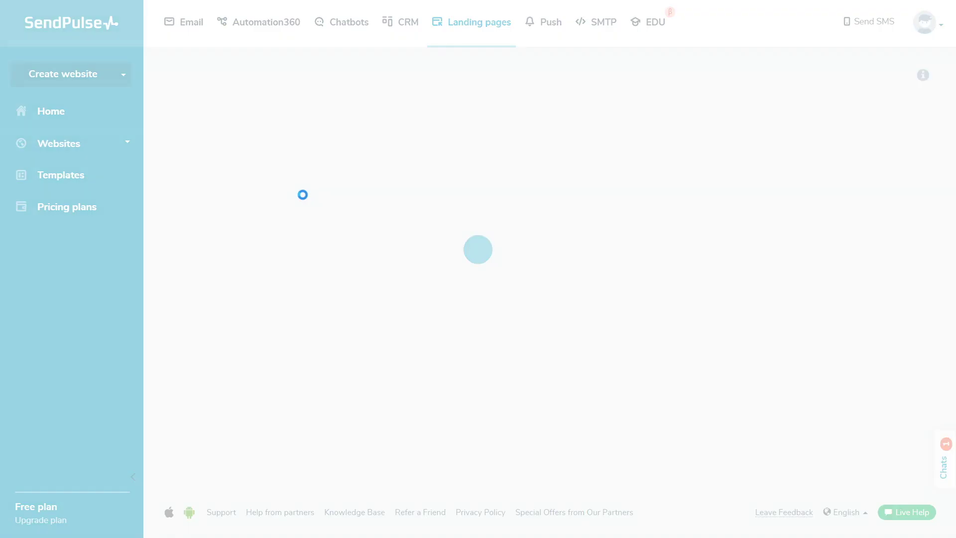
pyautogui.tripleClick(202, 195)
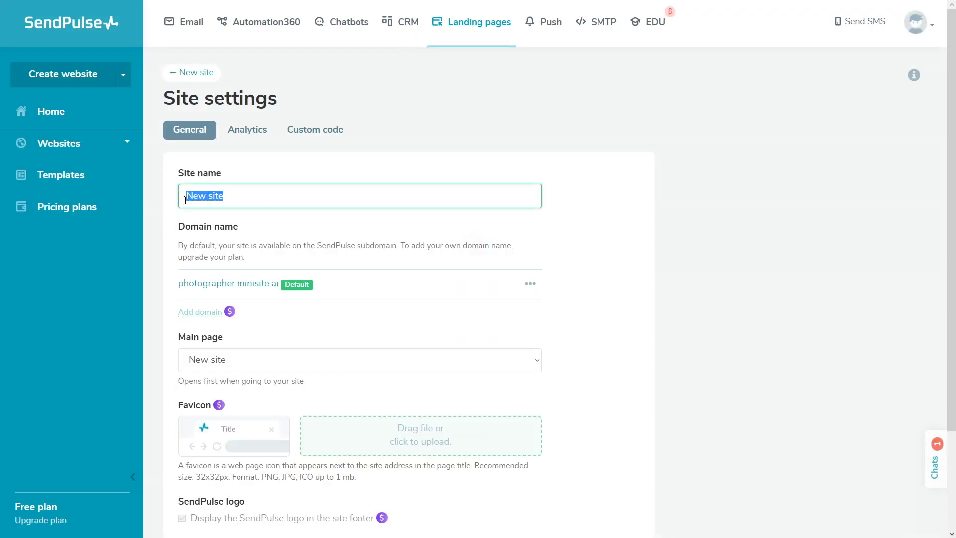
pyautogui.write('photography website')
pyautogui.click(172, 217)
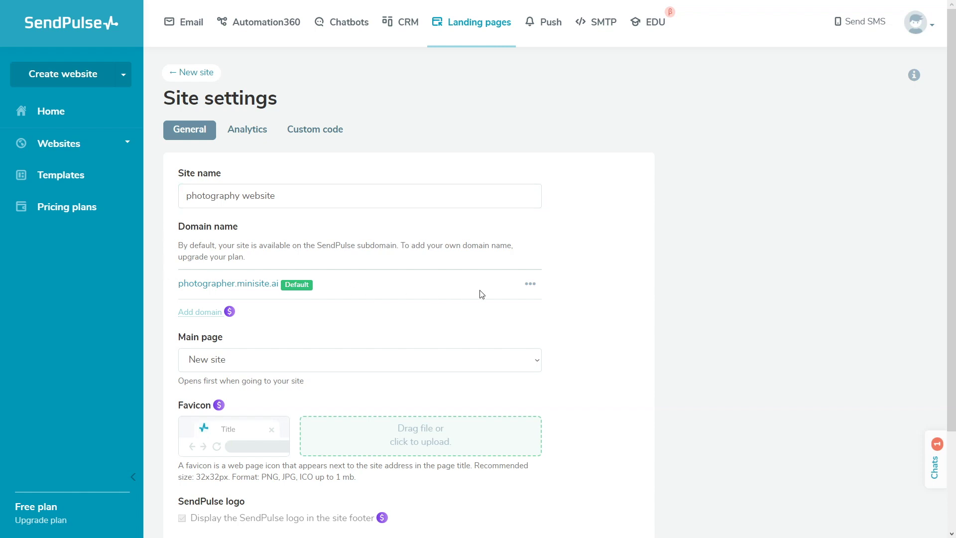
# - Keep the photographer.minisite.ai domain and New site as main page, then save the settings
pyautogui.click(530, 284)
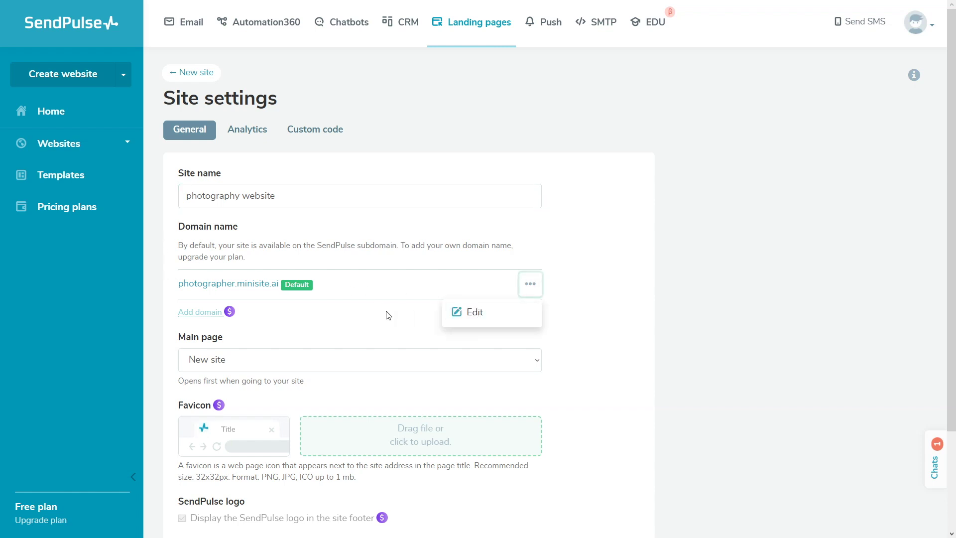
pyautogui.click(531, 359)
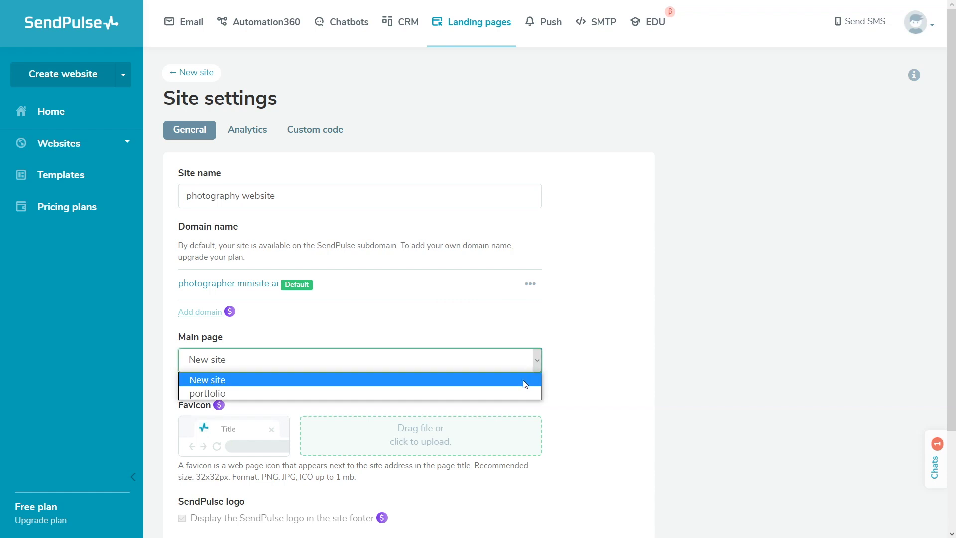
pyautogui.click(532, 383)
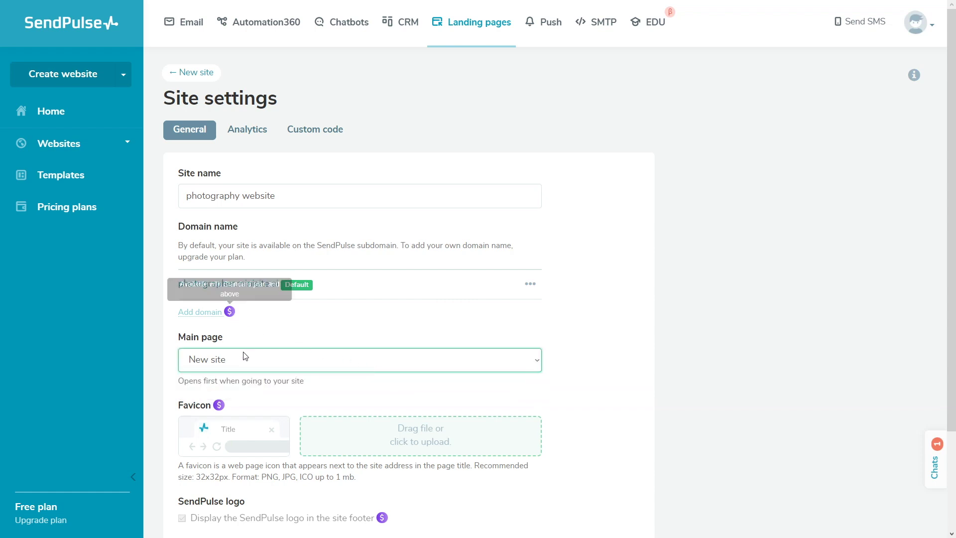
pyautogui.moveTo(218, 405)
pyautogui.scroll(-2, 303, 406)
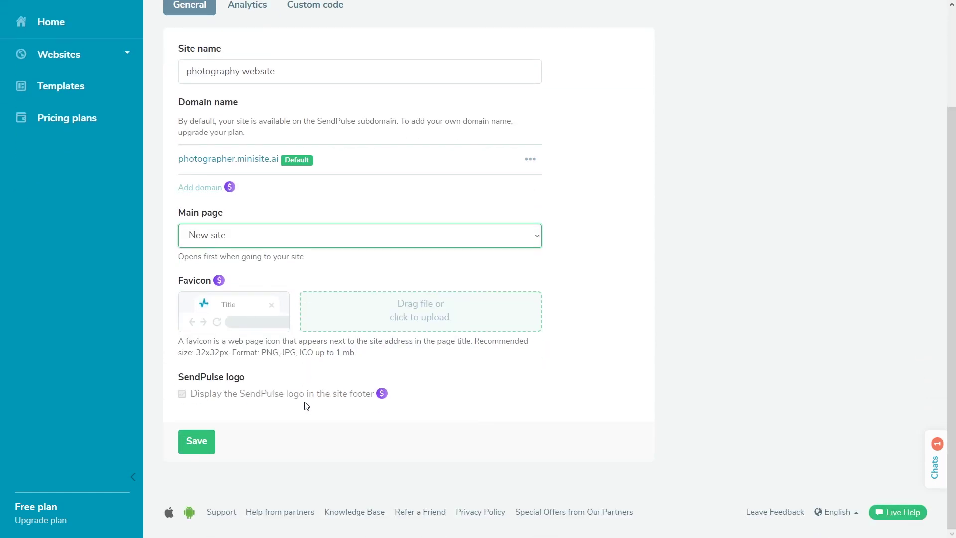
pyautogui.click(205, 446)
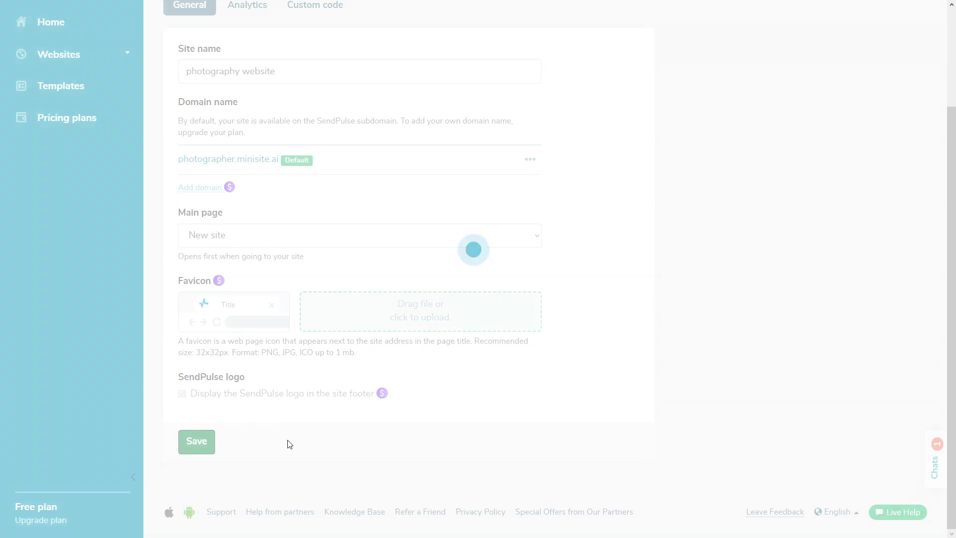
pyautogui.scroll(2, 288, 443)
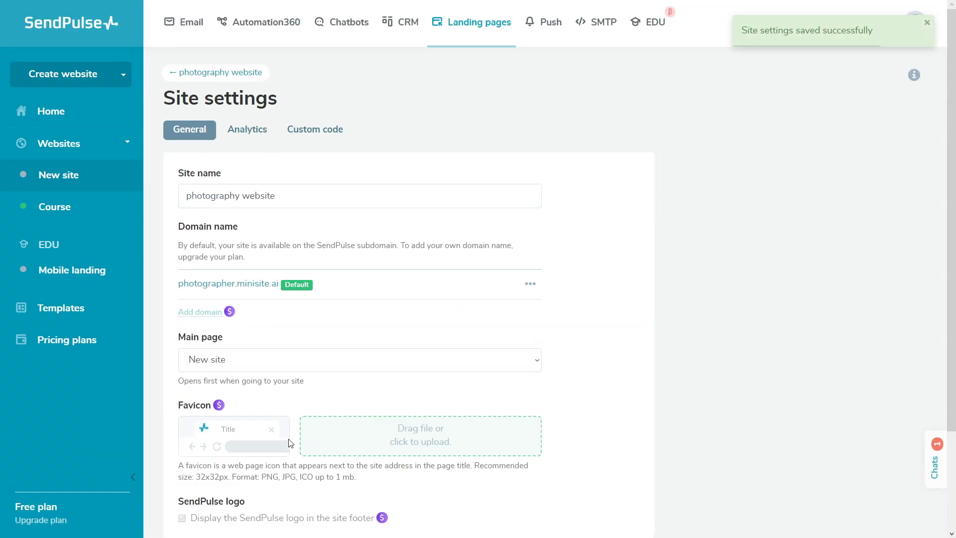
pyautogui.click(257, 134)
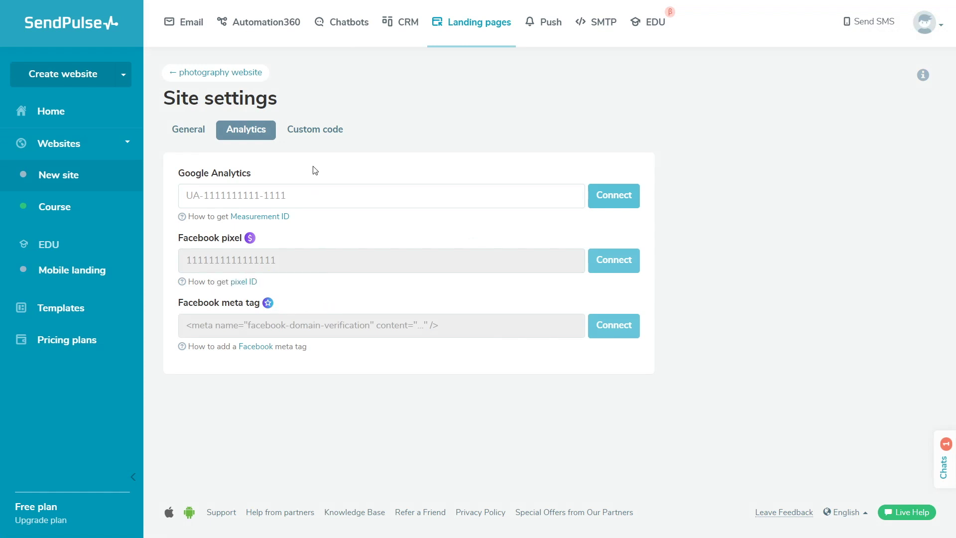
# - Glance at the Custom code settings and go back to the photography website overview
pyautogui.click(315, 133)
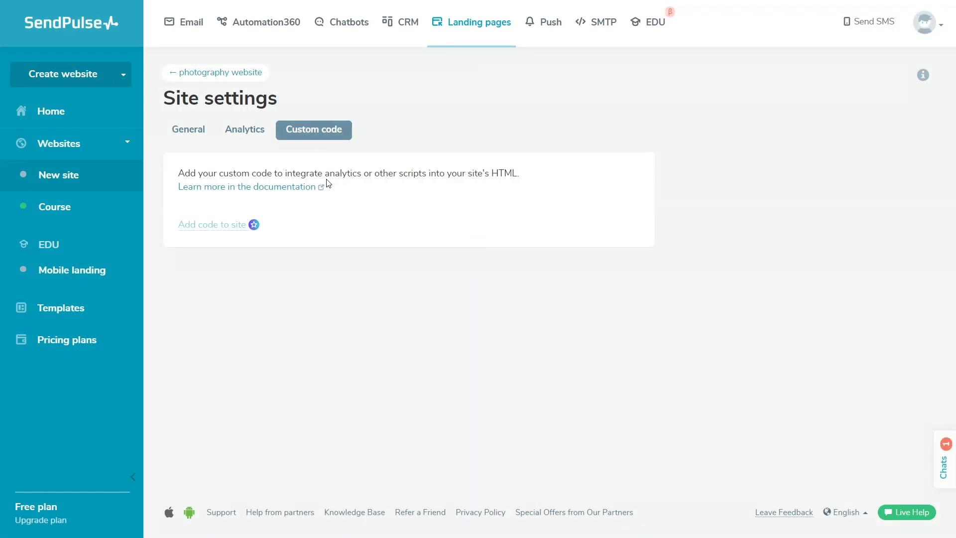
pyautogui.click(241, 72)
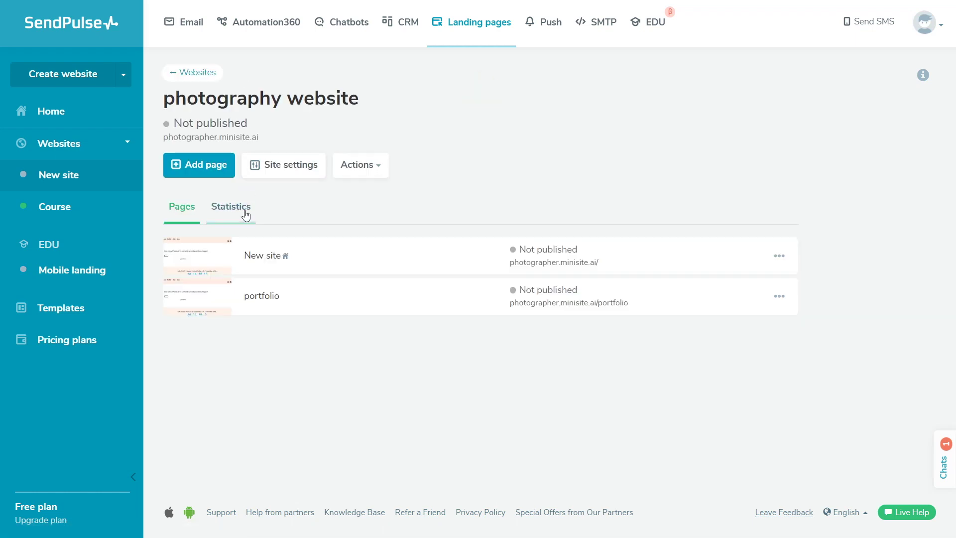
# - Check the site's visit statistics, then return to Pages and bring up the page actions
pyautogui.click(245, 213)
pyautogui.click(249, 348)
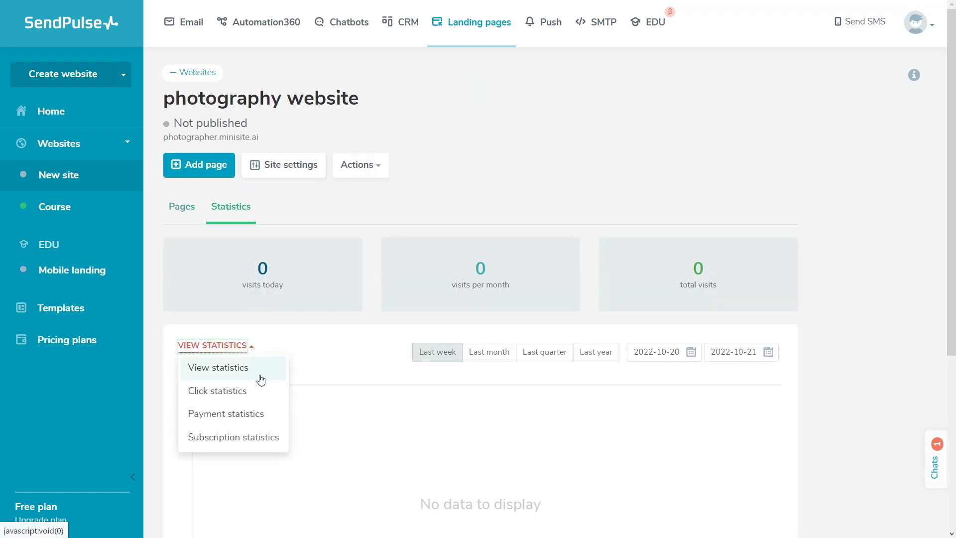
pyautogui.click(184, 207)
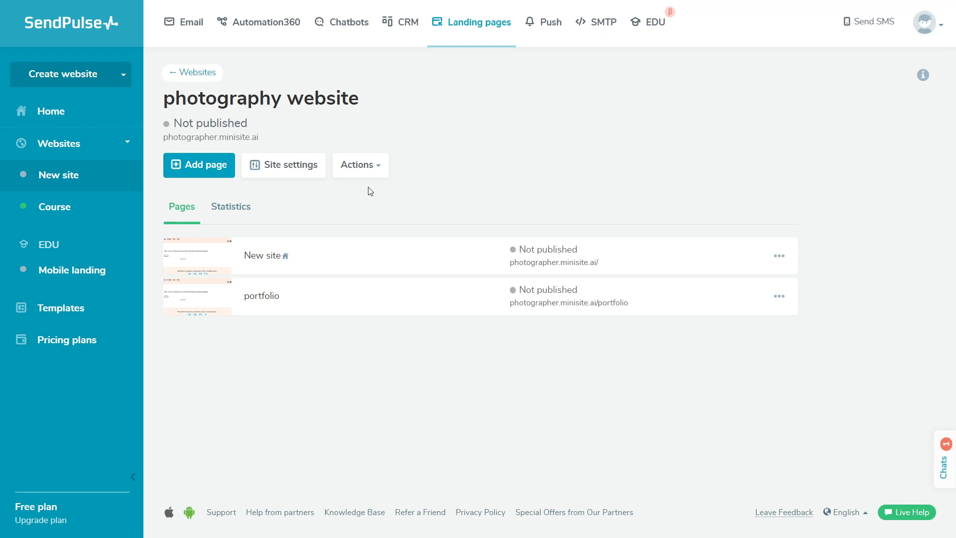
pyautogui.click(368, 166)
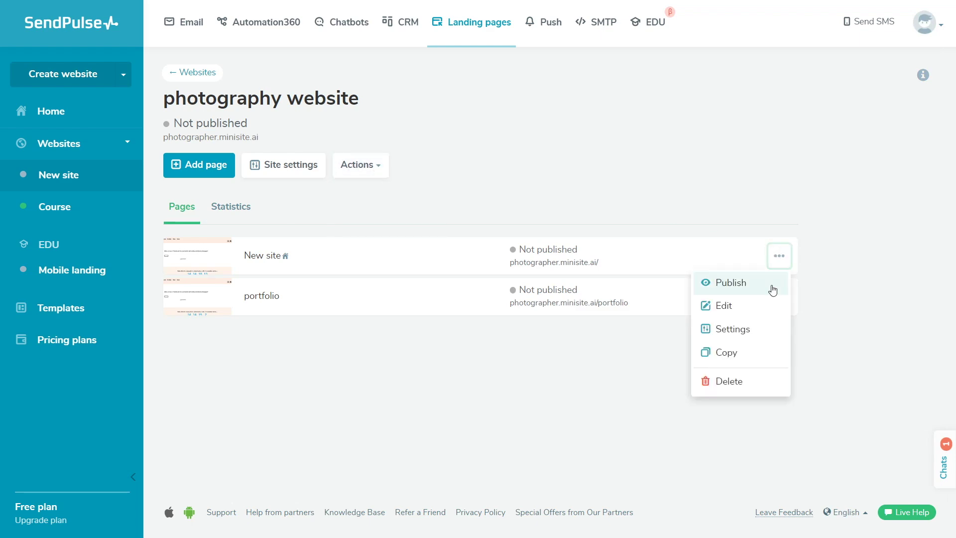